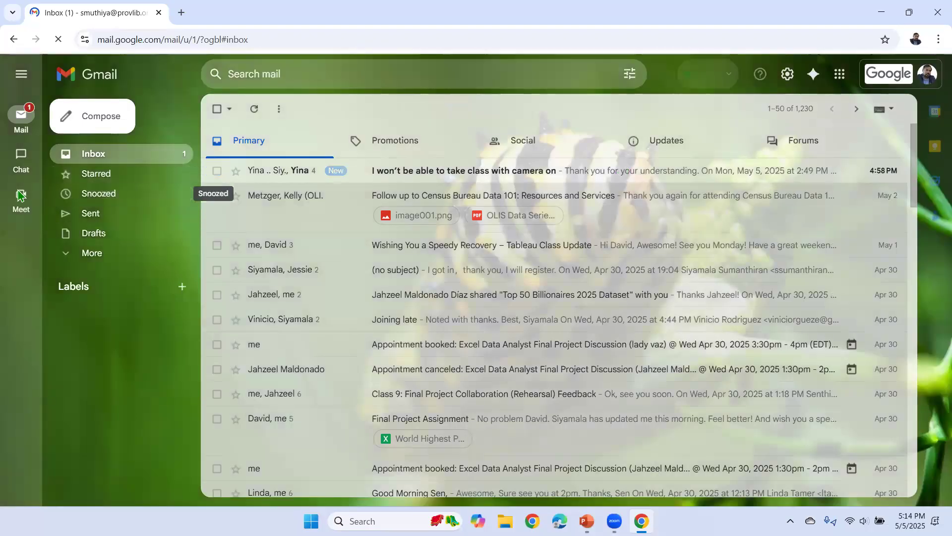
Open the sent email "Data Navigators: Class 11: Introduction To Tableau"
{"action": "mouse_move", "coordinate": [21, 160]}
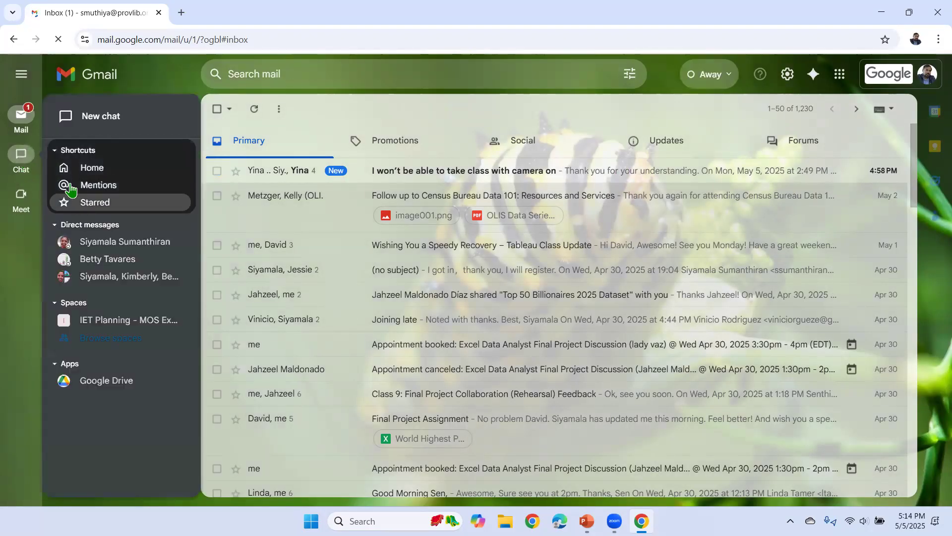
{"action": "left_click", "coordinate": [89, 218]}
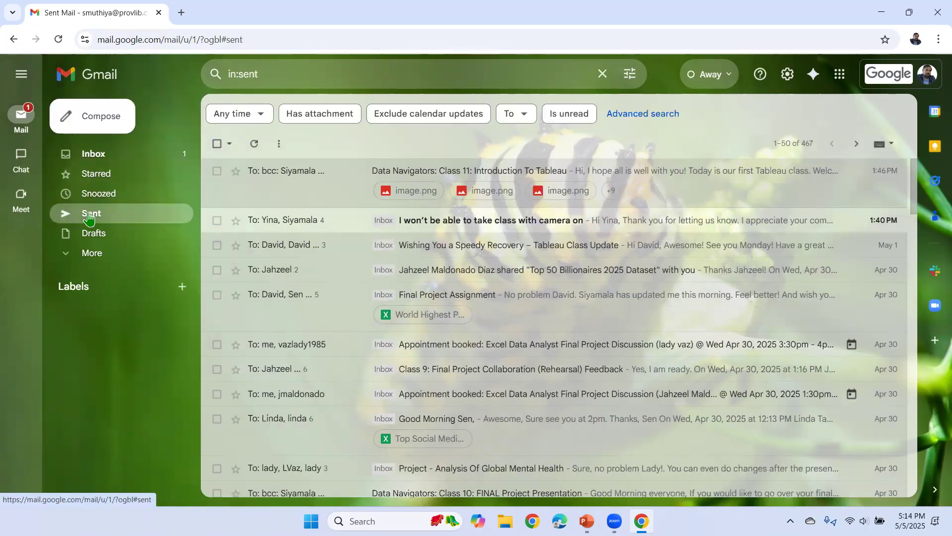
{"action": "left_click", "coordinate": [506, 173]}
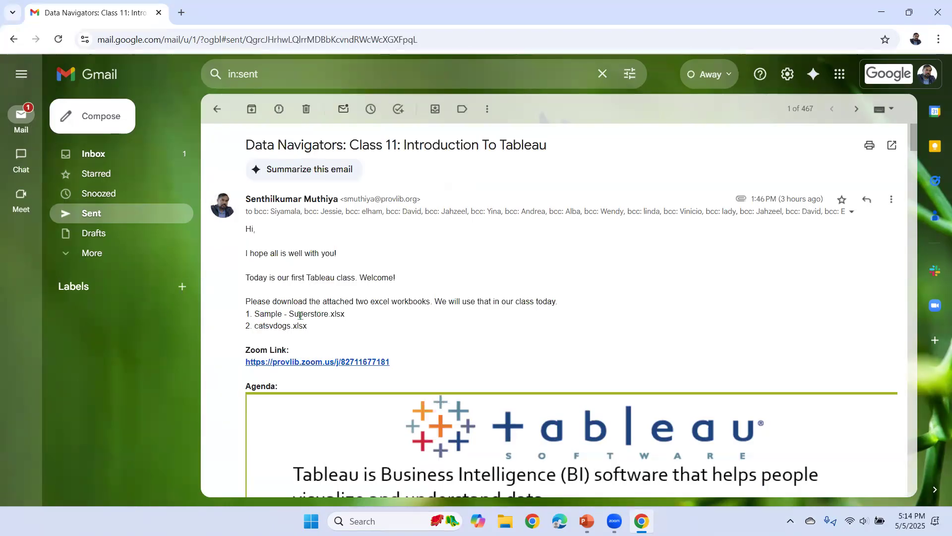
Download the email's attachments catsvdogs.xlsx and Sample - Superstore.xlsx, and close the mailbox
{"action": "scroll", "coordinate": [327, 293], "scroll_direction": "down", "scroll_amount": 10}
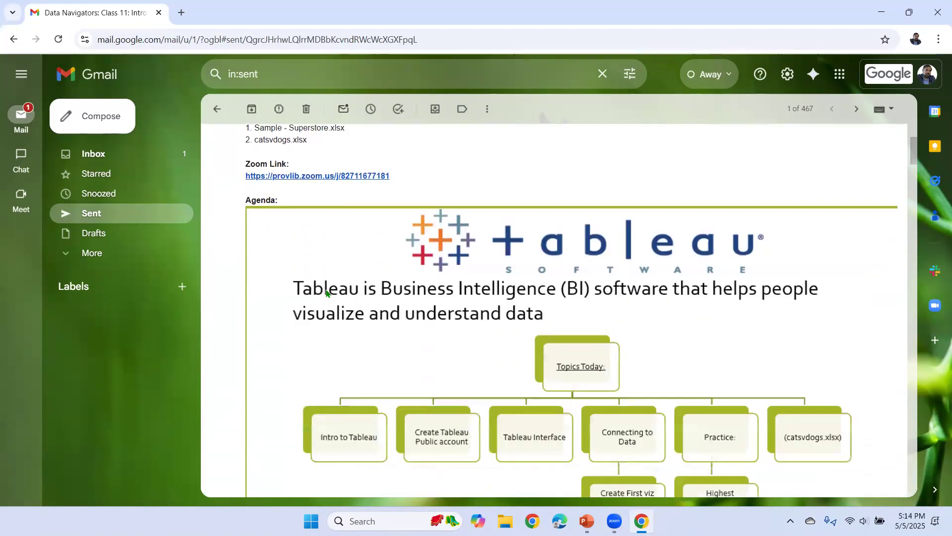
{"action": "left_click_drag", "start_coordinate": [913, 182], "coordinate": [905, 483]}
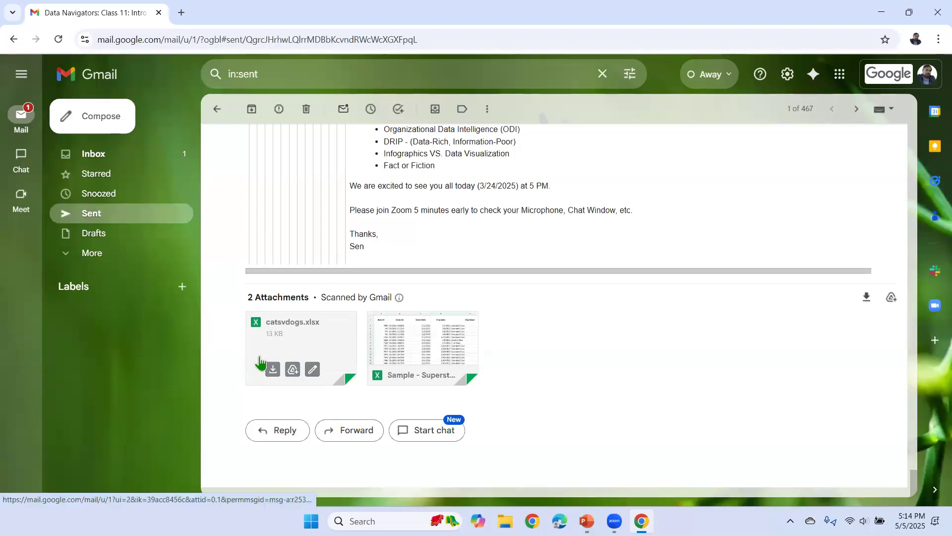
{"action": "left_click", "coordinate": [272, 378]}
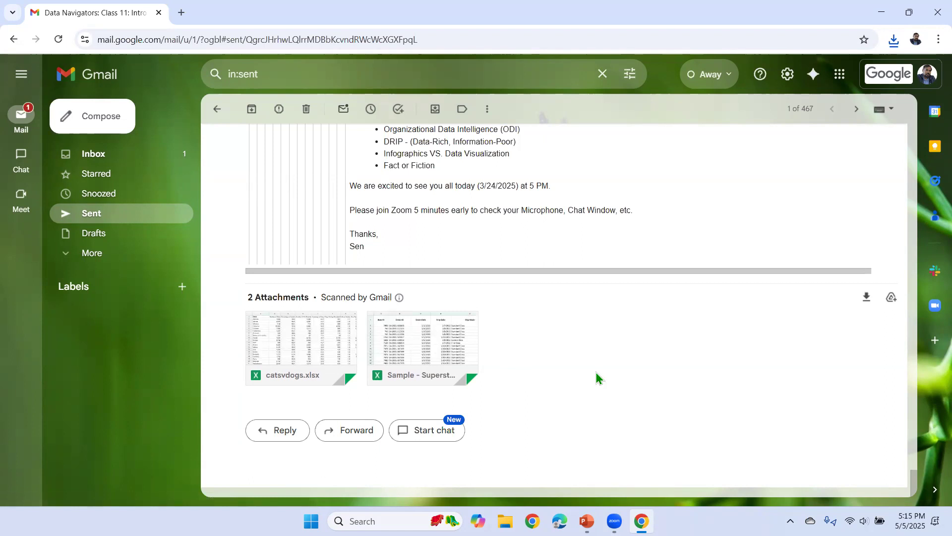
{"action": "scroll", "coordinate": [597, 377], "scroll_direction": "up", "scroll_amount": 20}
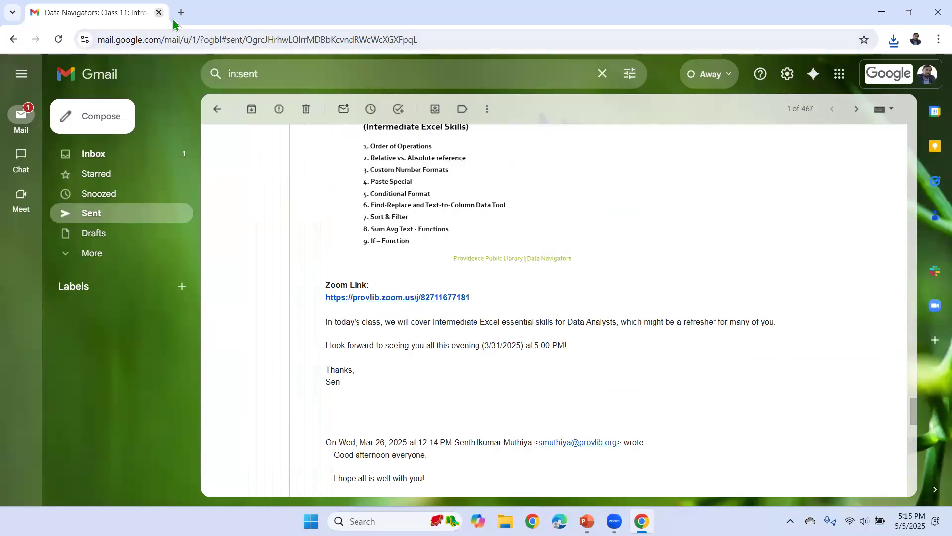
{"action": "left_click", "coordinate": [159, 13]}
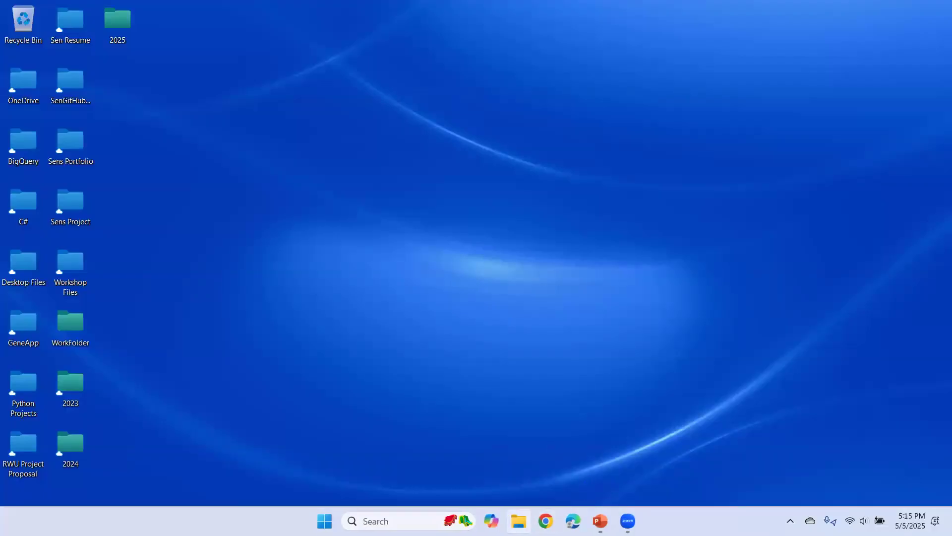
Switch to File Explorer and check the Downloads folder for the two downloaded Excel workbooks
{"action": "left_click", "coordinate": [519, 521]}
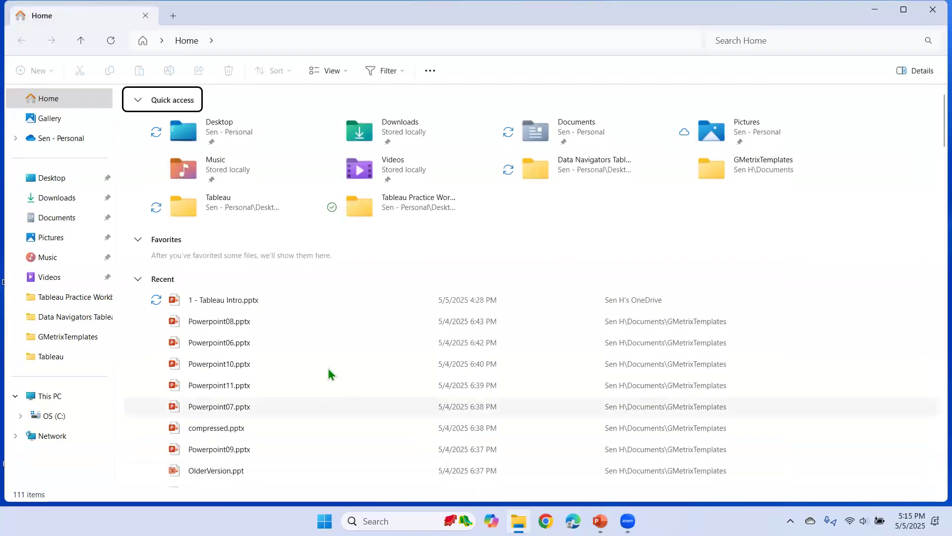
{"action": "left_click", "coordinate": [53, 203]}
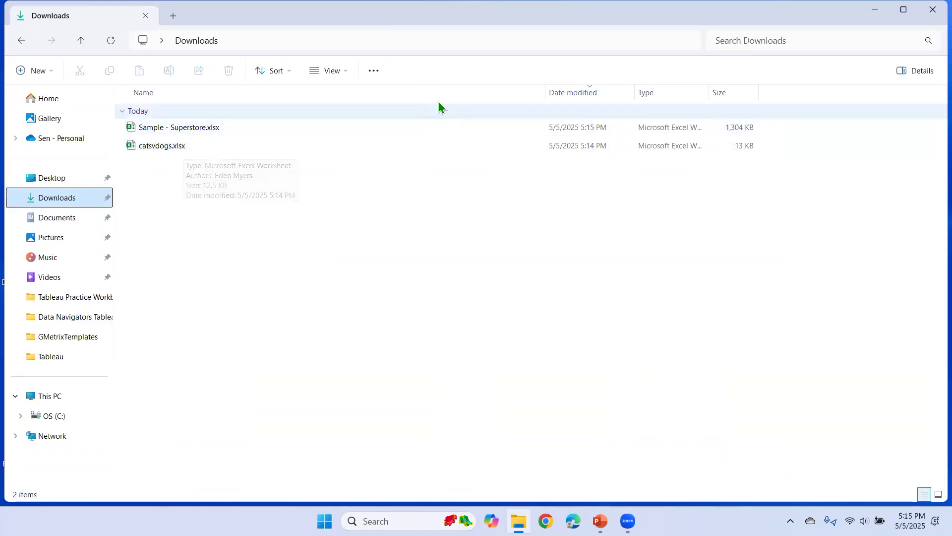
{"action": "left_click", "coordinate": [932, 13]}
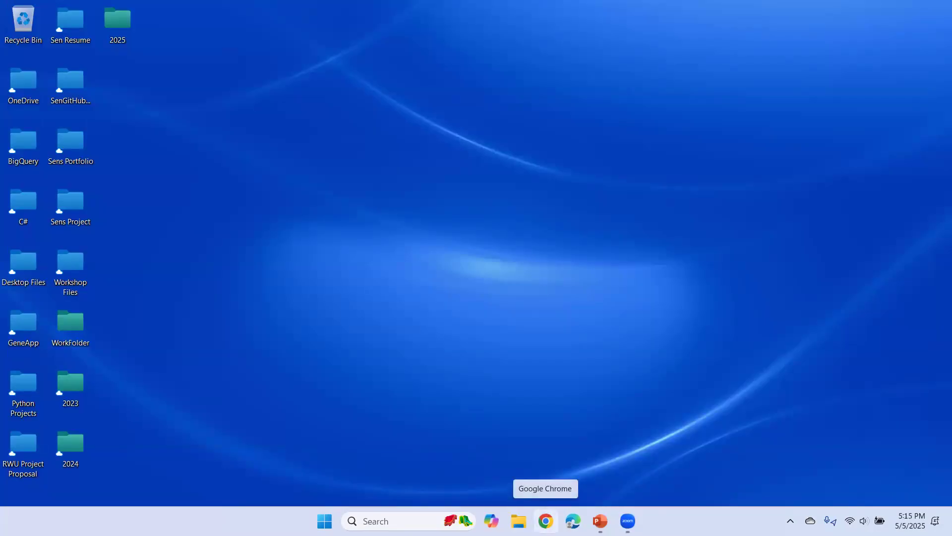
Switch to Google Chrome and open the Tableau Public website at public.tableau.com
{"action": "left_click", "coordinate": [546, 520]}
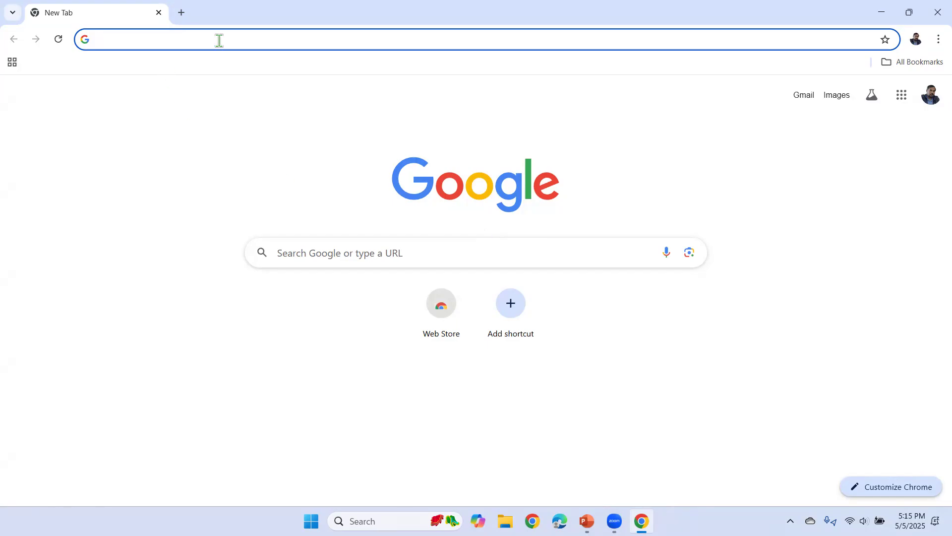
{"action": "type", "text": "p"}
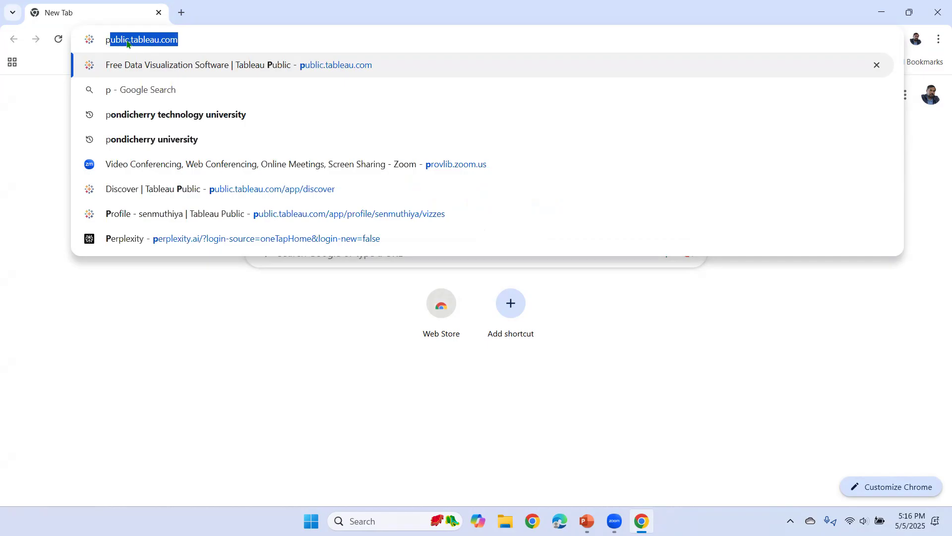
{"action": "left_click", "coordinate": [332, 71]}
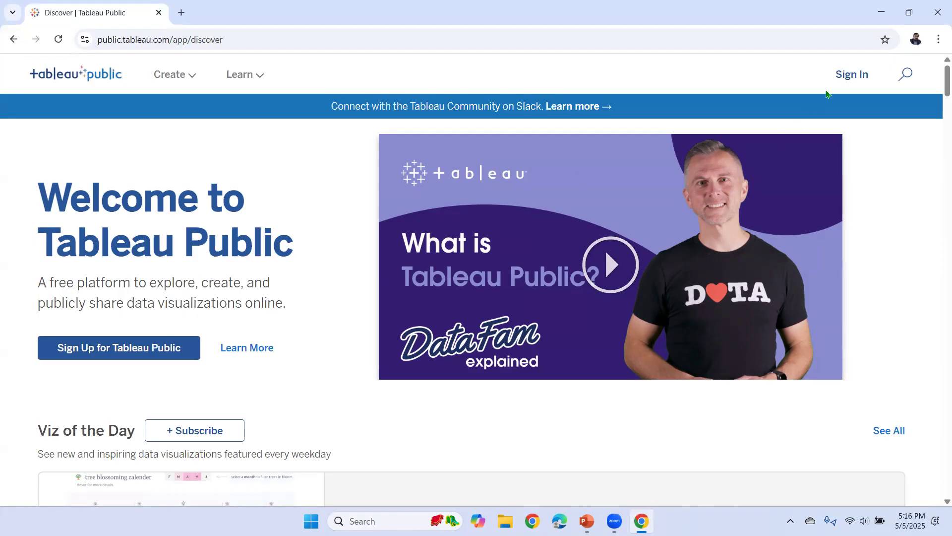
Sign in to Tableau Public with the instructor account's saved email and password
{"action": "left_click", "coordinate": [851, 76]}
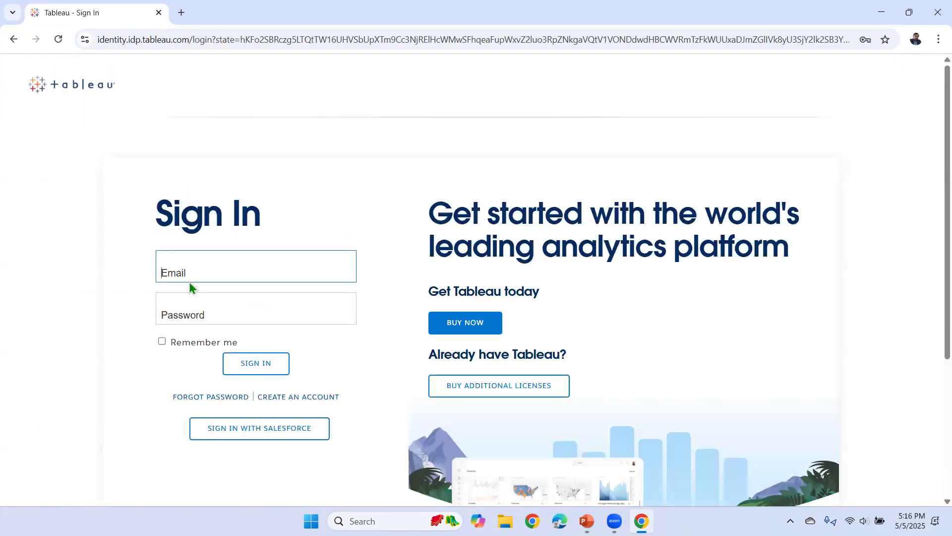
{"action": "left_click", "coordinate": [235, 265]}
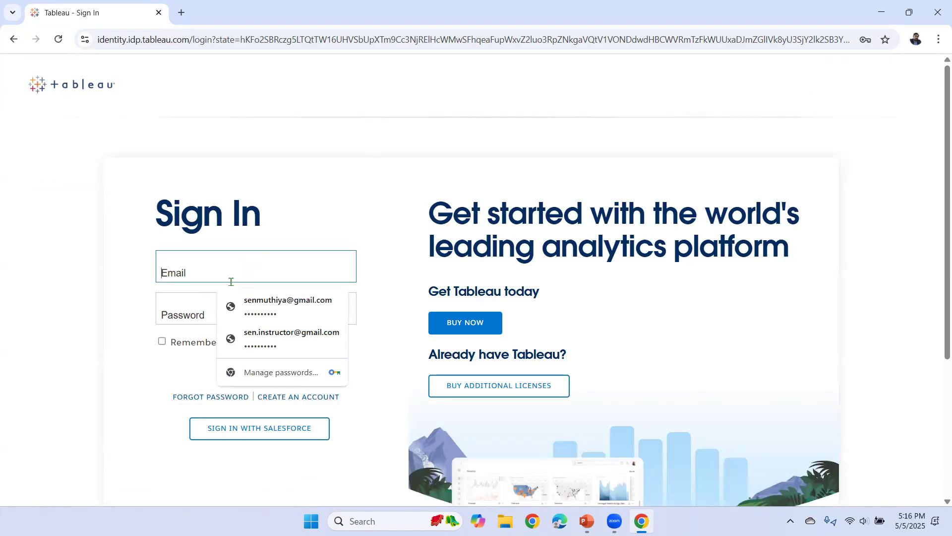
{"action": "left_click", "coordinate": [305, 335]}
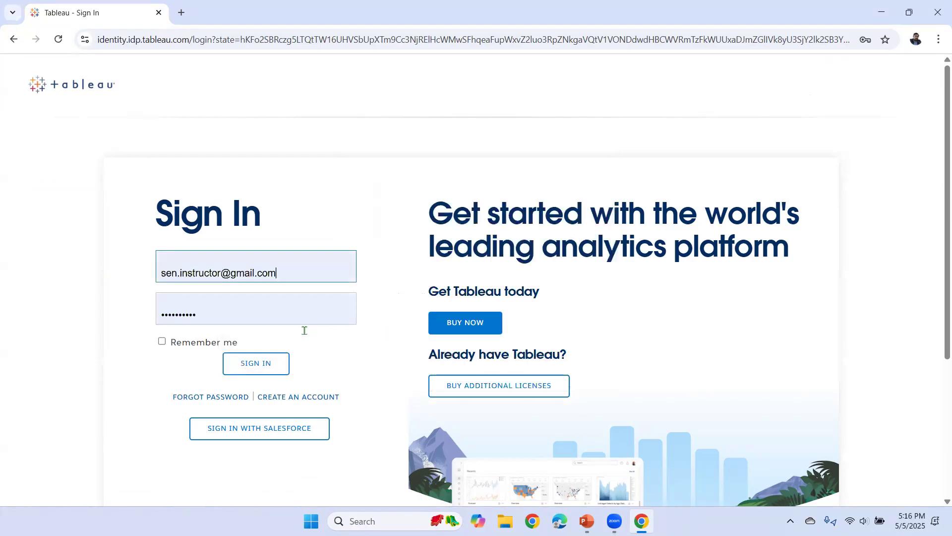
{"action": "left_click", "coordinate": [244, 364]}
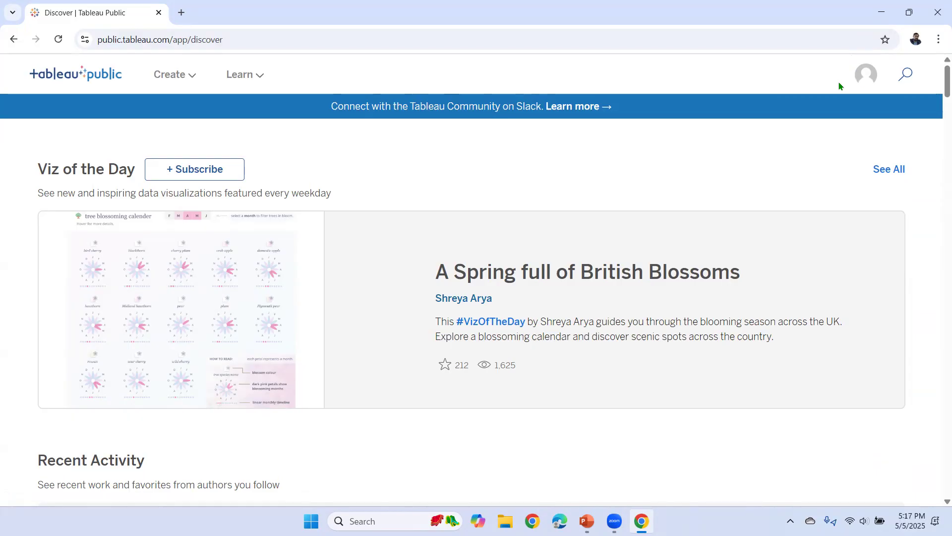
Open the account's own profile page and create a new viz from it
{"action": "left_click", "coordinate": [865, 77]}
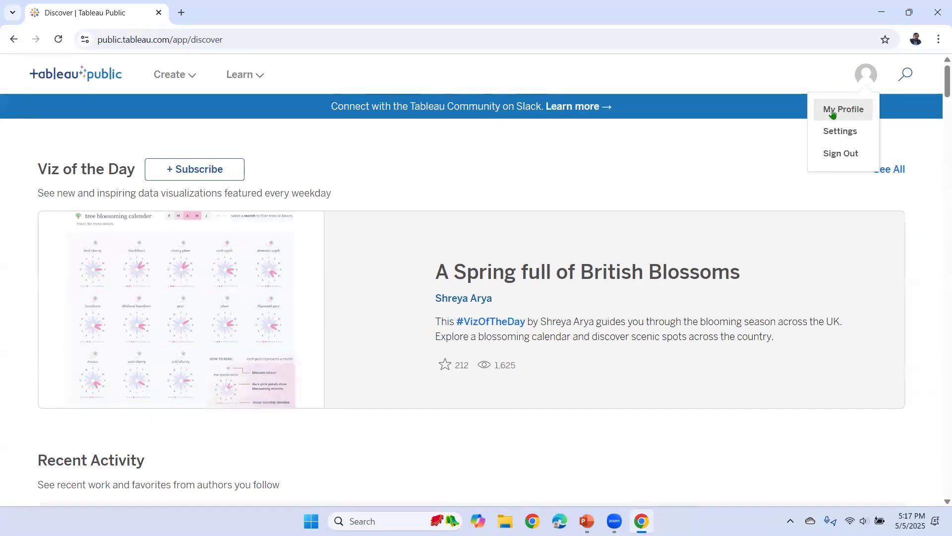
{"action": "left_click", "coordinate": [866, 114]}
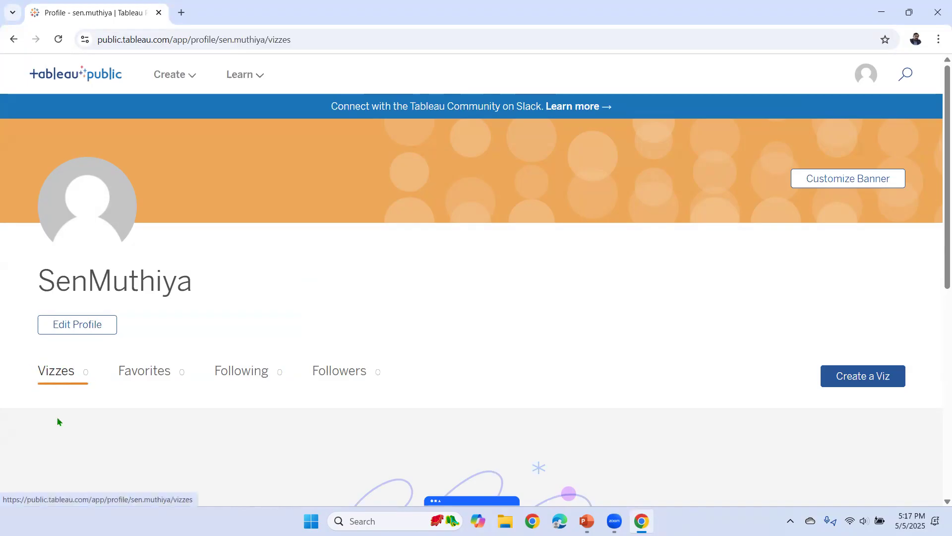
{"action": "scroll", "coordinate": [55, 379], "scroll_direction": "down", "scroll_amount": 1}
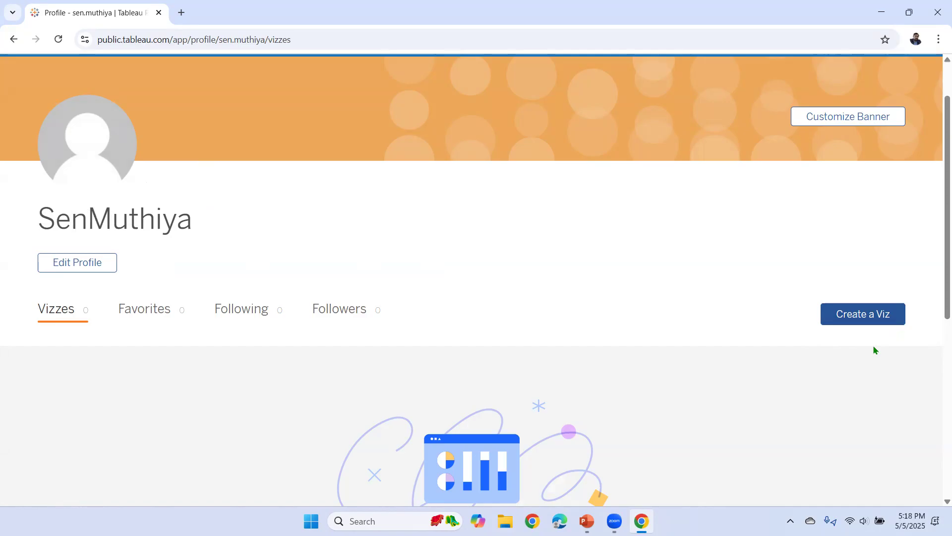
{"action": "left_click", "coordinate": [861, 318]}
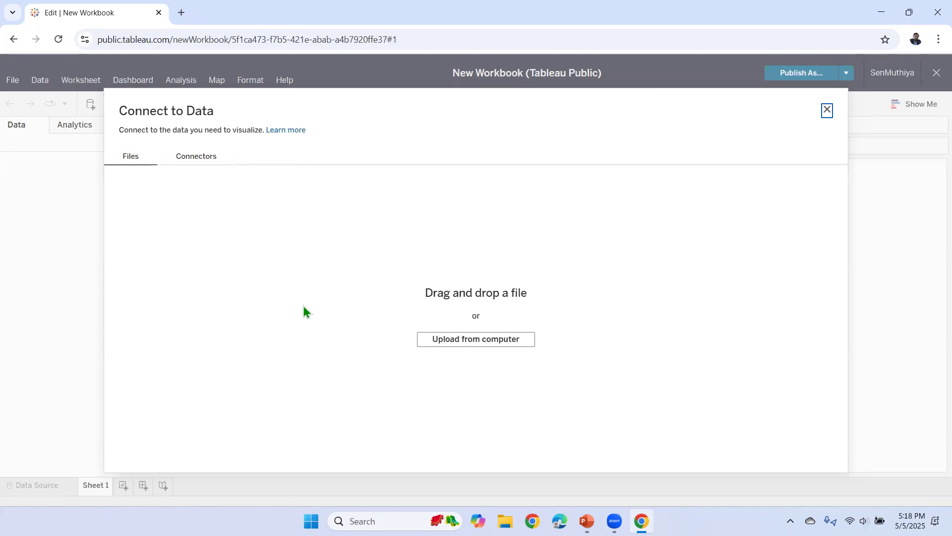
Connect the new workbook to data by uploading Sample - Superstore.xlsx from the Downloads folder
{"action": "left_click", "coordinate": [477, 344]}
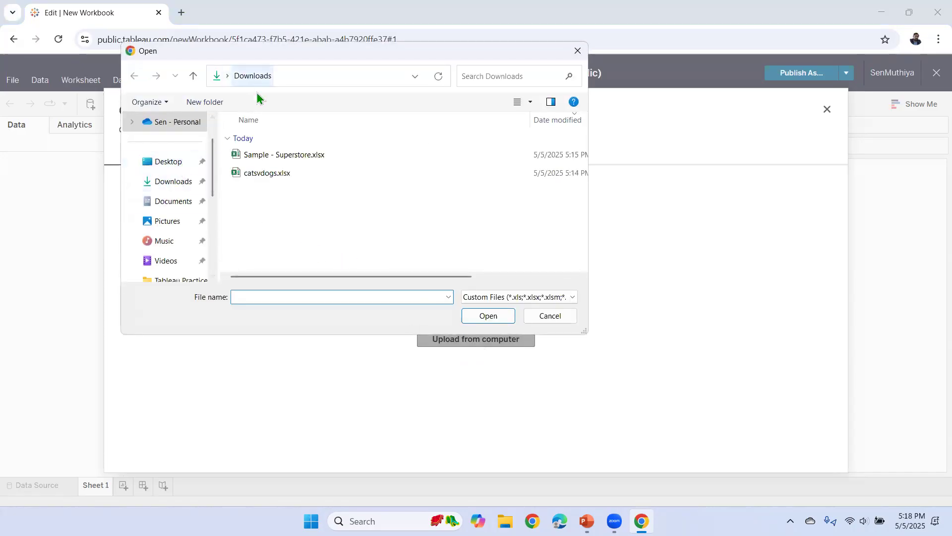
{"action": "scroll", "coordinate": [164, 177], "scroll_direction": "up", "scroll_amount": 1}
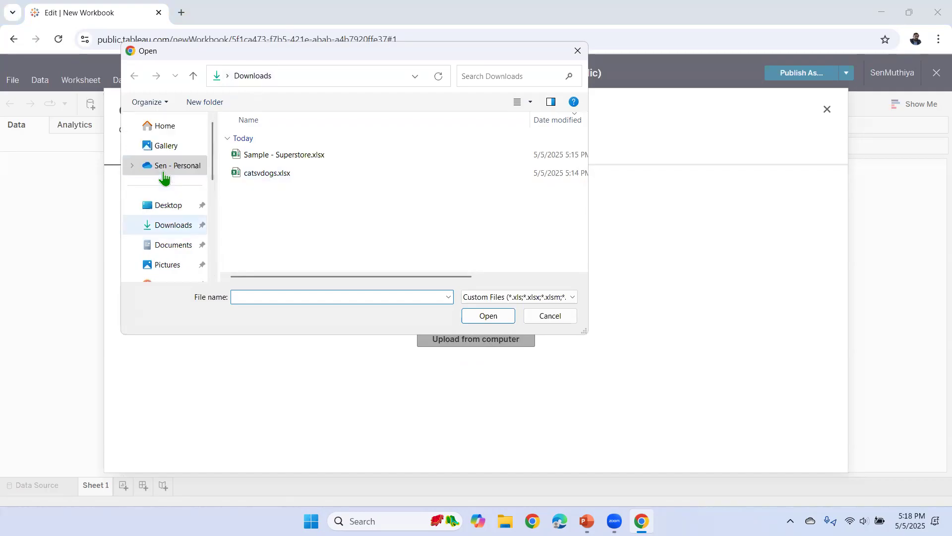
{"action": "scroll", "coordinate": [169, 148], "scroll_direction": "down", "scroll_amount": 3}
{"action": "scroll", "coordinate": [173, 189], "scroll_direction": "down", "scroll_amount": 3}
{"action": "scroll", "coordinate": [174, 194], "scroll_direction": "up", "scroll_amount": 3}
{"action": "scroll", "coordinate": [177, 166], "scroll_direction": "up", "scroll_amount": 3}
{"action": "left_click", "coordinate": [175, 163]}
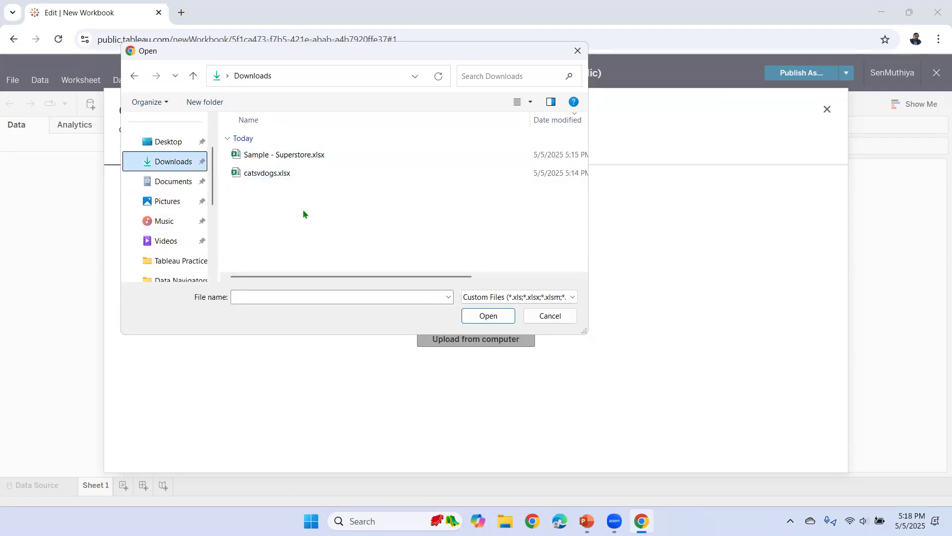
{"action": "left_click", "coordinate": [295, 155]}
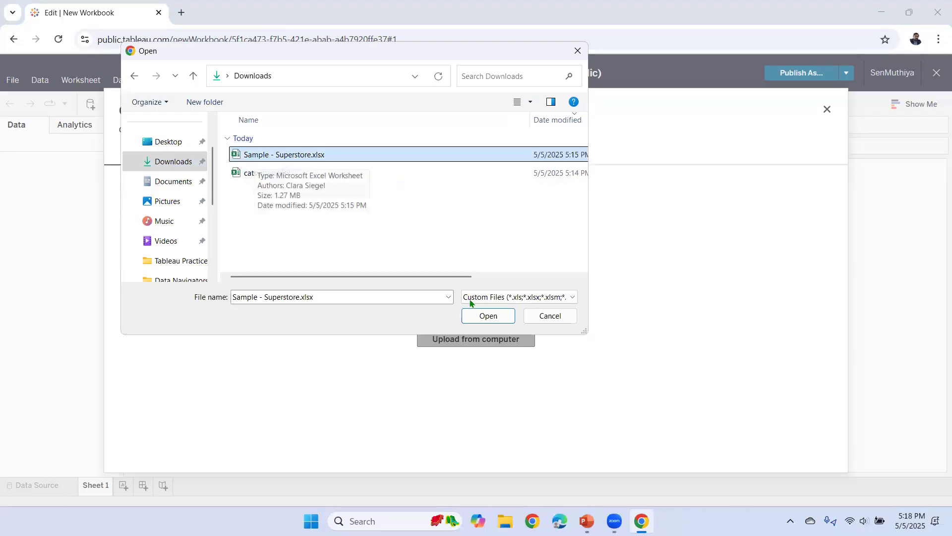
{"action": "left_click", "coordinate": [489, 316]}
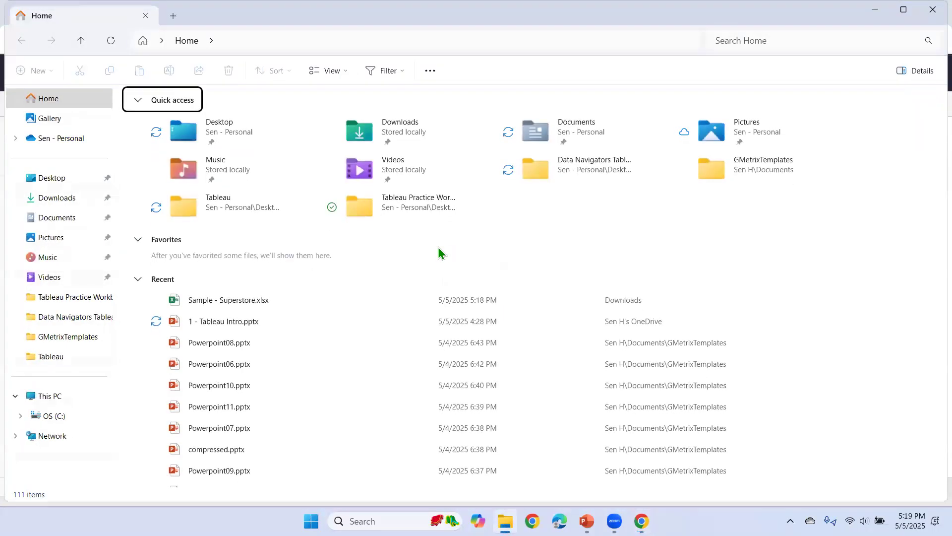
Review the size of the Superstore workbook in the Downloads folder in File Explorer, and close the window
{"action": "left_click", "coordinate": [68, 198]}
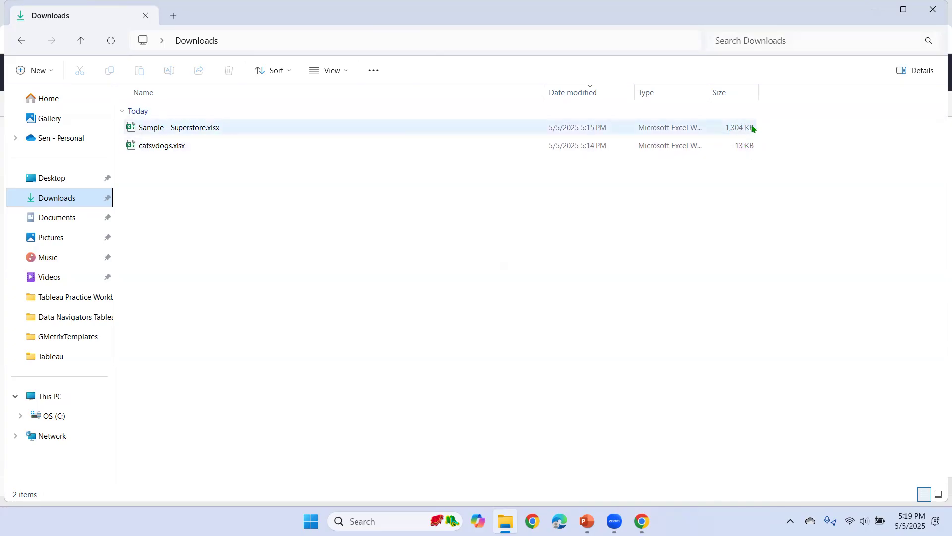
{"action": "left_click", "coordinate": [933, 16]}
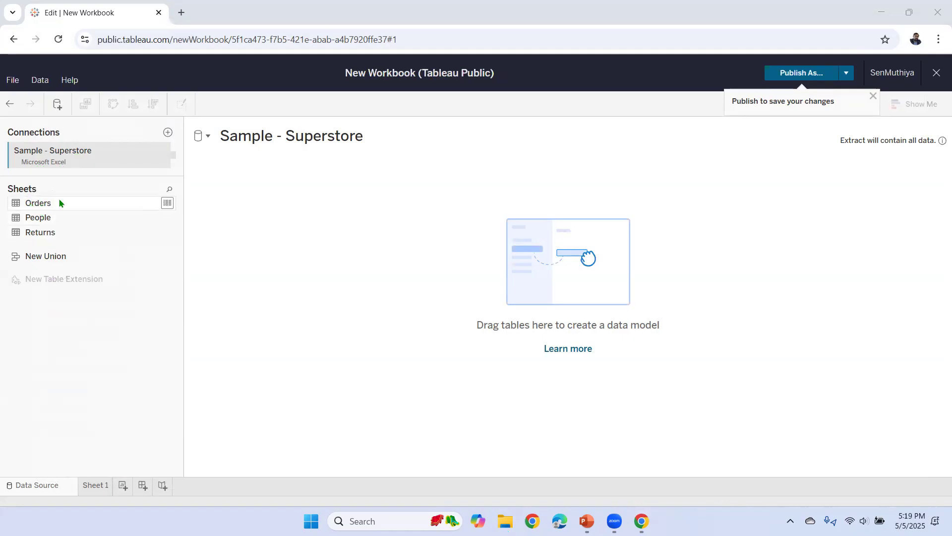
Add the Orders sheet to the data model and set its data preview to update automatically
{"action": "left_click", "coordinate": [41, 203]}
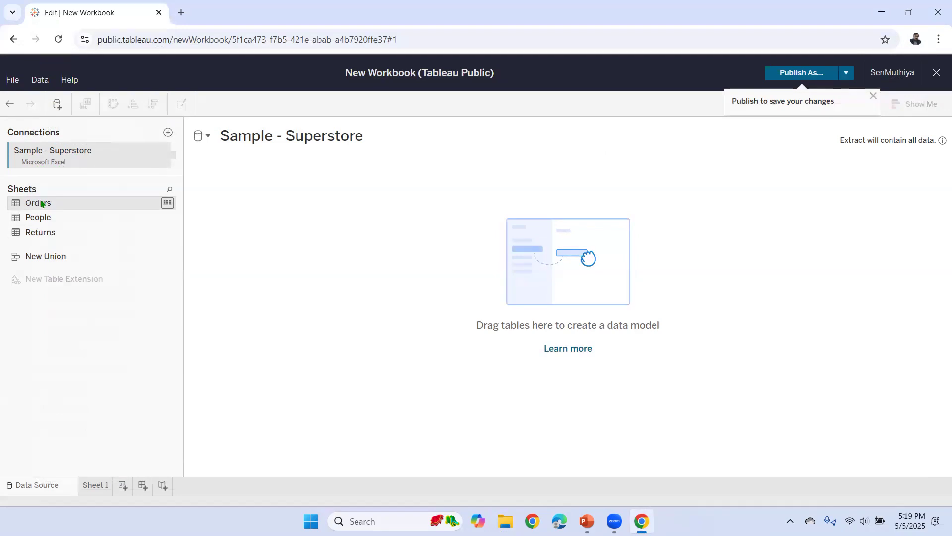
{"action": "left_click_drag", "start_coordinate": [41, 204], "coordinate": [525, 268]}
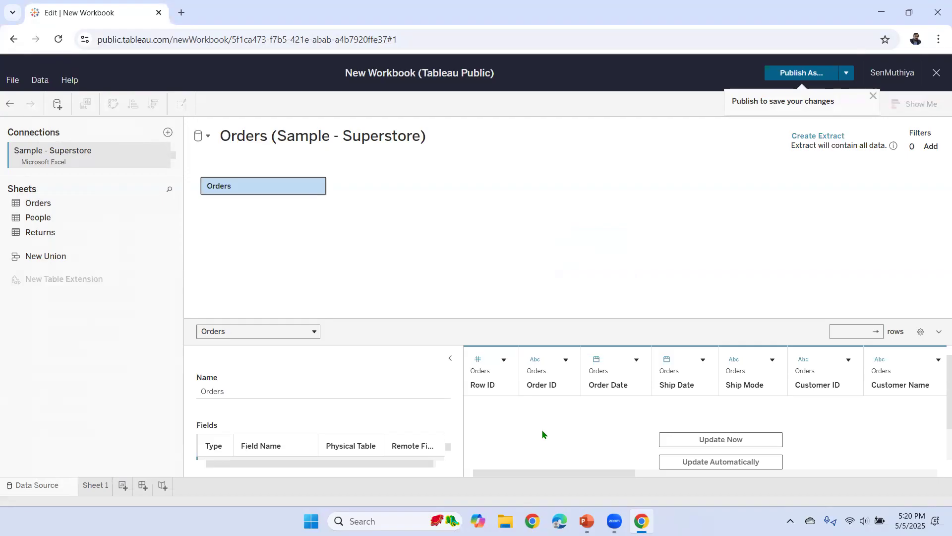
{"action": "left_click", "coordinate": [716, 466]}
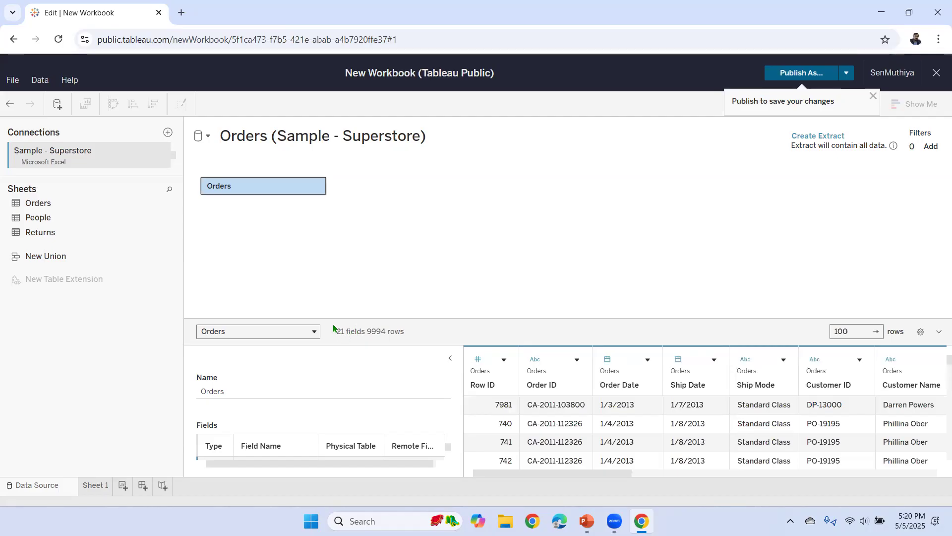
Collapse the table details and examine the Orders columns and their data types in the preview grid
{"action": "left_click_drag", "start_coordinate": [578, 472], "coordinate": [482, 476]}
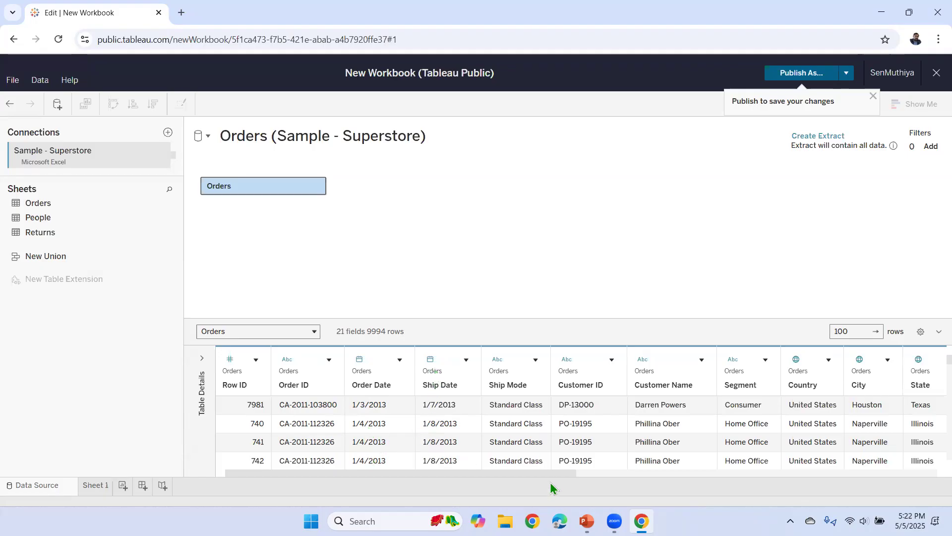
{"action": "left_click_drag", "start_coordinate": [552, 477], "coordinate": [738, 480]}
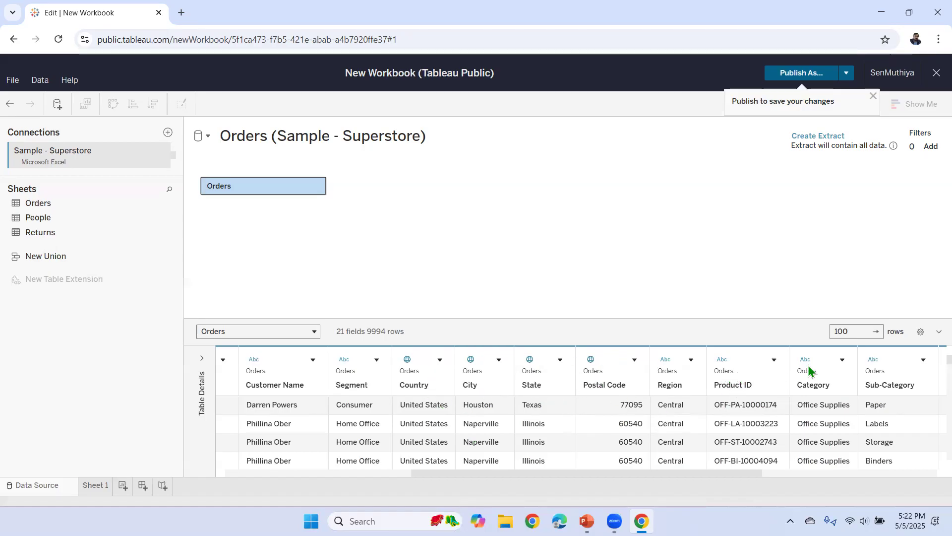
{"action": "left_click_drag", "start_coordinate": [665, 475], "coordinate": [240, 466]}
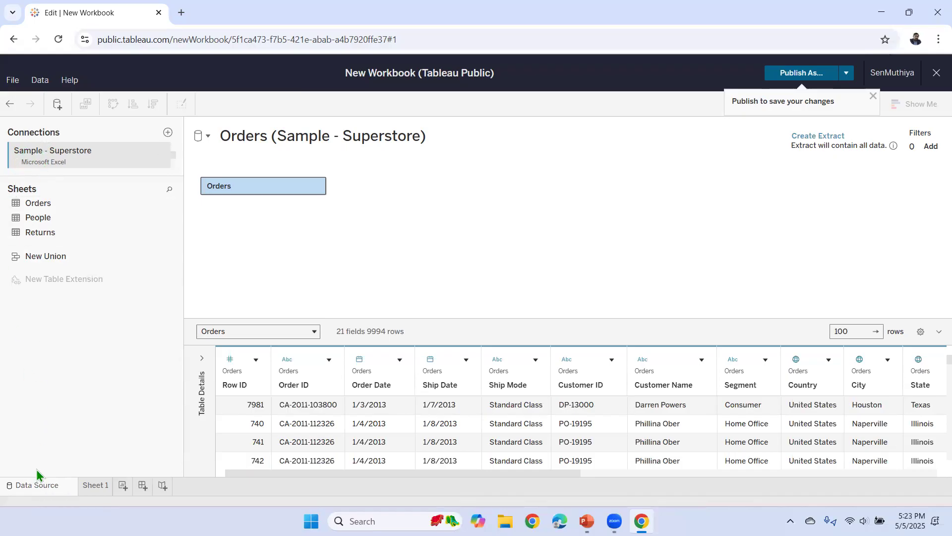
Open Sheet 1 and let the extract of the Orders data be created
{"action": "left_click", "coordinate": [99, 486]}
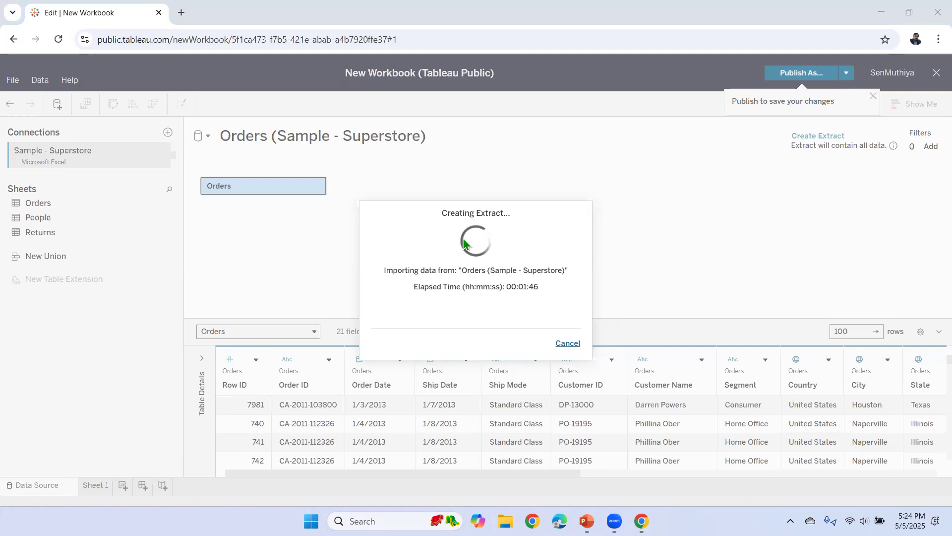
{"action": "left_click", "coordinate": [622, 51]}
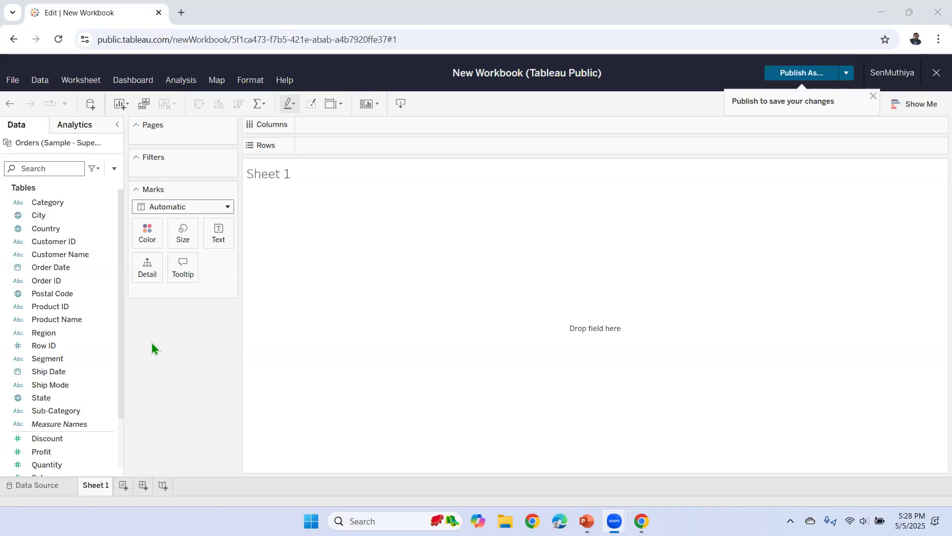
{"action": "left_click", "coordinate": [77, 293]}
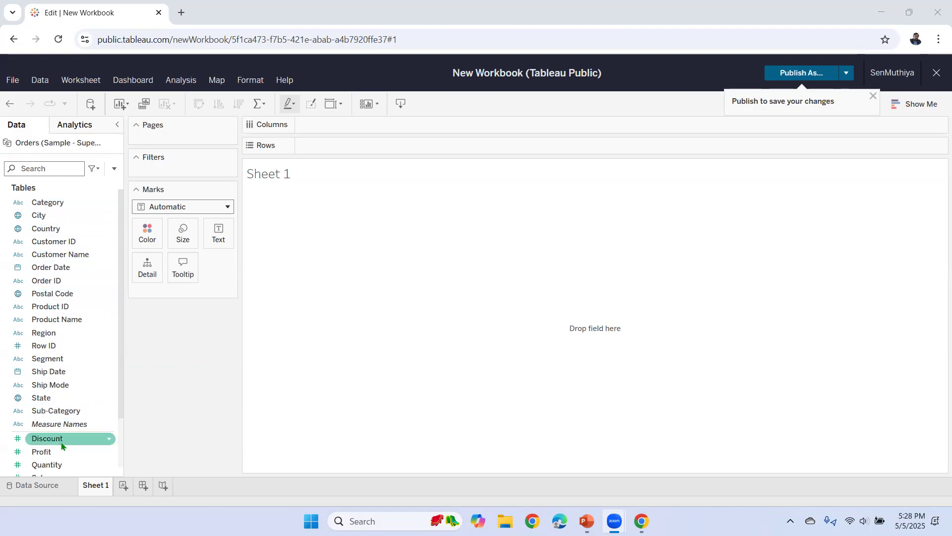
Examine which Orders fields are listed as dimensions and which as measures, on either side of the dividing line after Measure Names
{"action": "scroll", "coordinate": [62, 443], "scroll_direction": "down", "scroll_amount": 3}
{"action": "scroll", "coordinate": [66, 310], "scroll_direction": "up", "scroll_amount": 3}
{"action": "scroll", "coordinate": [68, 311], "scroll_direction": "down", "scroll_amount": 3}
{"action": "scroll", "coordinate": [74, 316], "scroll_direction": "up", "scroll_amount": 3}
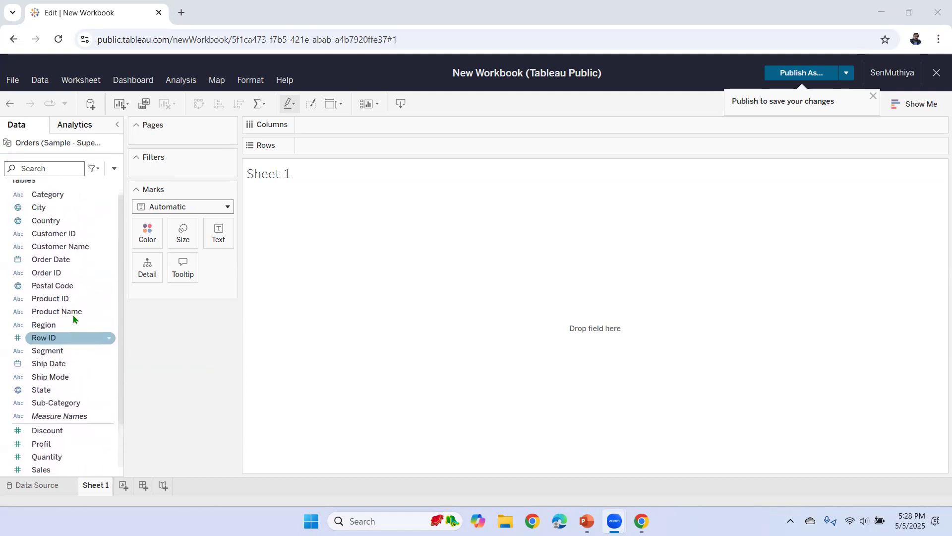
{"action": "scroll", "coordinate": [73, 318], "scroll_direction": "down", "scroll_amount": 2}
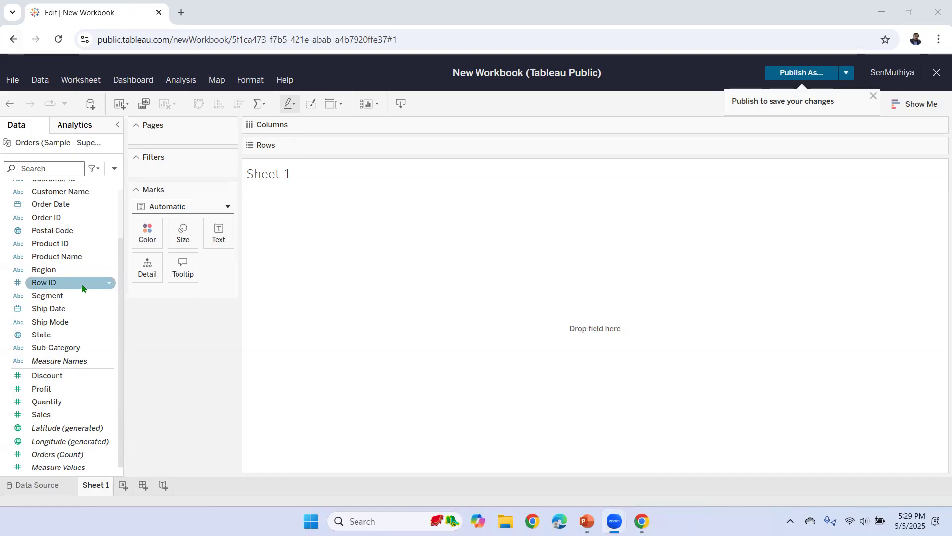
{"action": "left_click_drag", "start_coordinate": [119, 268], "coordinate": [123, 208]}
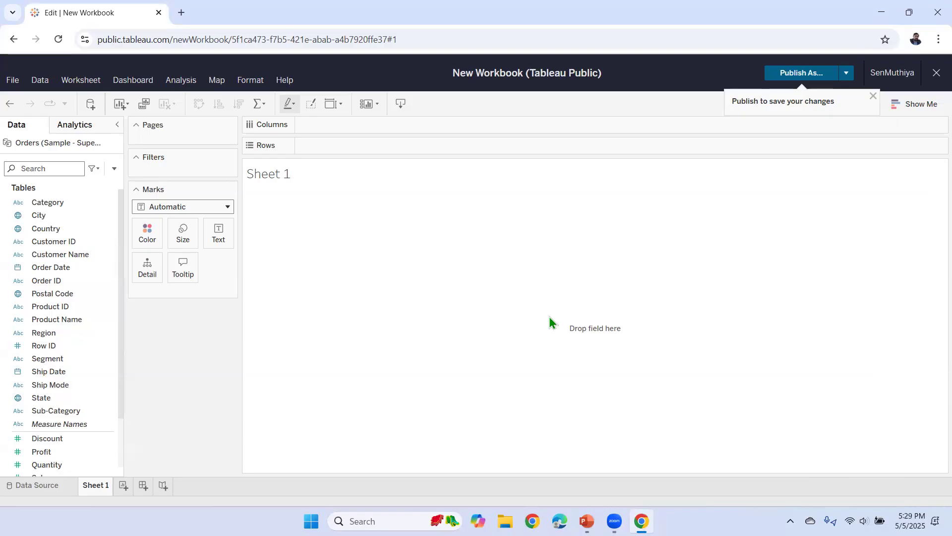
{"action": "left_click", "coordinate": [44, 203]}
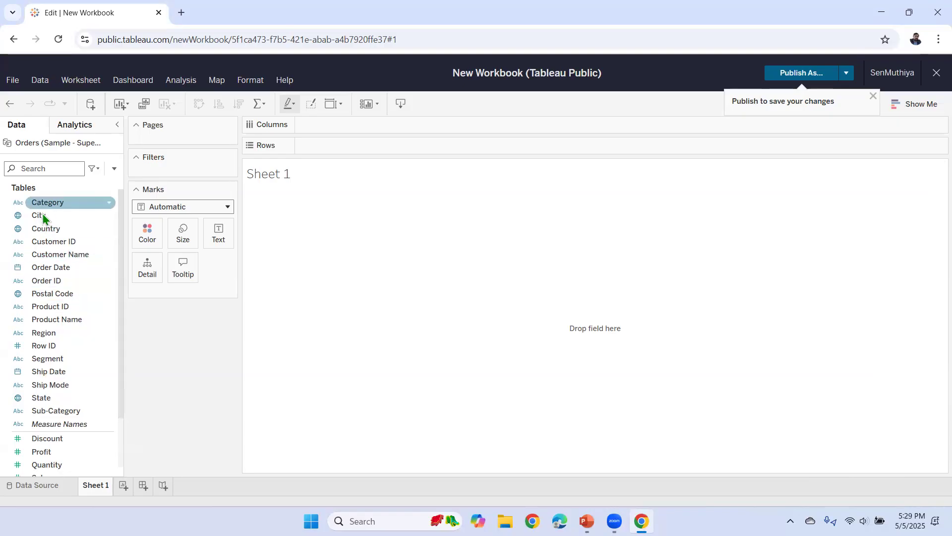
{"action": "scroll", "coordinate": [58, 298], "scroll_direction": "down", "scroll_amount": 2}
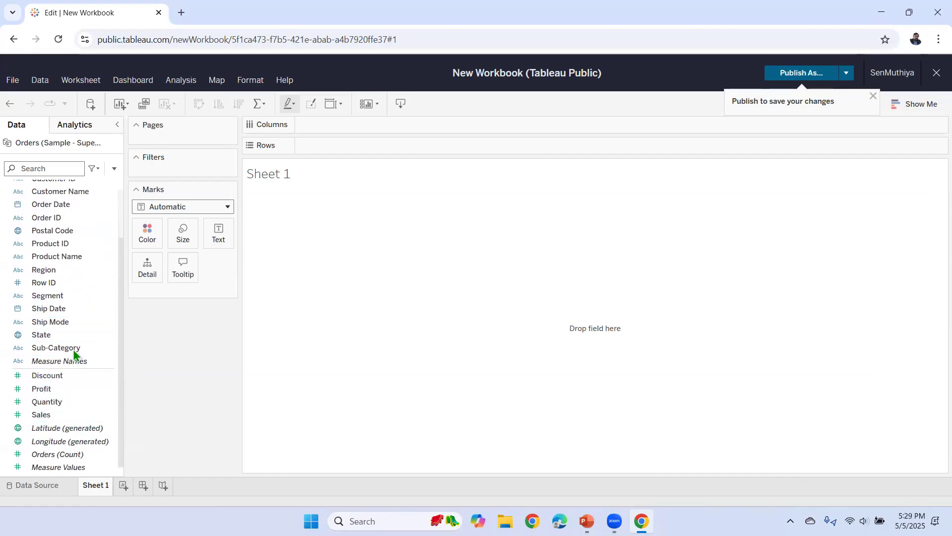
{"action": "left_click", "coordinate": [73, 362]}
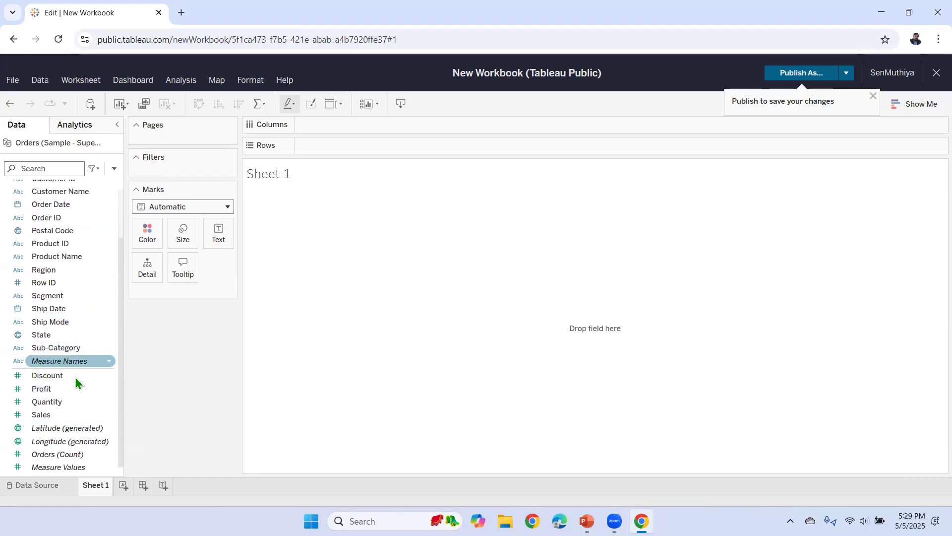
{"action": "left_click", "coordinate": [104, 374]}
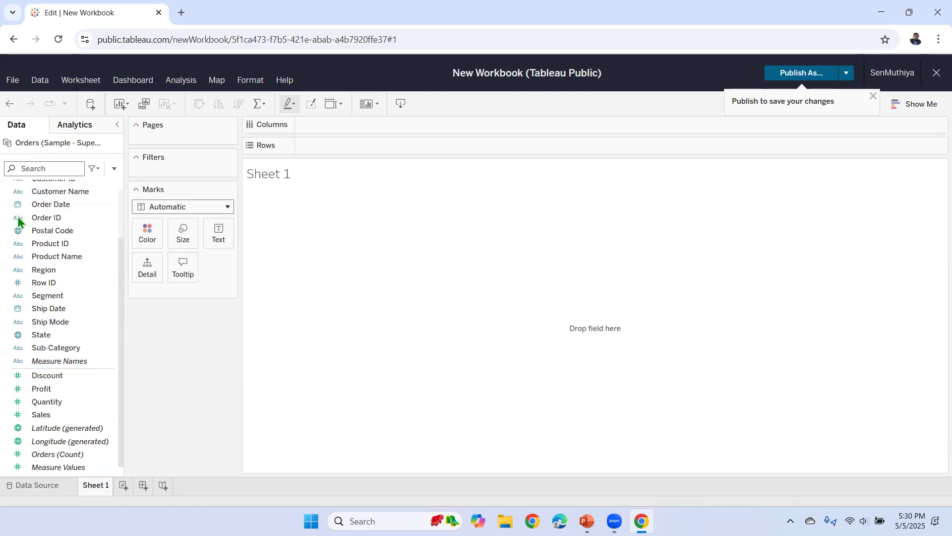
Review the data type icons of the Orders fields, from Category through to Measure Values
{"action": "scroll", "coordinate": [26, 227], "scroll_direction": "up", "scroll_amount": 3}
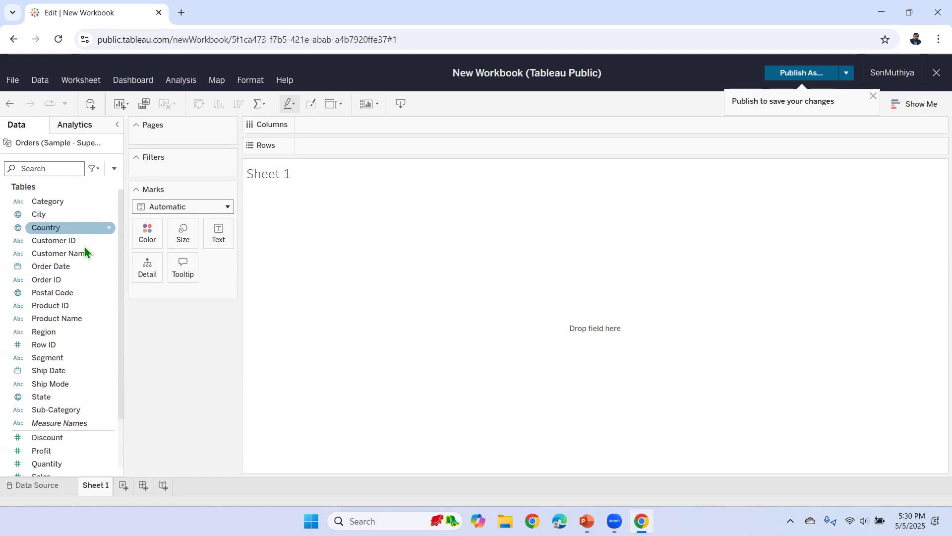
{"action": "scroll", "coordinate": [78, 342], "scroll_direction": "down", "scroll_amount": 2}
{"action": "scroll", "coordinate": [77, 347], "scroll_direction": "down", "scroll_amount": 1}
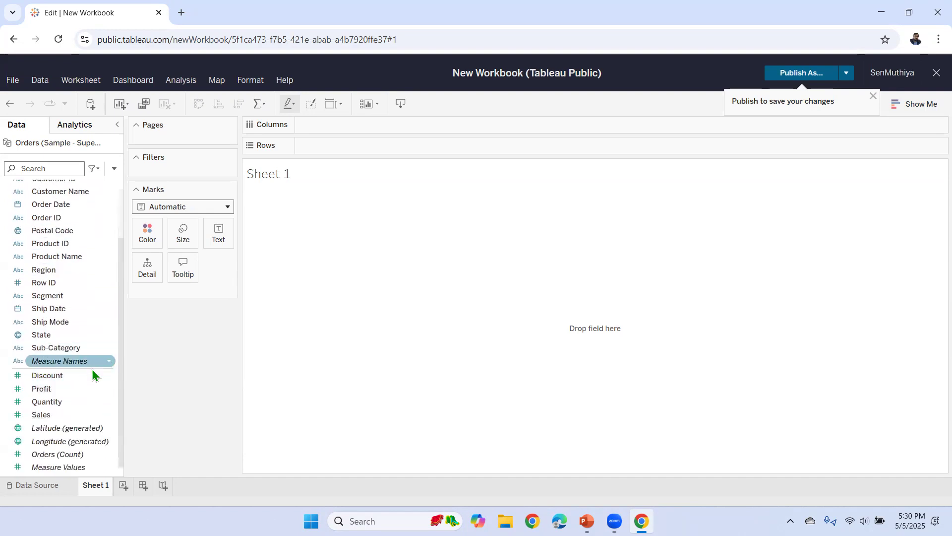
{"action": "scroll", "coordinate": [96, 198], "scroll_direction": "up", "scroll_amount": 4}
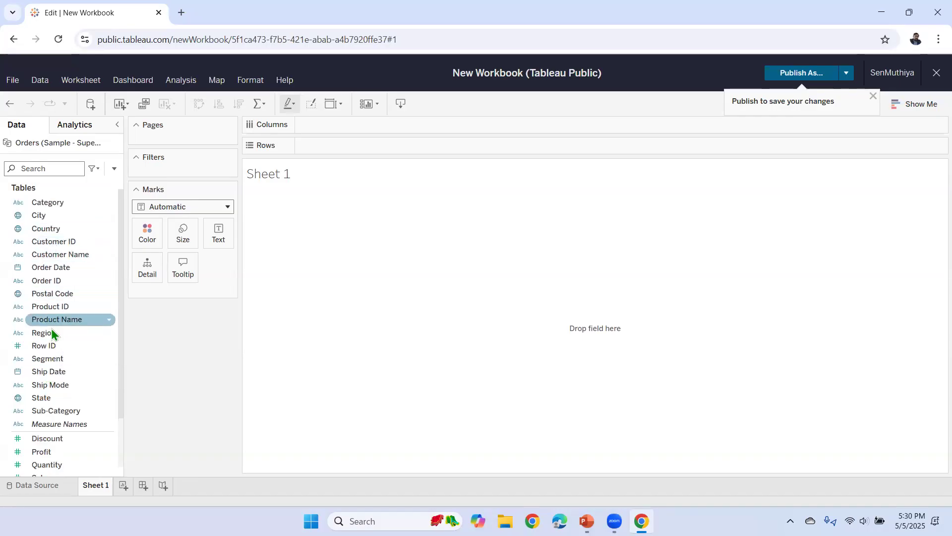
{"action": "scroll", "coordinate": [43, 310], "scroll_direction": "down", "scroll_amount": 1}
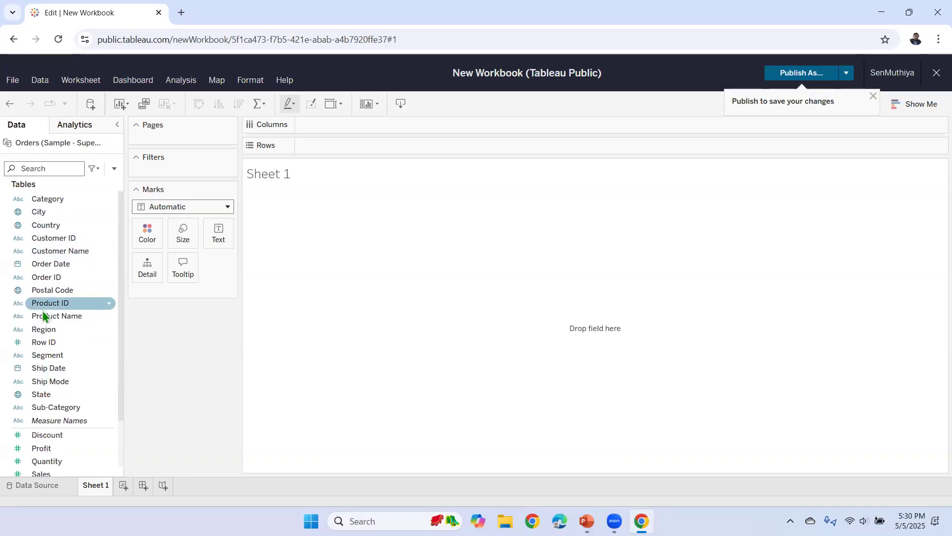
{"action": "scroll", "coordinate": [42, 313], "scroll_direction": "down", "scroll_amount": 3}
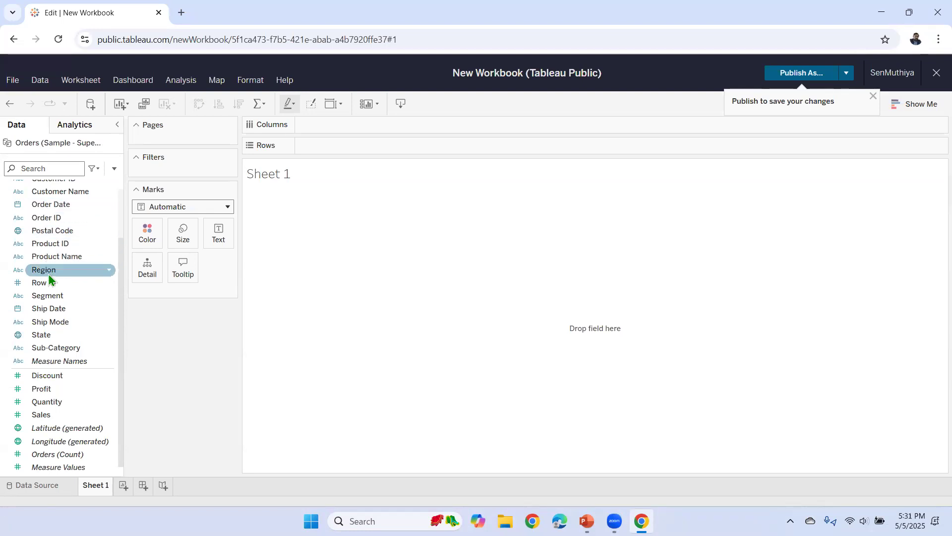
{"action": "scroll", "coordinate": [49, 279], "scroll_direction": "up", "scroll_amount": 3}
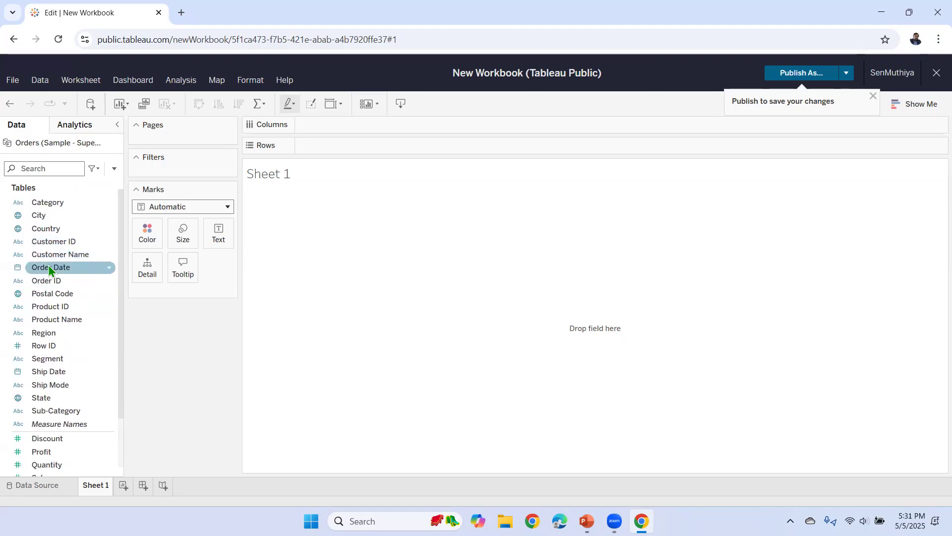
{"action": "scroll", "coordinate": [50, 269], "scroll_direction": "down", "scroll_amount": 2}
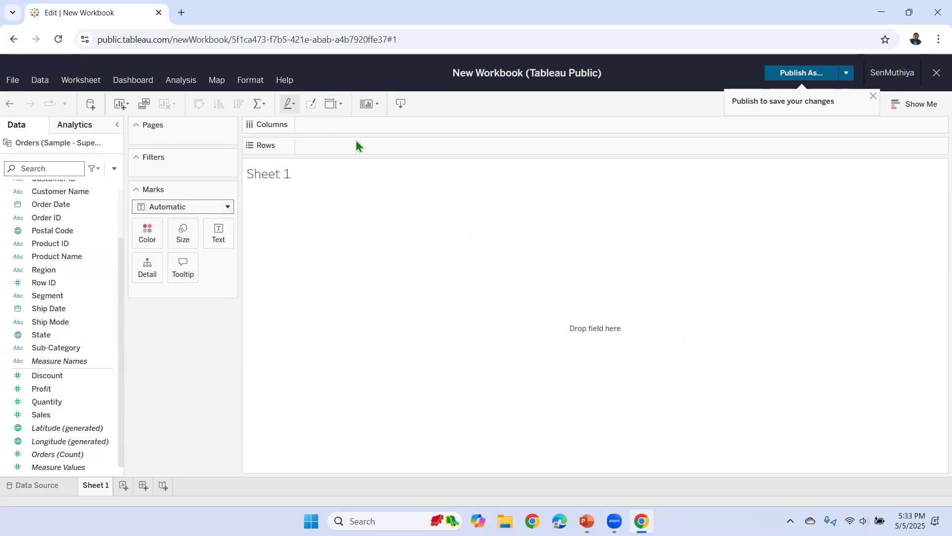
Dismiss the publish reminder and check which Show Me chart types are available for the State field
{"action": "left_click", "coordinate": [873, 96]}
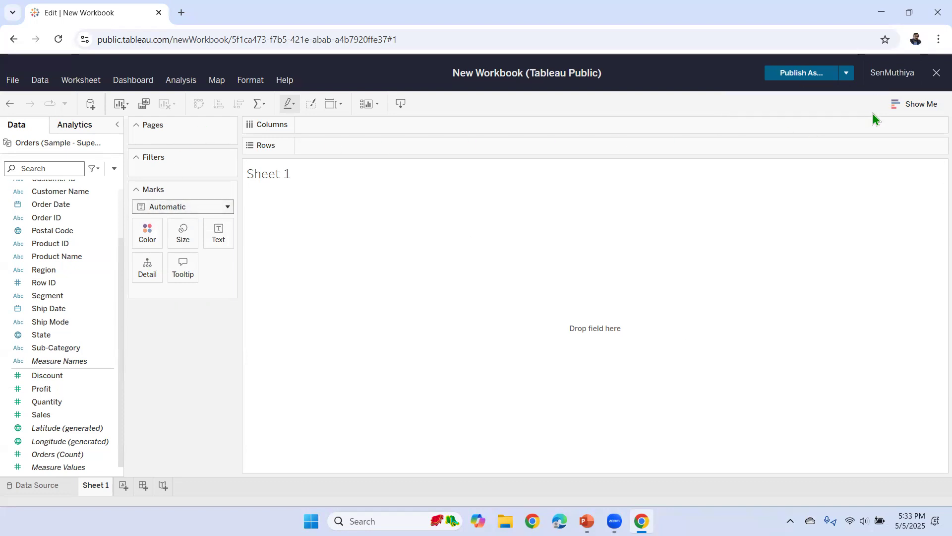
{"action": "left_click", "coordinate": [926, 105]}
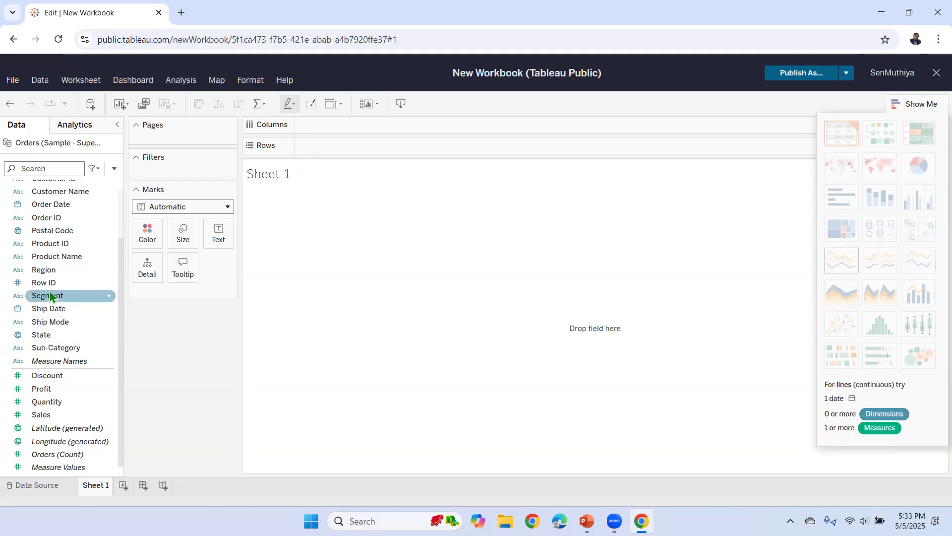
{"action": "left_click", "coordinate": [49, 309]}
{"action": "left_click", "coordinate": [48, 335]}
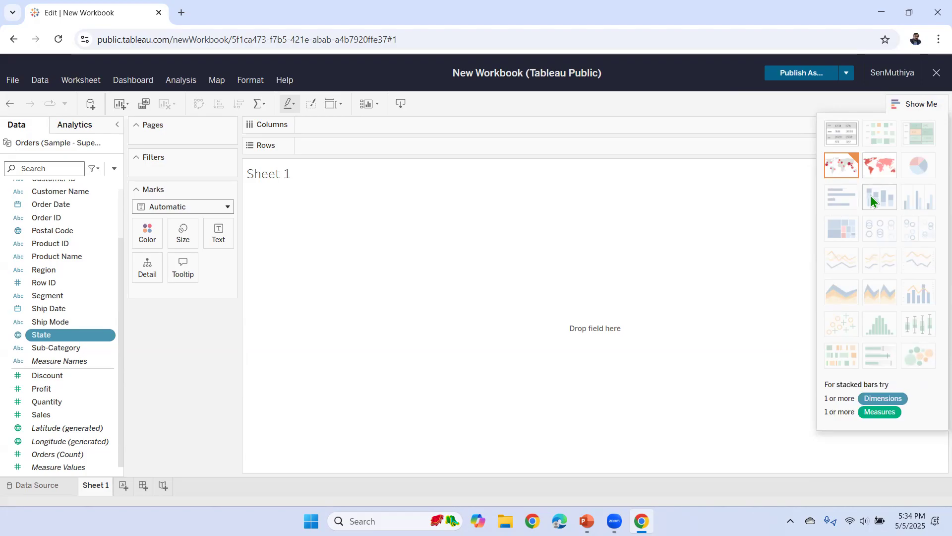
{"action": "left_click", "coordinate": [919, 106]}
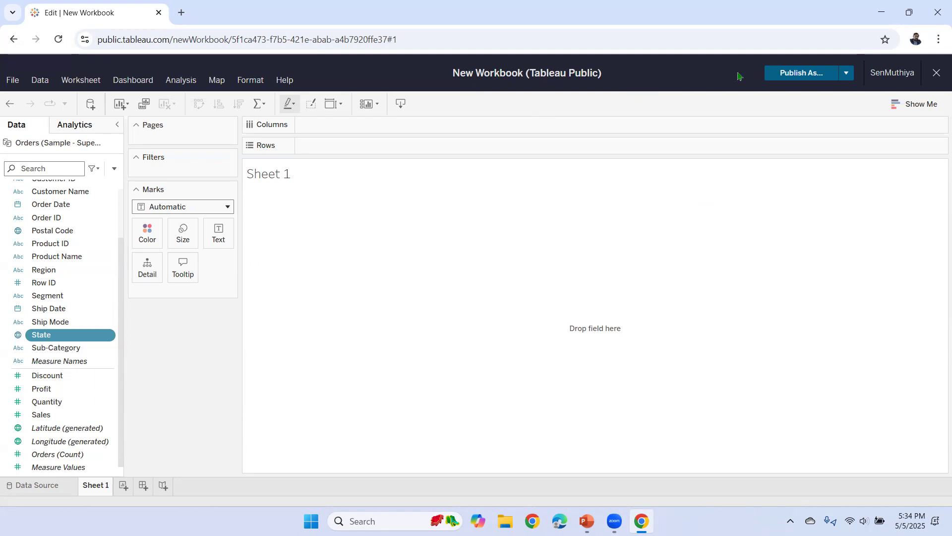
Publish the workbook as My First Viz with sheets shown as tabs, and dismiss the notification
{"action": "left_click", "coordinate": [813, 74]}
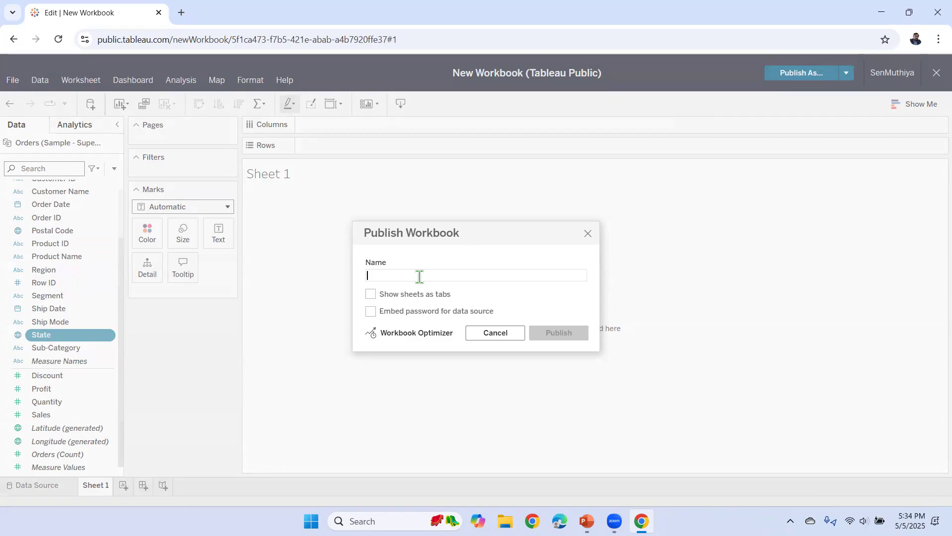
{"action": "type", "text": "My First Viz"}
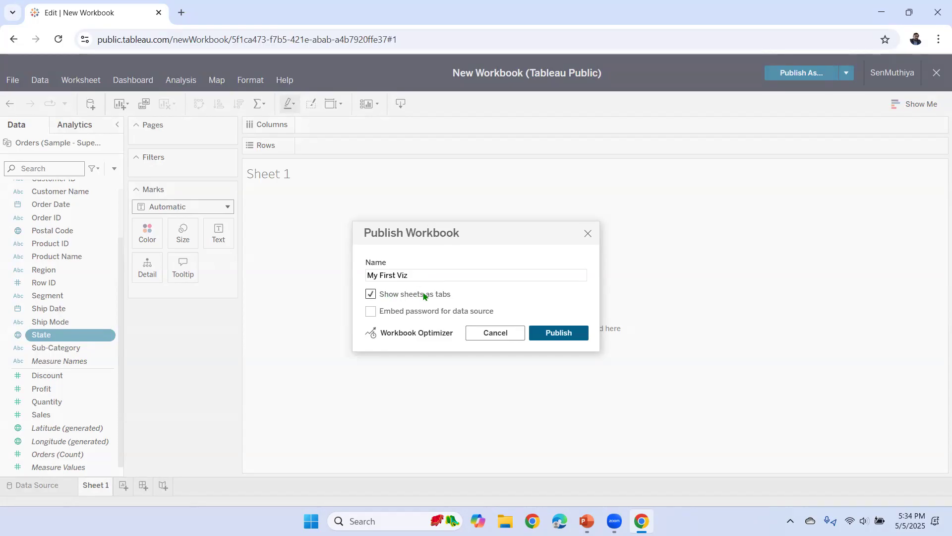
{"action": "left_click", "coordinate": [563, 338]}
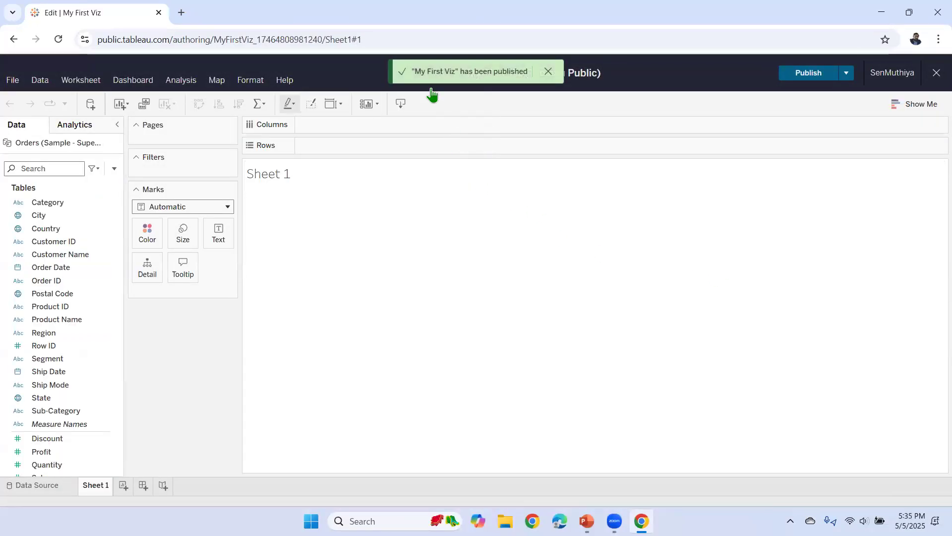
{"action": "left_click", "coordinate": [548, 71]}
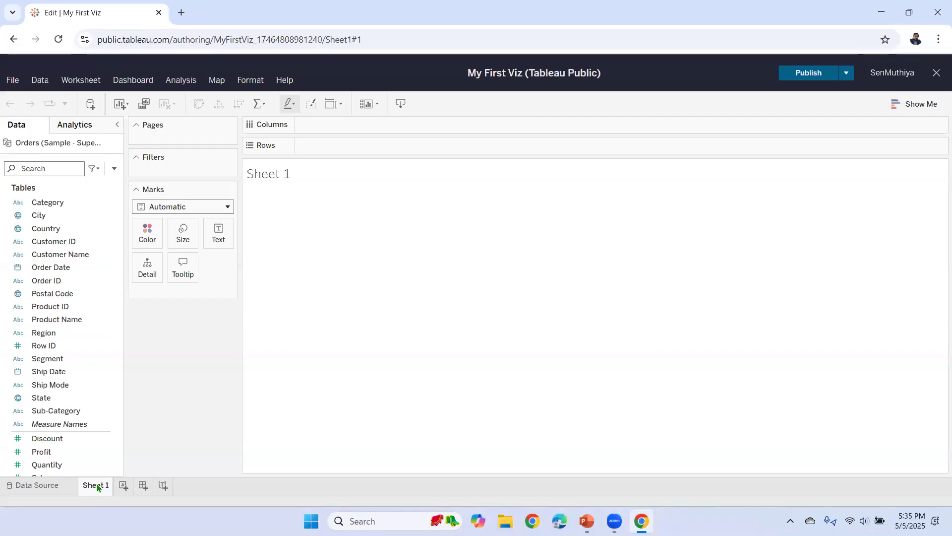
Add the State field to Sheet 1 to build a map with a point for each state
{"action": "scroll", "coordinate": [95, 348], "scroll_direction": "down", "scroll_amount": 3}
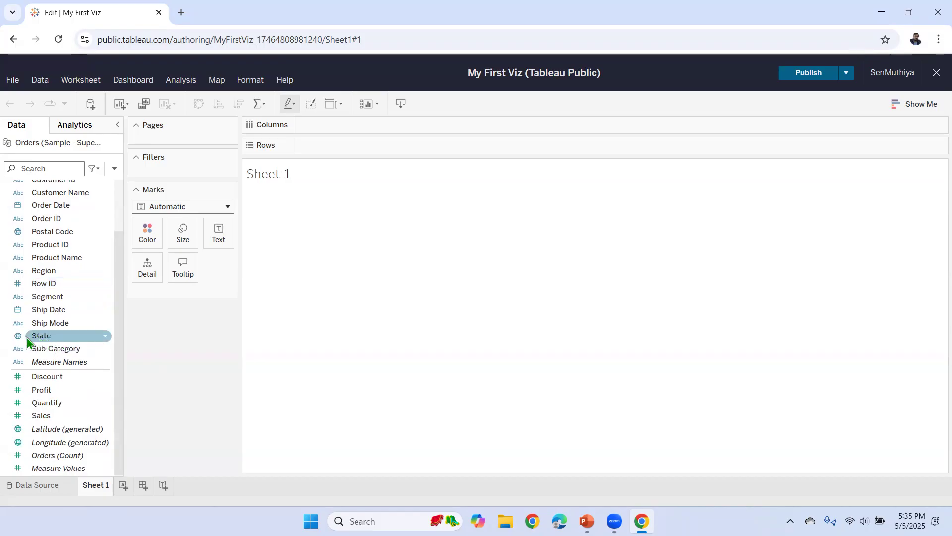
{"action": "left_click", "coordinate": [54, 336]}
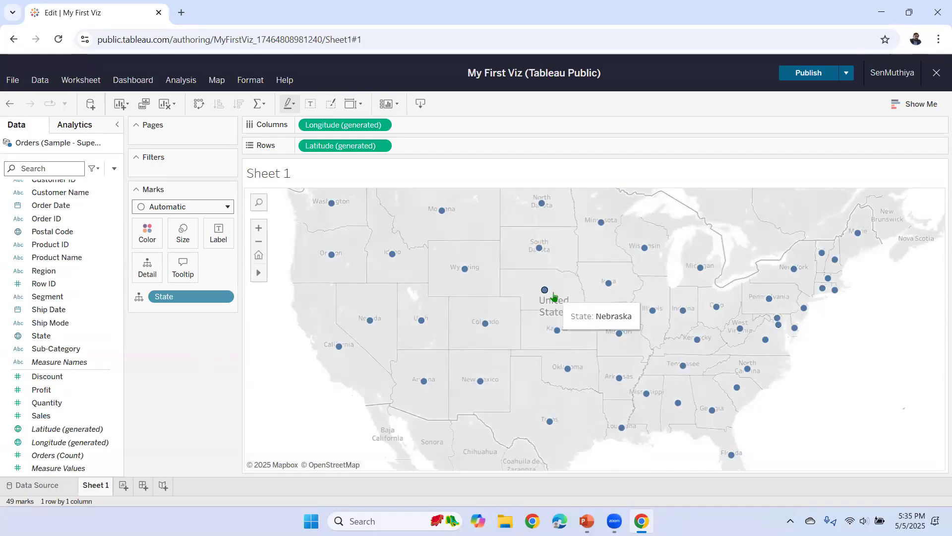
{"action": "mouse_move", "coordinate": [333, 206]}
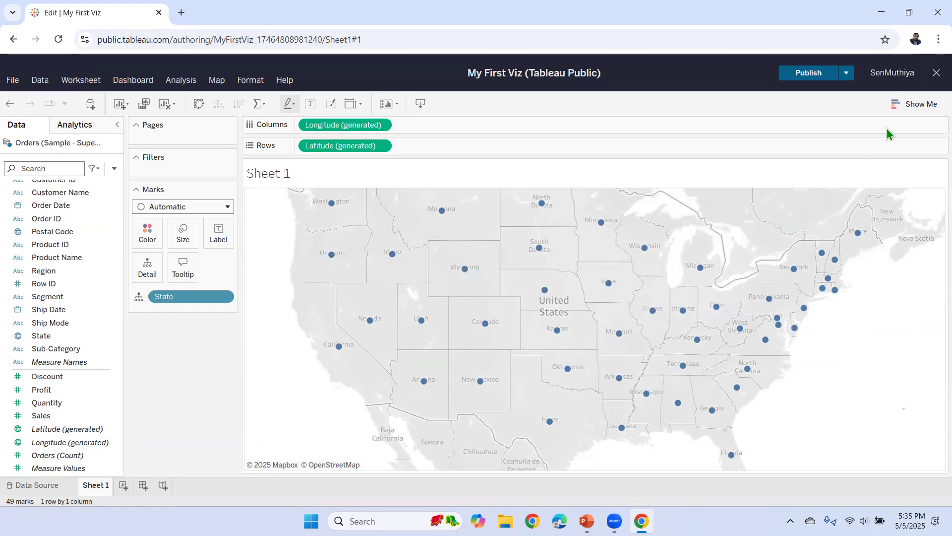
Try the filled map type from Show Me on the state view, and return to the symbol map
{"action": "left_click", "coordinate": [917, 104]}
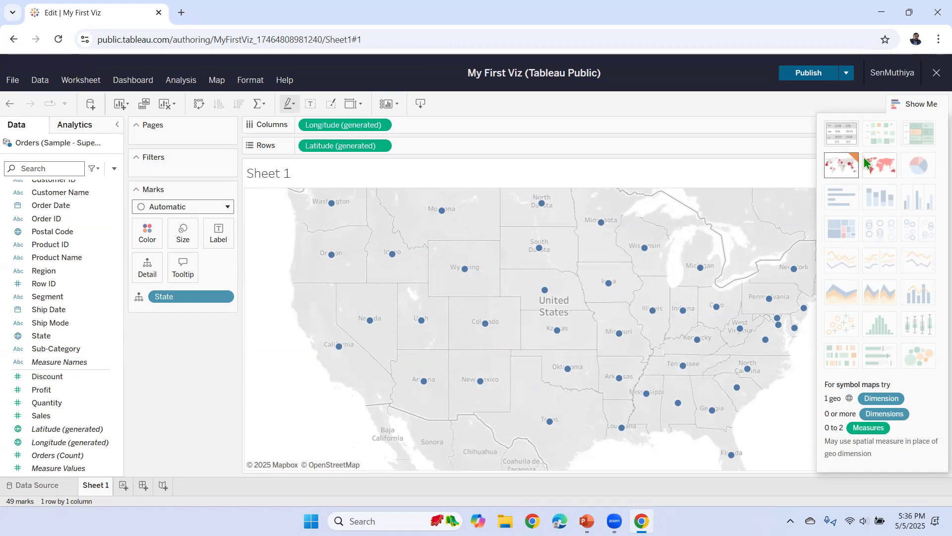
{"action": "left_click", "coordinate": [878, 165]}
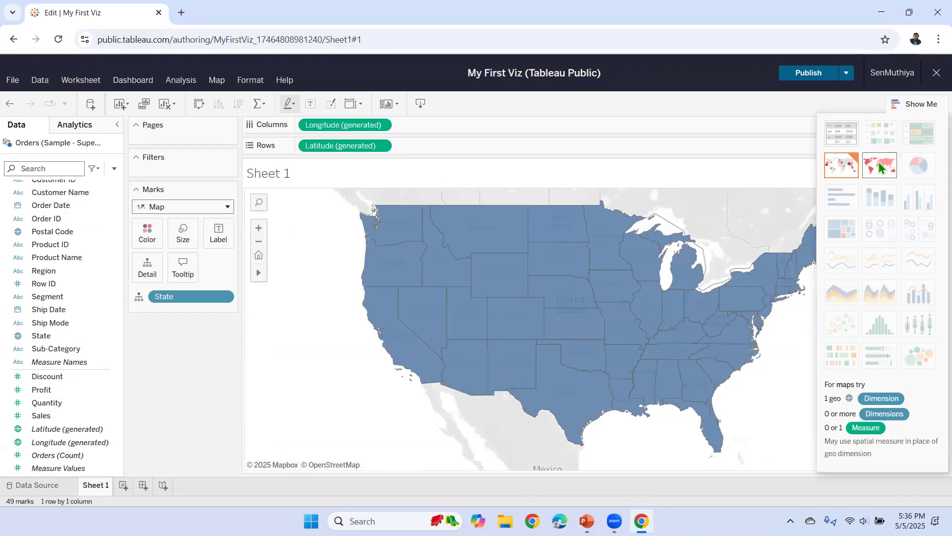
{"action": "left_click", "coordinate": [840, 169]}
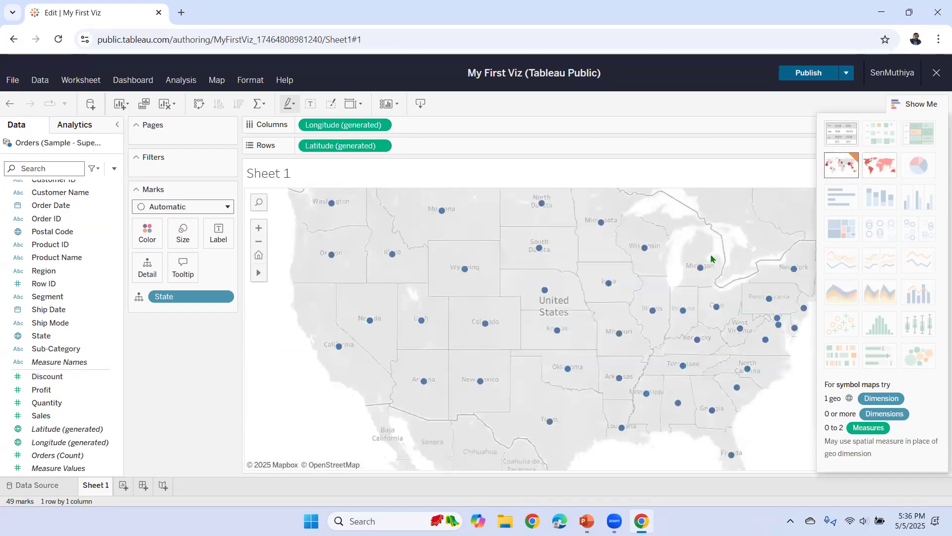
{"action": "left_click", "coordinate": [919, 104]}
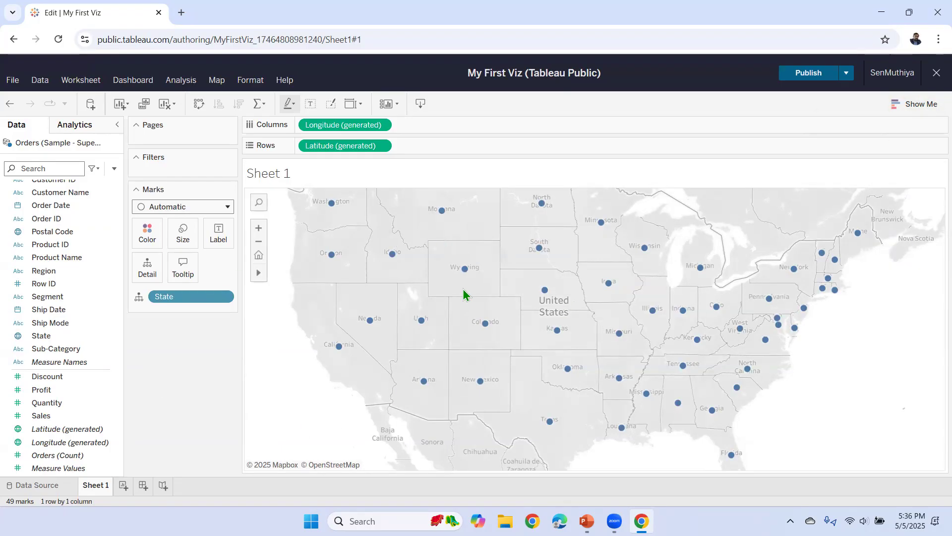
Inspect the tooltips of individual state points in the western part of the map, including Nevada and Utah
{"action": "mouse_move", "coordinate": [334, 259]}
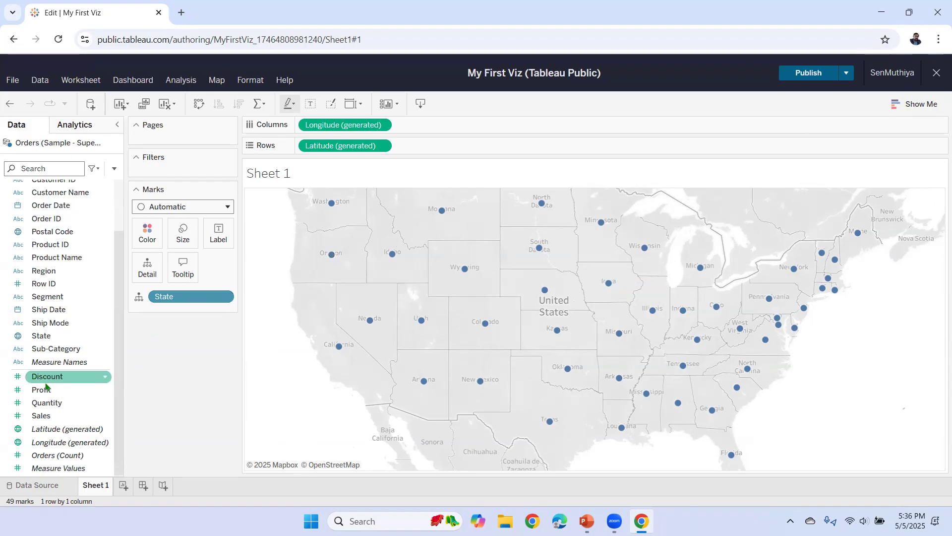
{"action": "mouse_move", "coordinate": [369, 322]}
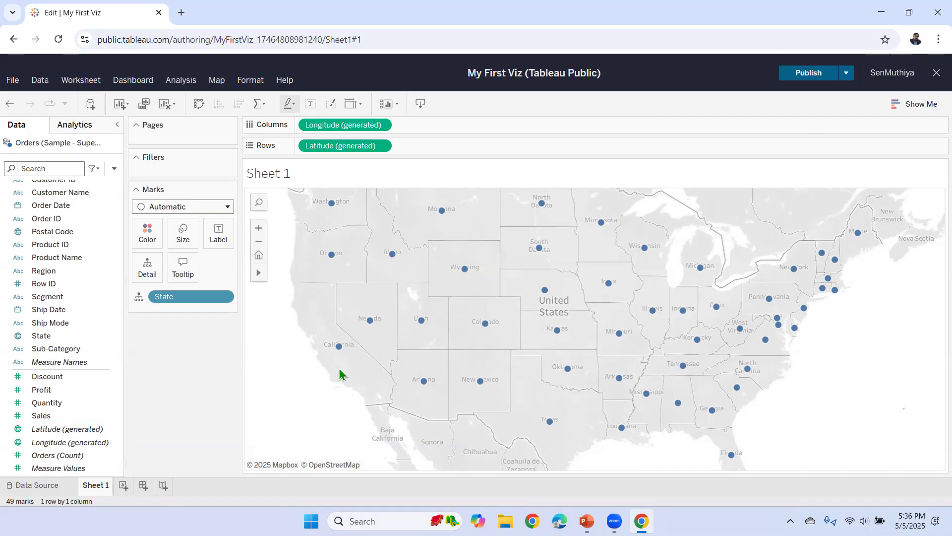
{"action": "mouse_move", "coordinate": [423, 321]}
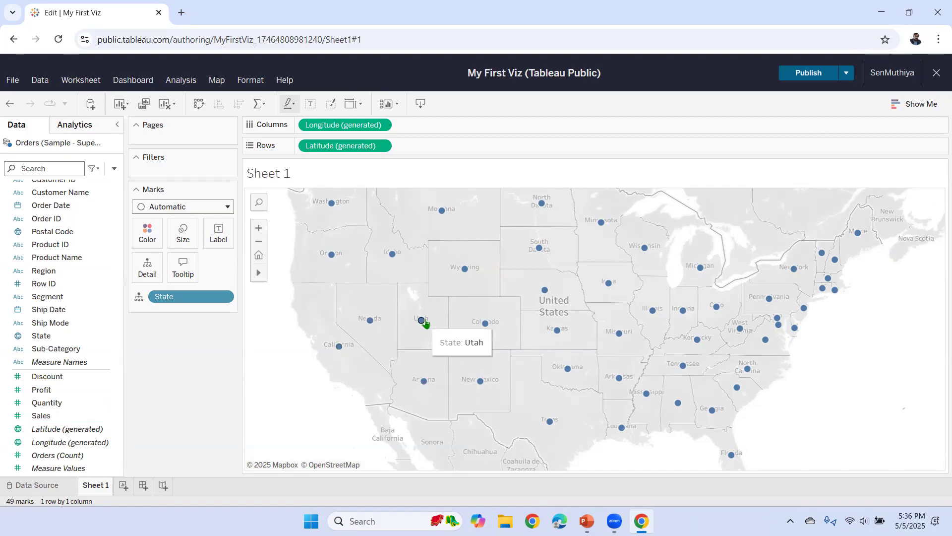
Size the state points on the map by the sum of Sales
{"action": "mouse_move", "coordinate": [609, 286]}
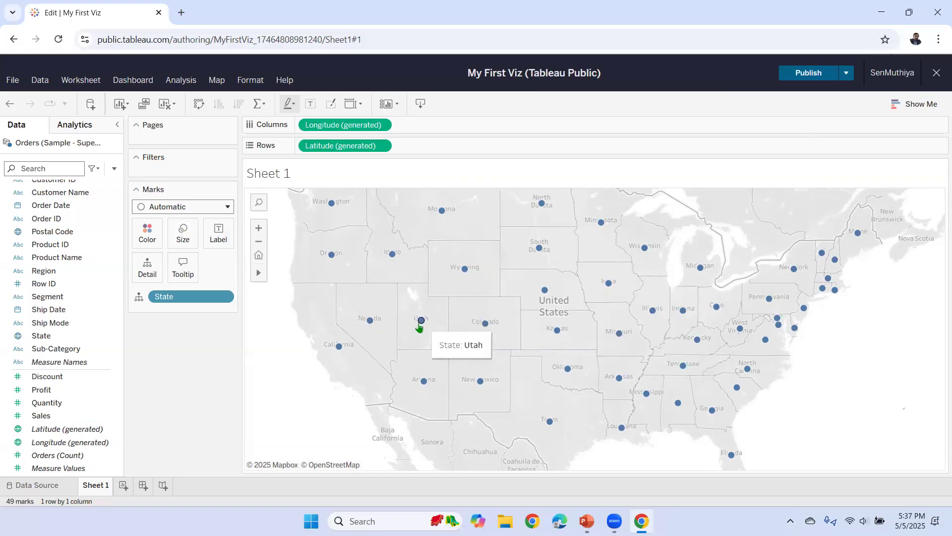
{"action": "left_click", "coordinate": [41, 420]}
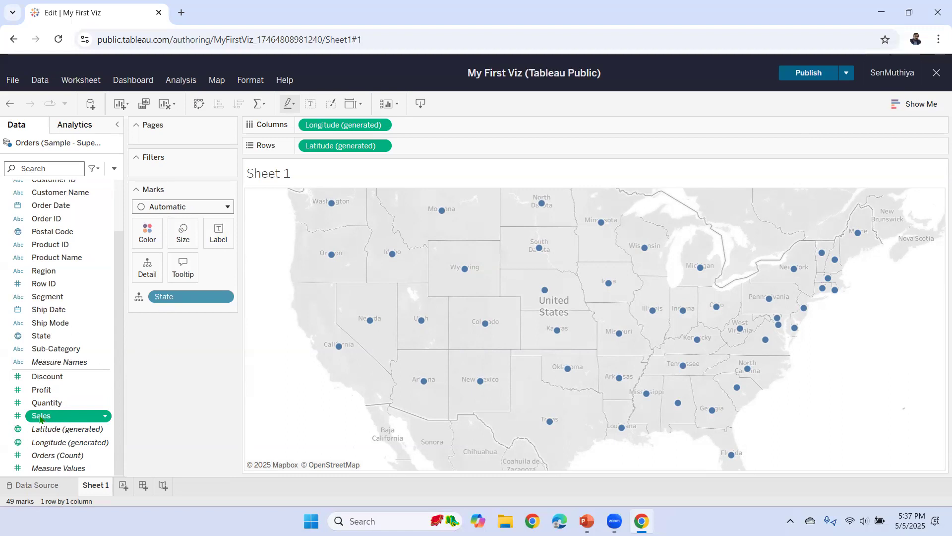
{"action": "left_click_drag", "start_coordinate": [40, 419], "coordinate": [182, 232]}
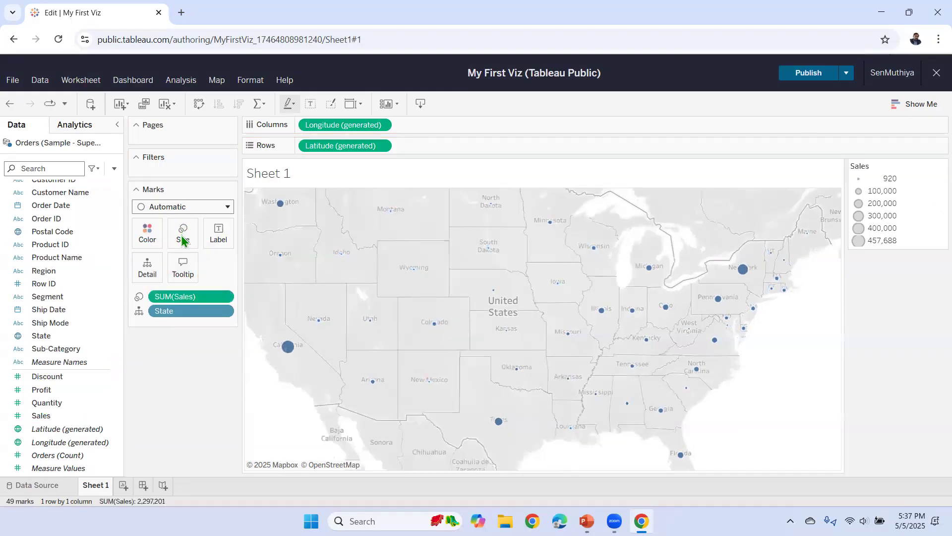
{"action": "mouse_move", "coordinate": [288, 348]}
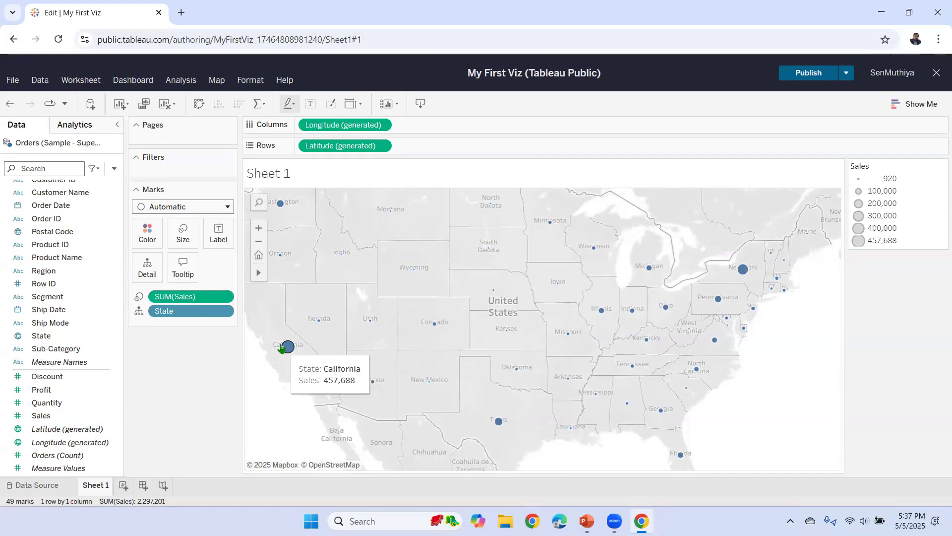
{"action": "mouse_move", "coordinate": [491, 298]}
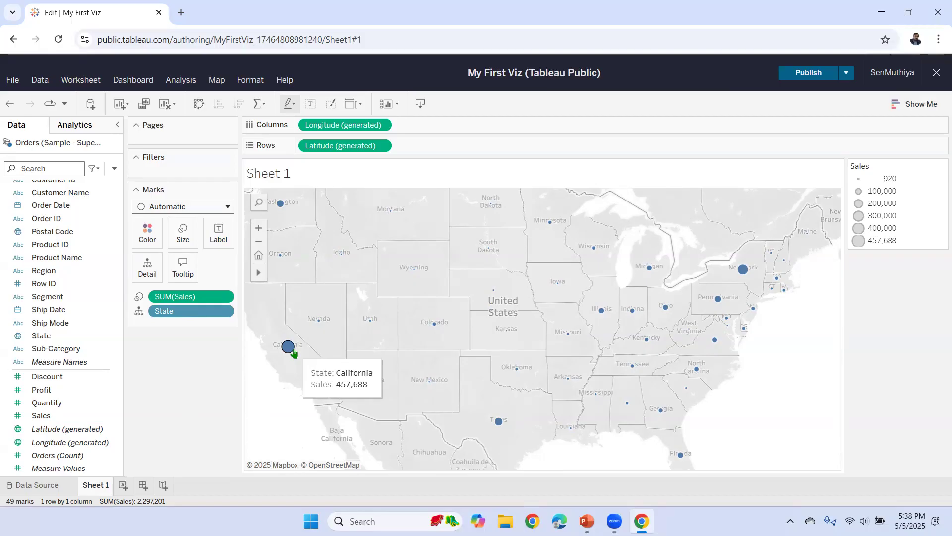
{"action": "mouse_move", "coordinate": [742, 273]}
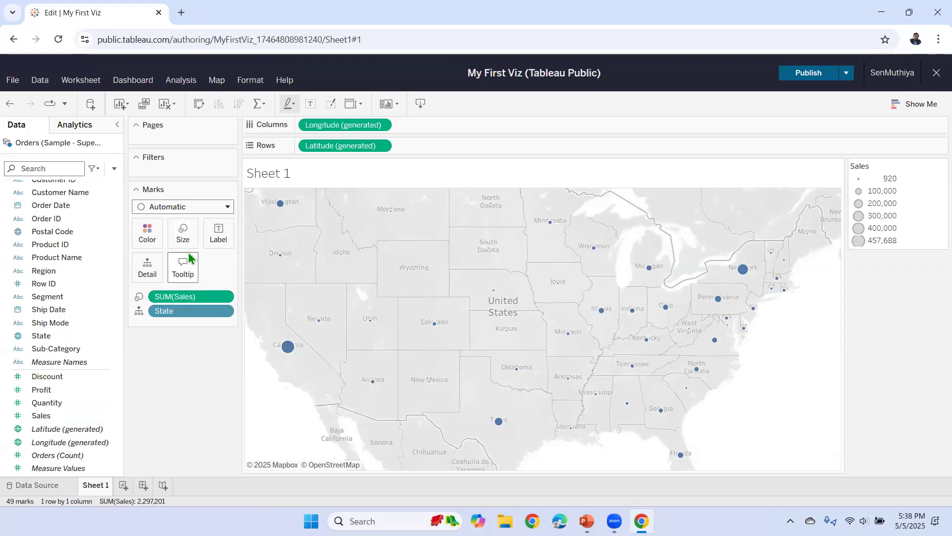
Set the mark size of the state circles to 50%
{"action": "left_click", "coordinate": [183, 233]}
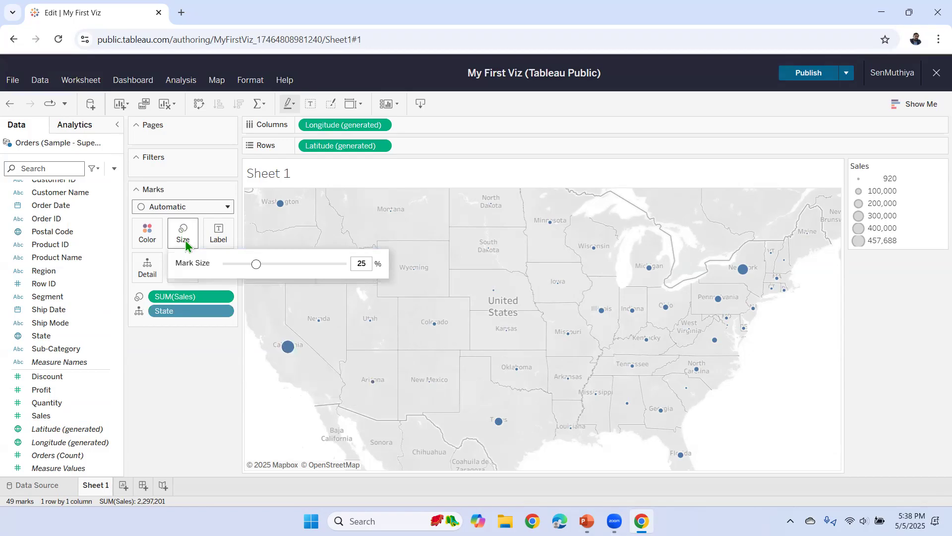
{"action": "left_click_drag", "start_coordinate": [256, 264], "coordinate": [275, 265]}
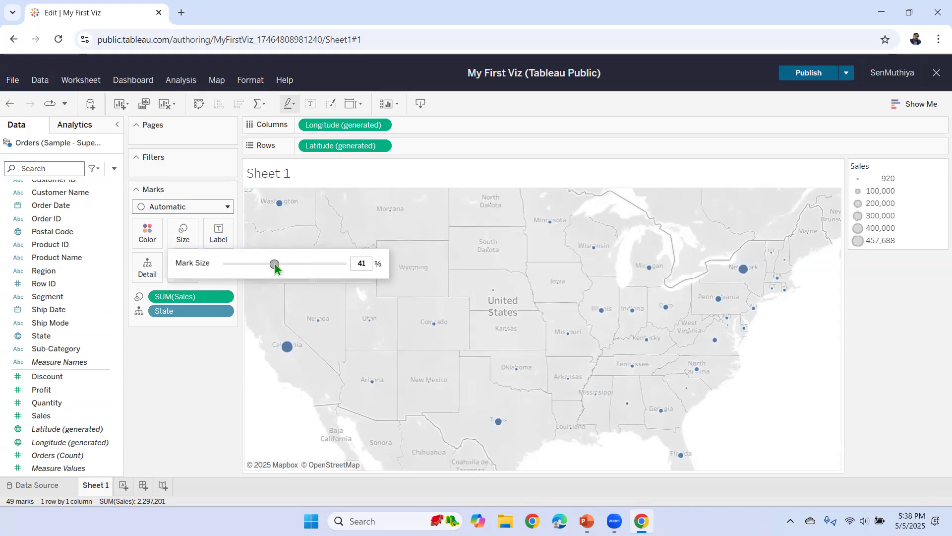
{"action": "left_click", "coordinate": [360, 263]}
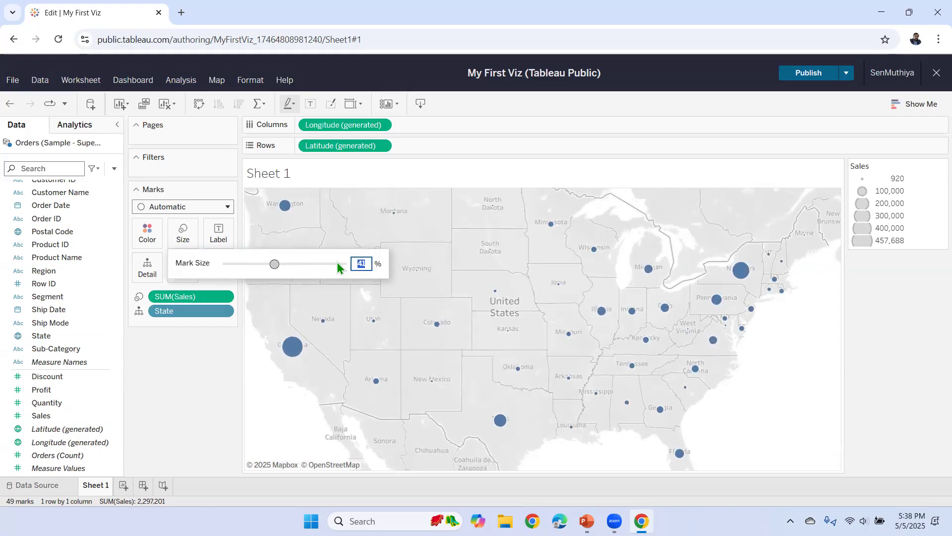
{"action": "type", "text": "50"}
{"action": "left_click", "coordinate": [186, 377]}
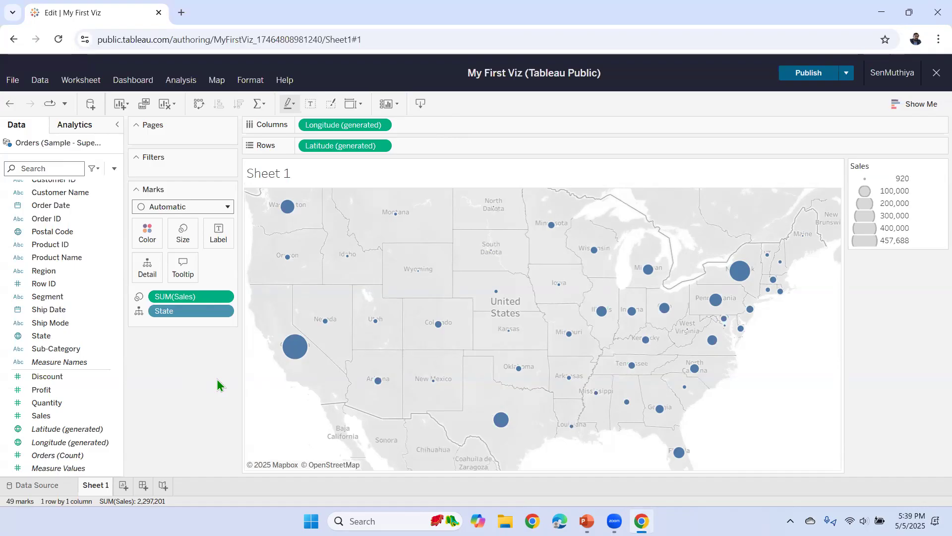
Color the map circles by State so each state gets its own color
{"action": "mouse_move", "coordinate": [288, 208]}
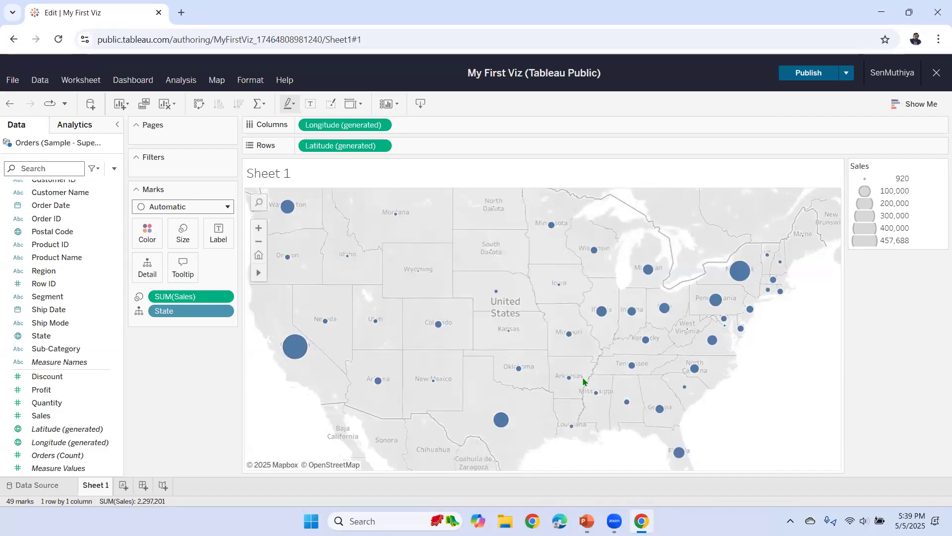
{"action": "mouse_move", "coordinate": [562, 331]}
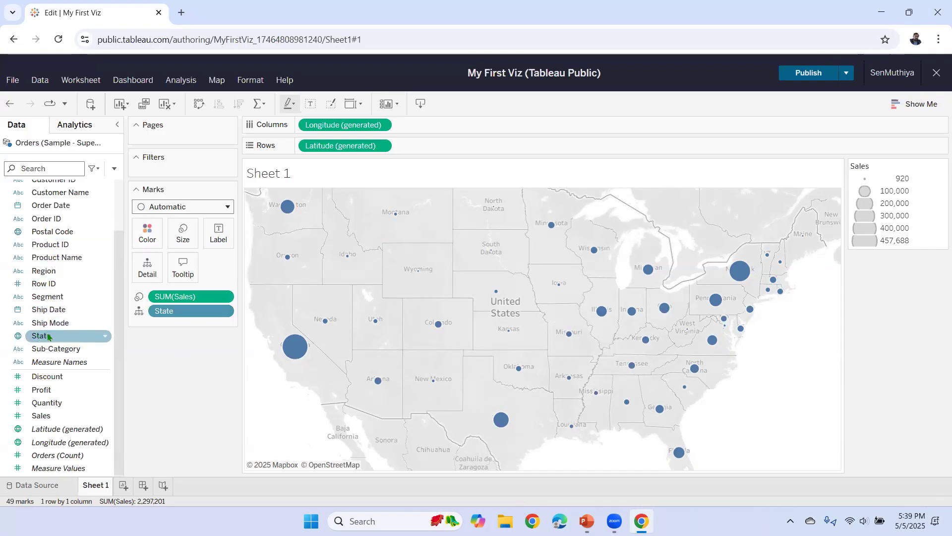
{"action": "left_click_drag", "start_coordinate": [41, 338], "coordinate": [152, 241]}
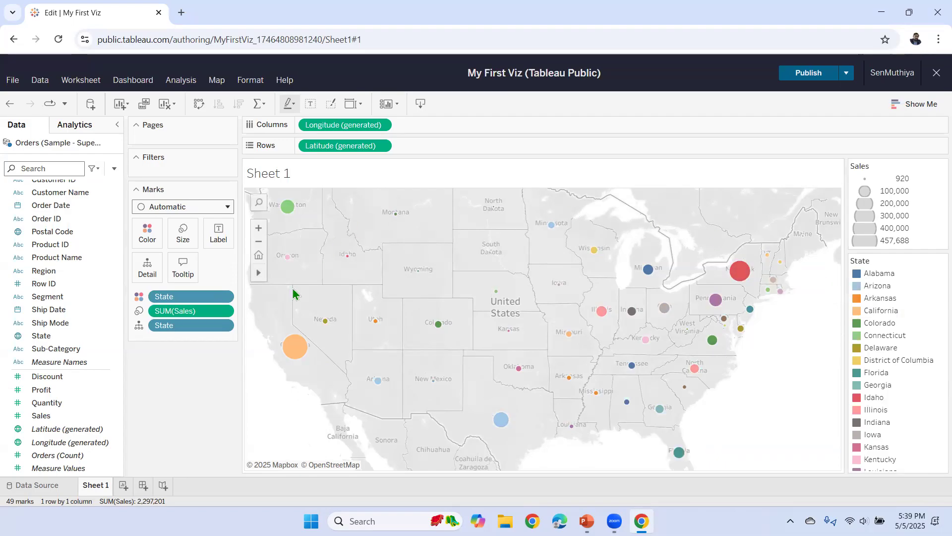
{"action": "scroll", "coordinate": [890, 337], "scroll_direction": "down", "scroll_amount": 8}
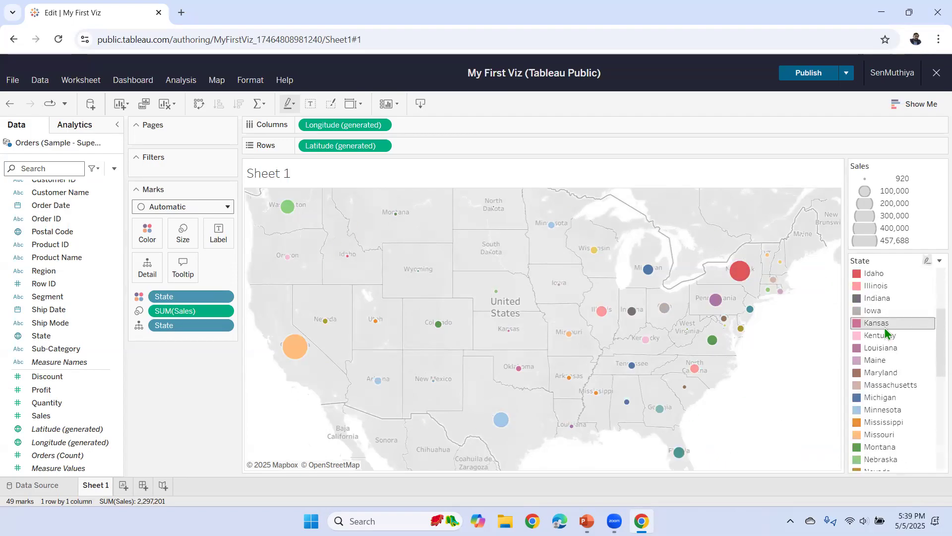
{"action": "scroll", "coordinate": [889, 347], "scroll_direction": "up", "scroll_amount": 8}
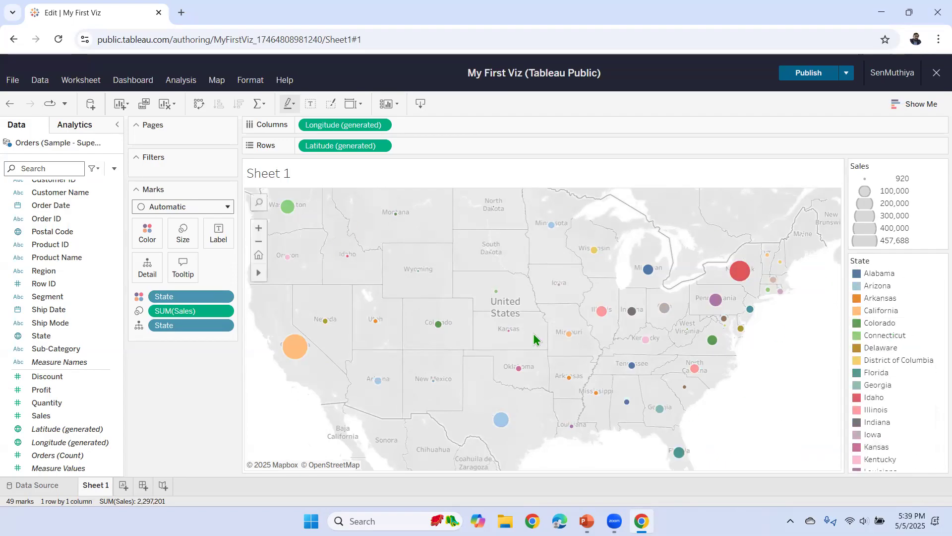
{"action": "mouse_move", "coordinate": [293, 347]}
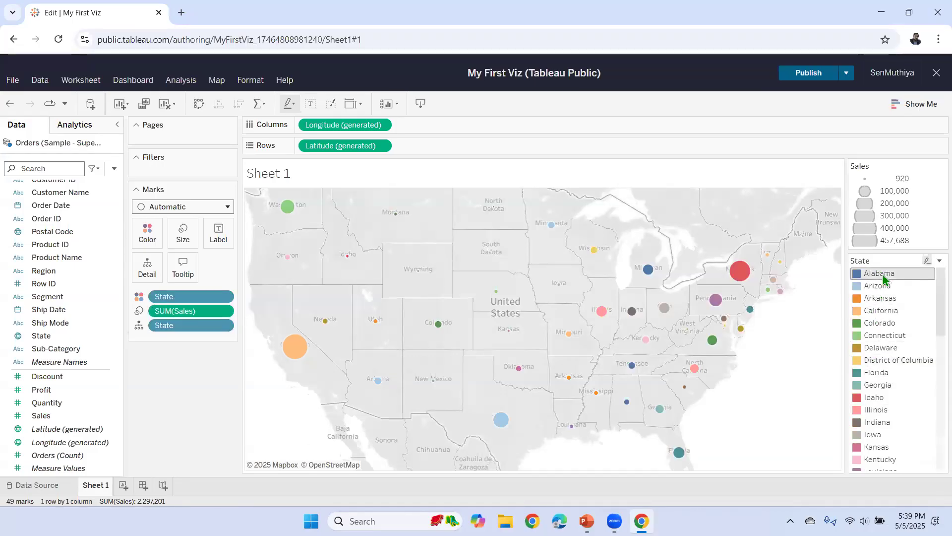
Hide the State color legend and the Sales size legend
{"action": "left_click", "coordinate": [939, 262]}
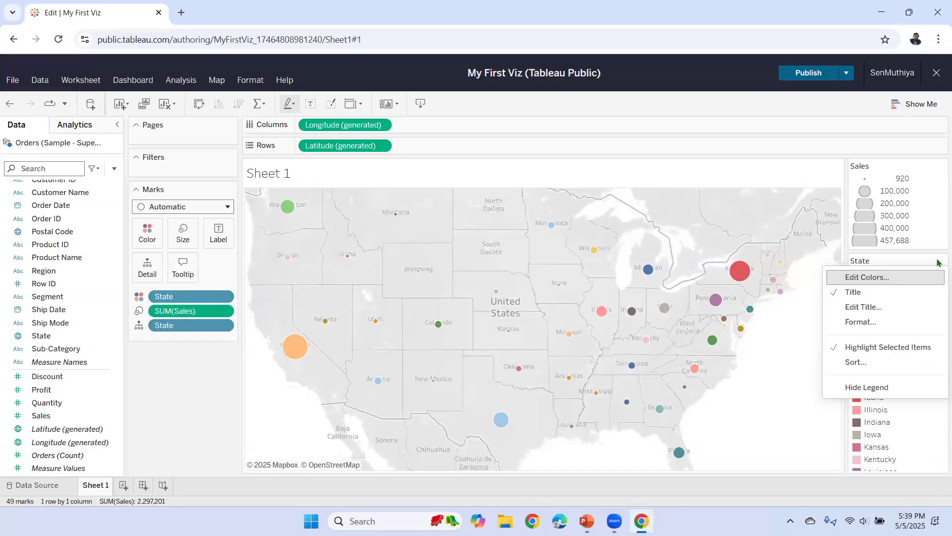
{"action": "left_click", "coordinate": [872, 386]}
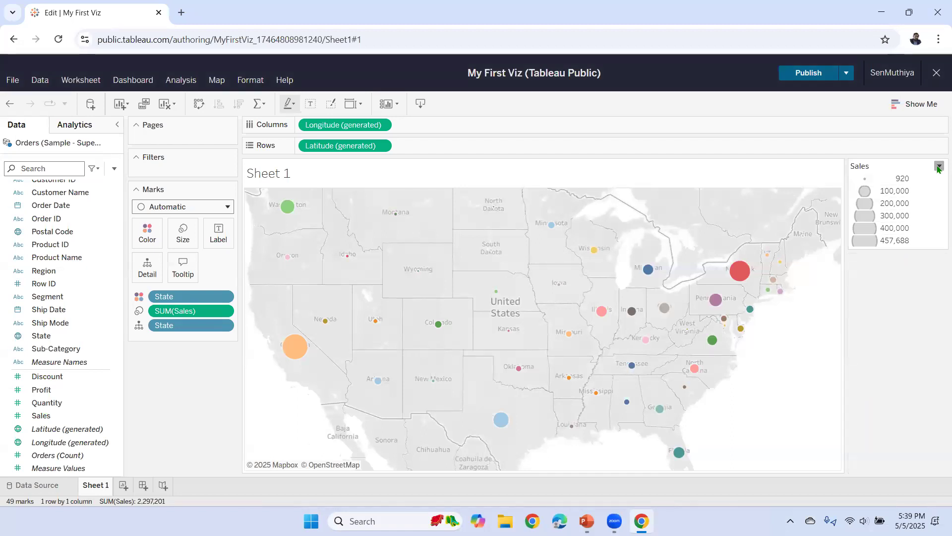
{"action": "left_click", "coordinate": [939, 167]}
{"action": "left_click", "coordinate": [916, 235]}
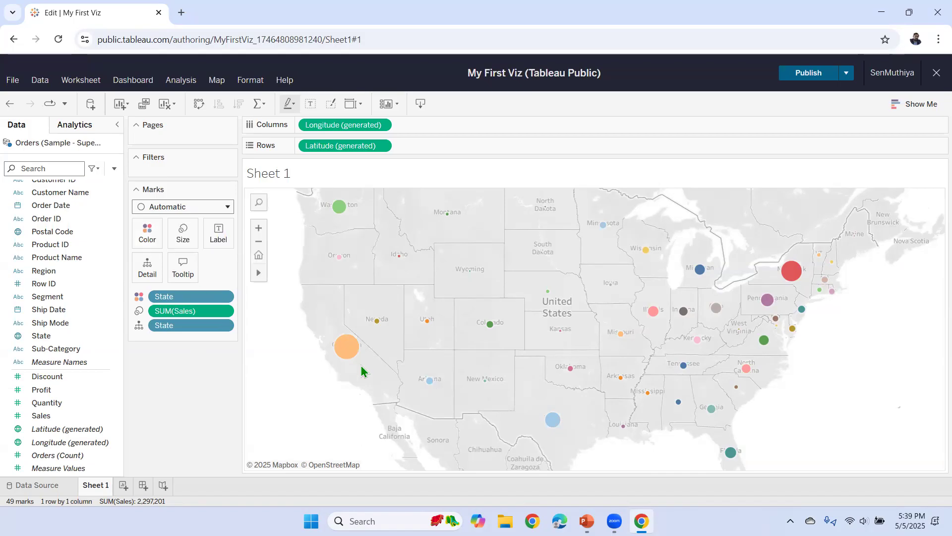
Review the color palettes available for State without assigning a different one
{"action": "left_click", "coordinate": [147, 230]}
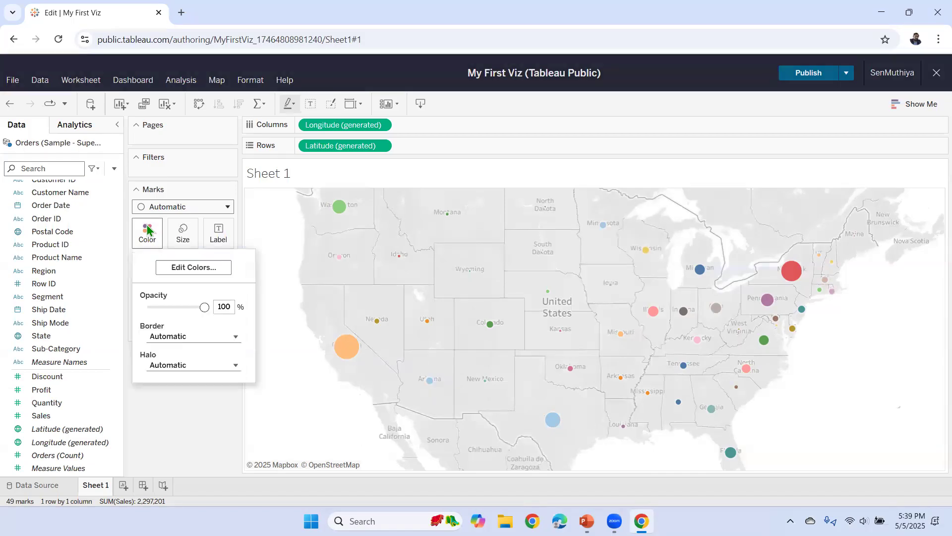
{"action": "left_click", "coordinate": [189, 270]}
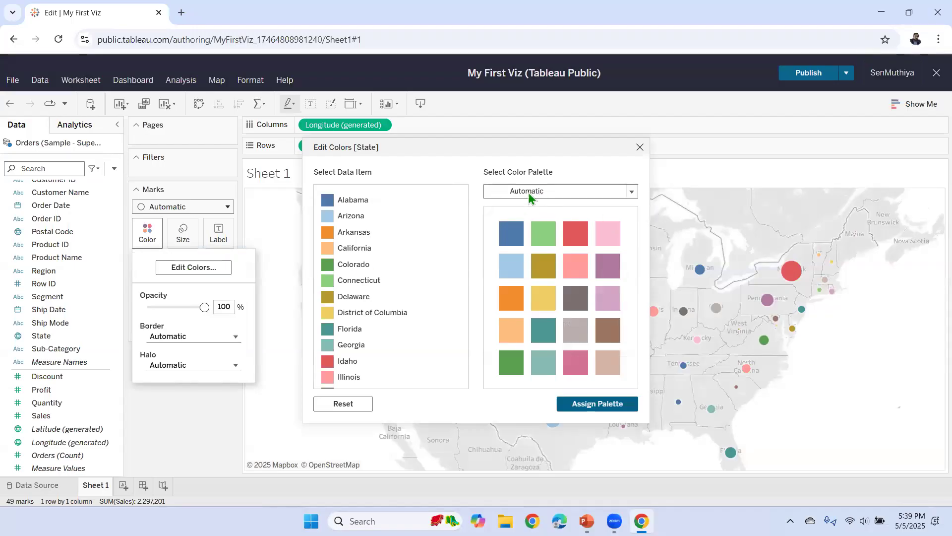
{"action": "left_click", "coordinate": [629, 192]}
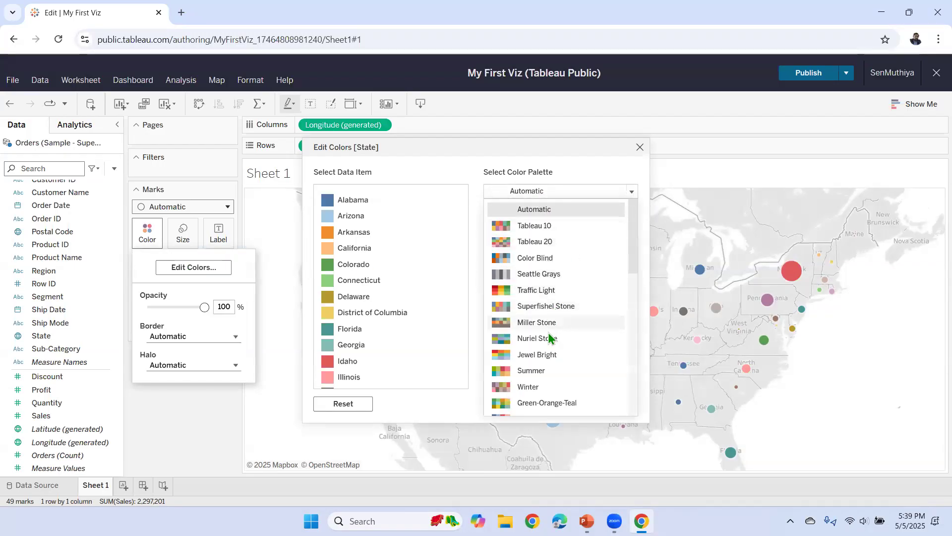
{"action": "scroll", "coordinate": [549, 338], "scroll_direction": "down", "scroll_amount": 5}
{"action": "scroll", "coordinate": [550, 320], "scroll_direction": "up", "scroll_amount": 3}
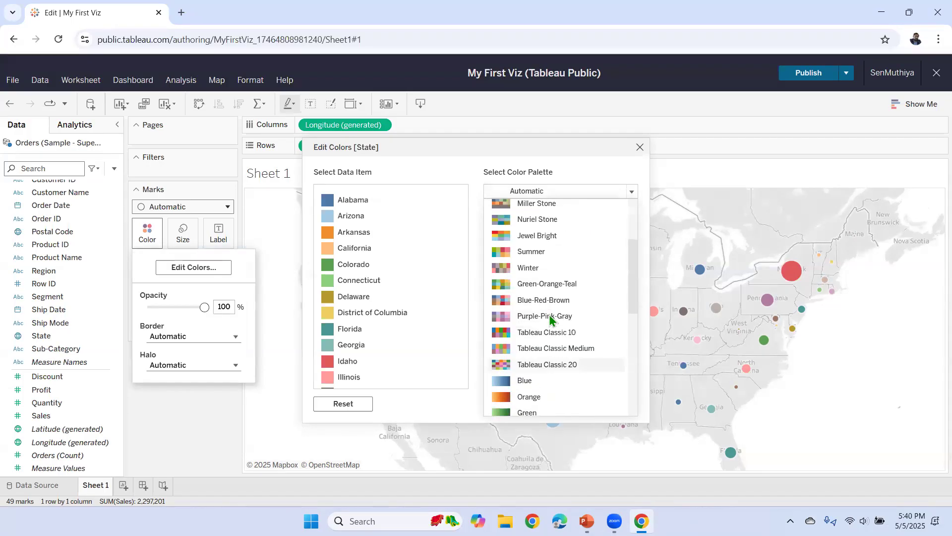
{"action": "scroll", "coordinate": [550, 320], "scroll_direction": "up", "scroll_amount": 3}
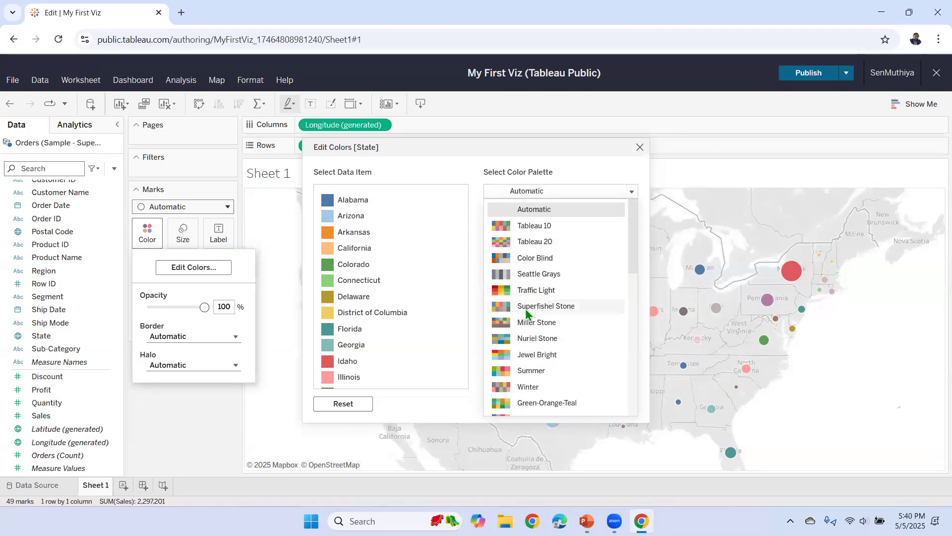
{"action": "left_click", "coordinate": [612, 173]}
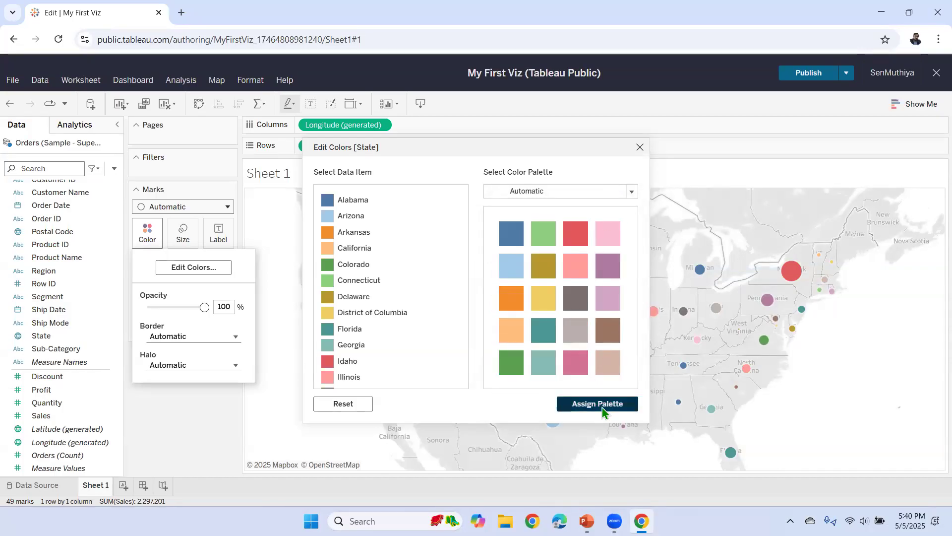
{"action": "left_click", "coordinate": [639, 147]}
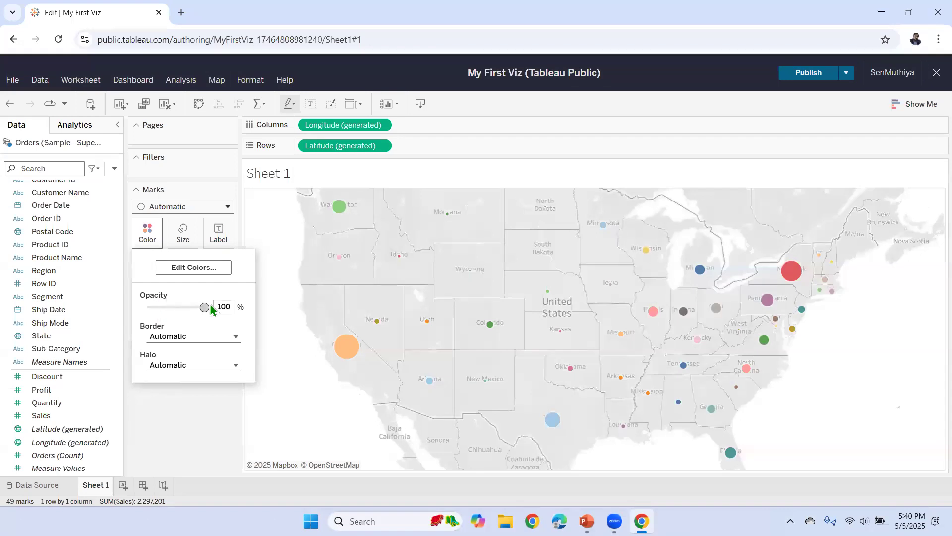
Keep the mark opacity at 100% and give the state circles a black border
{"action": "mouse_move", "coordinate": [204, 306]}
{"action": "left_mouse_down"}
{"action": "mouse_move", "coordinate": [179, 307]}
{"action": "mouse_move", "coordinate": [205, 310]}
{"action": "left_mouse_up"}
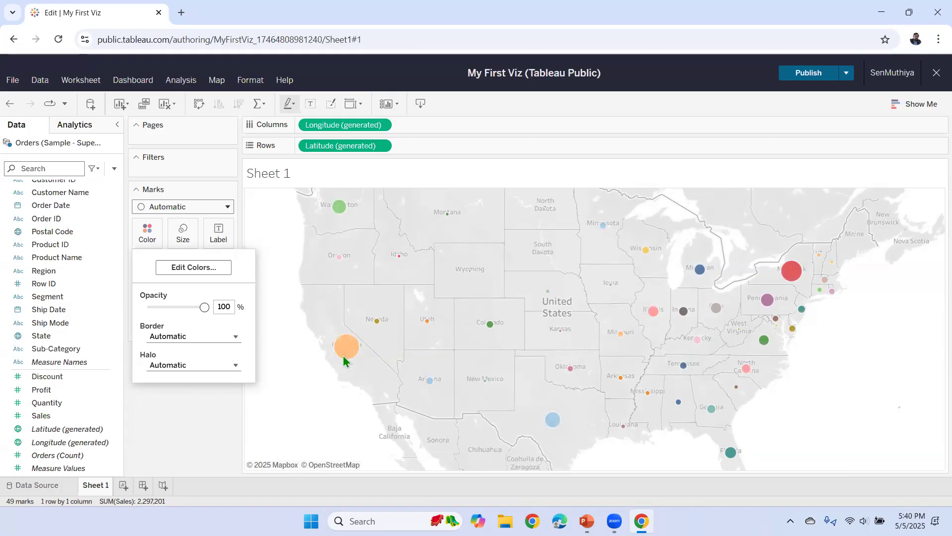
{"action": "left_click", "coordinate": [236, 338]}
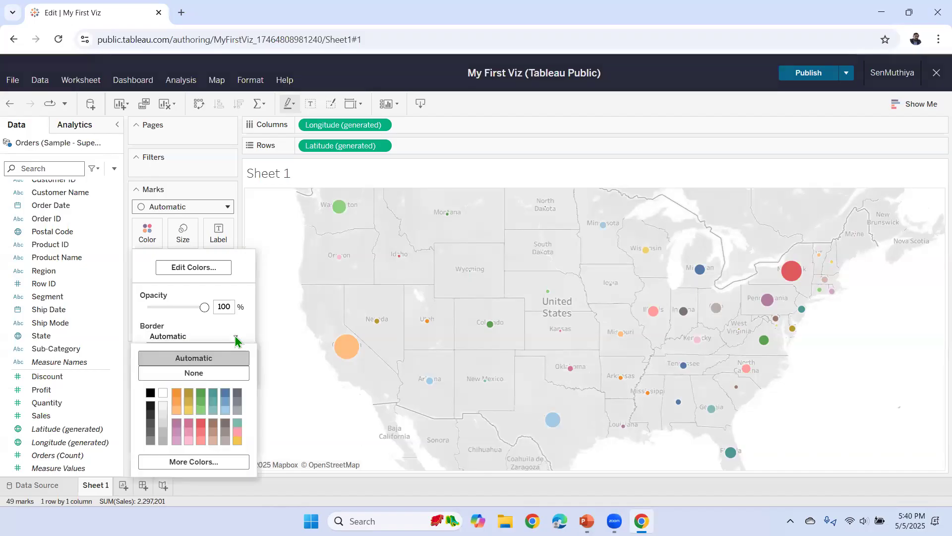
{"action": "left_click", "coordinate": [151, 394]}
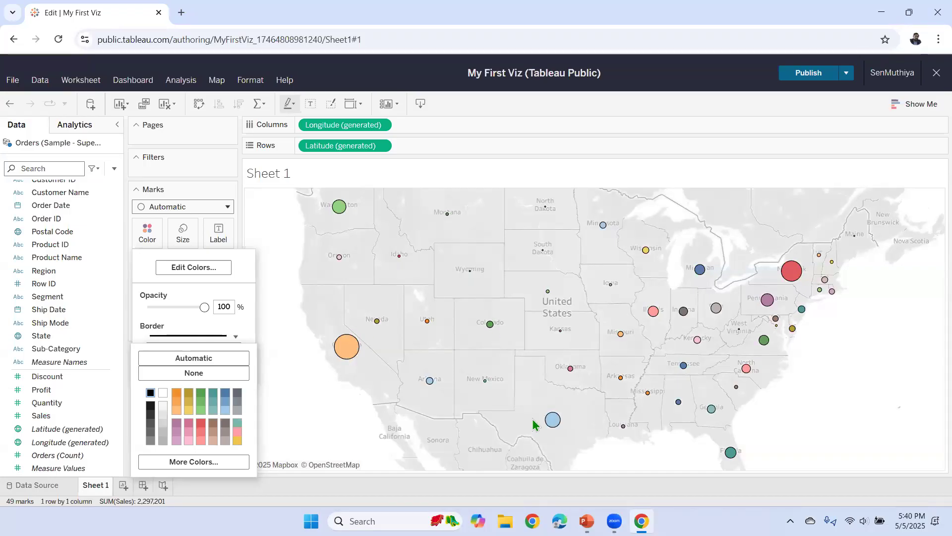
{"action": "left_click", "coordinate": [251, 328]}
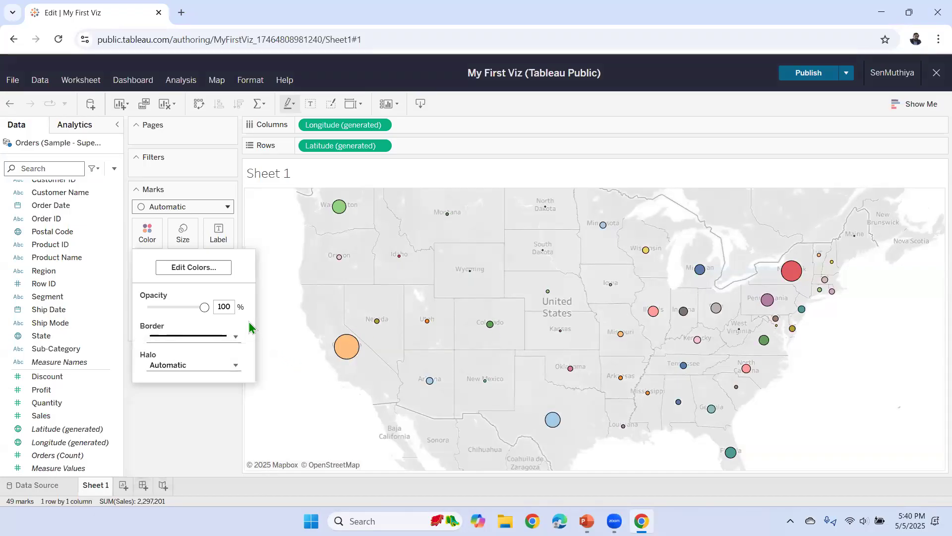
Try a black halo around the state circles, set the halo to None, and close the color settings
{"action": "left_click", "coordinate": [233, 366]}
{"action": "left_click", "coordinate": [150, 276]}
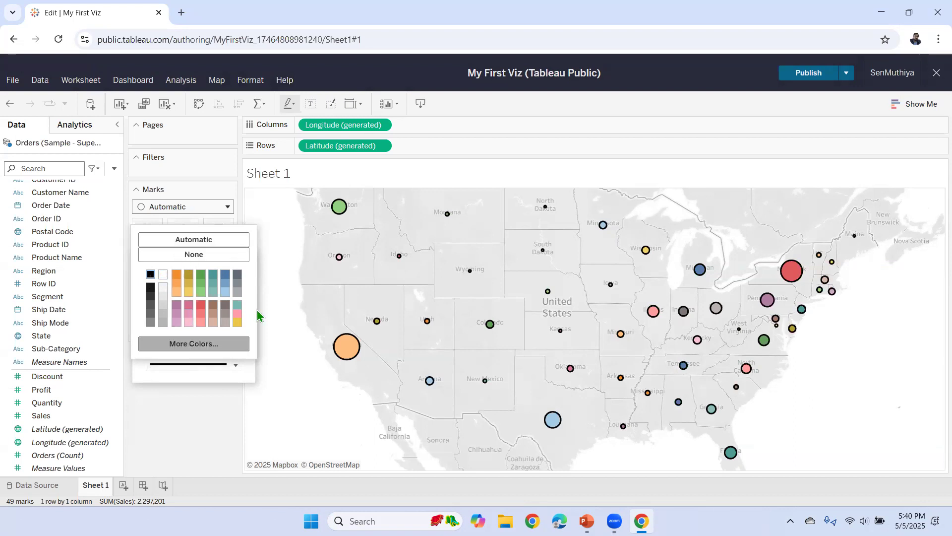
{"action": "left_click", "coordinate": [217, 256]}
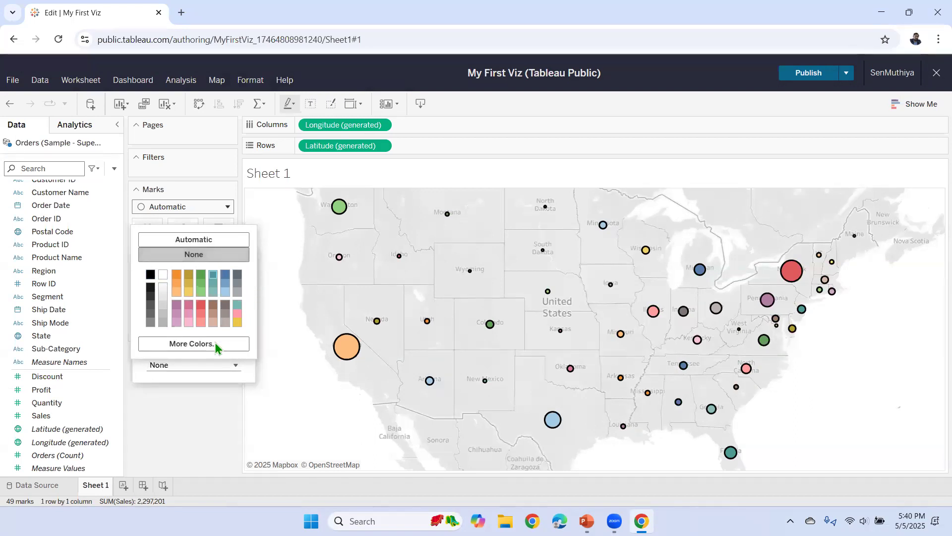
{"action": "left_click", "coordinate": [207, 418]}
{"action": "left_click", "coordinate": [278, 415]}
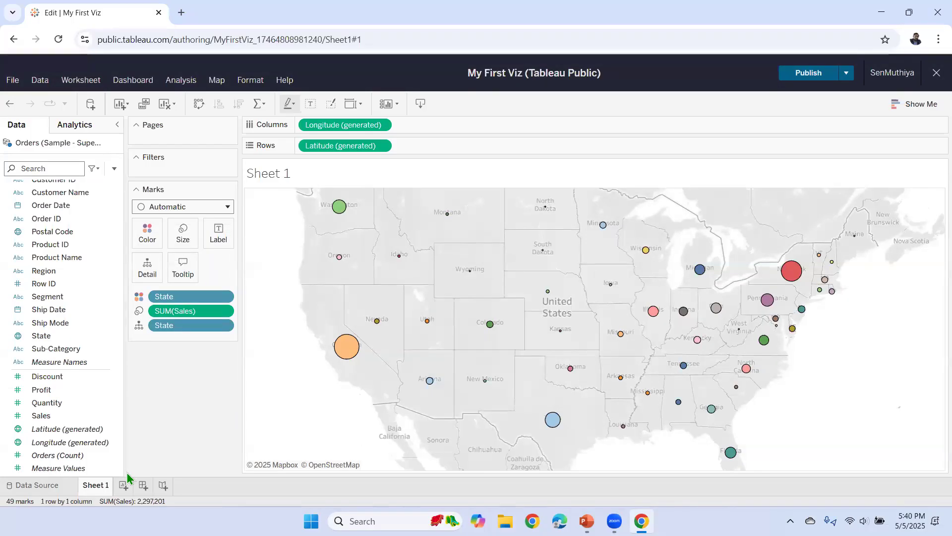
Rename the Sheet 1 worksheet as Sales by State
{"action": "double_click", "coordinate": [99, 486]}
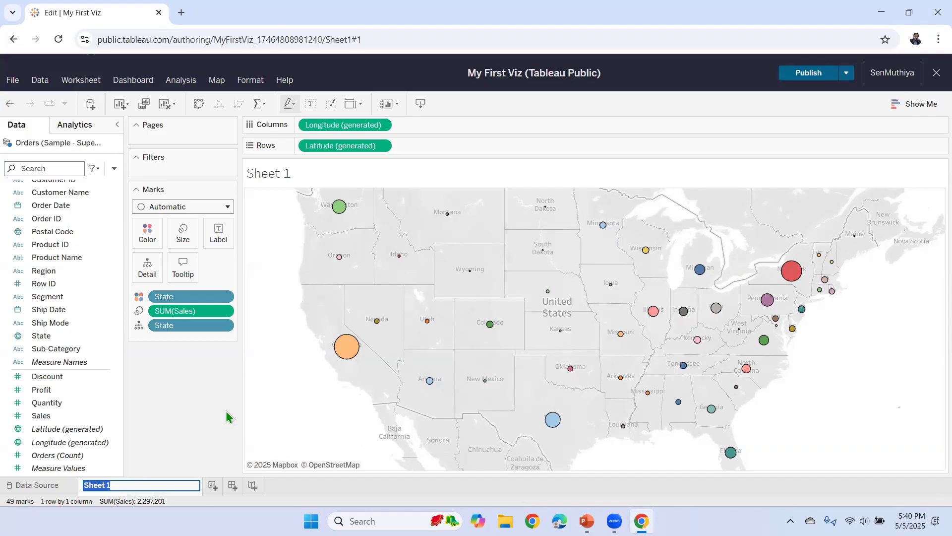
{"action": "type", "text": "Sales by State"}
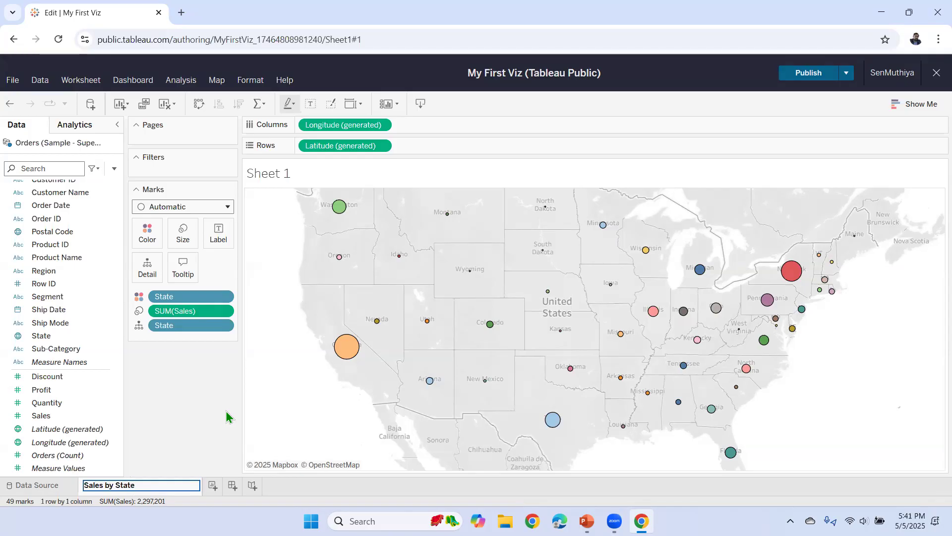
{"action": "key", "text": "Return"}
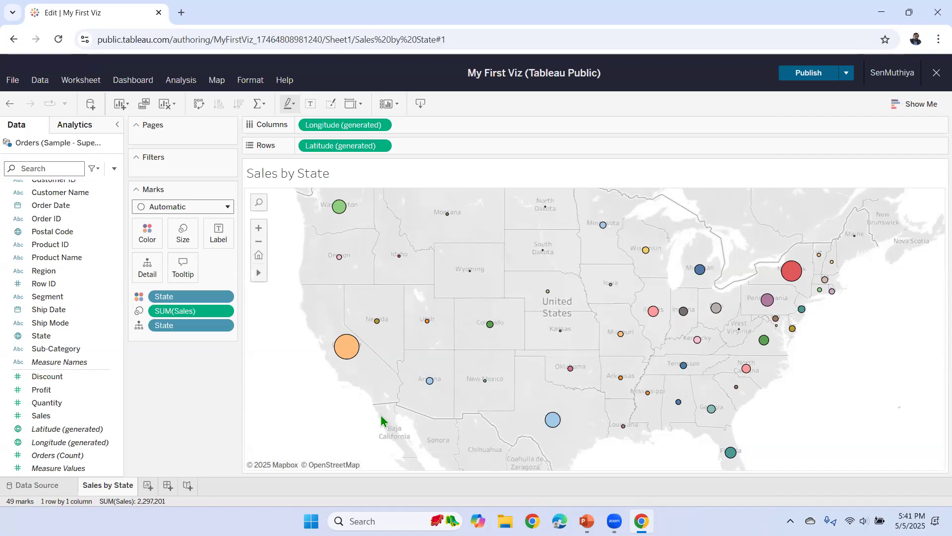
Format the worksheet title in the Tableau Bold font, make it bold, and center it
{"action": "mouse_move", "coordinate": [787, 287]}
{"action": "mouse_move", "coordinate": [552, 421]}
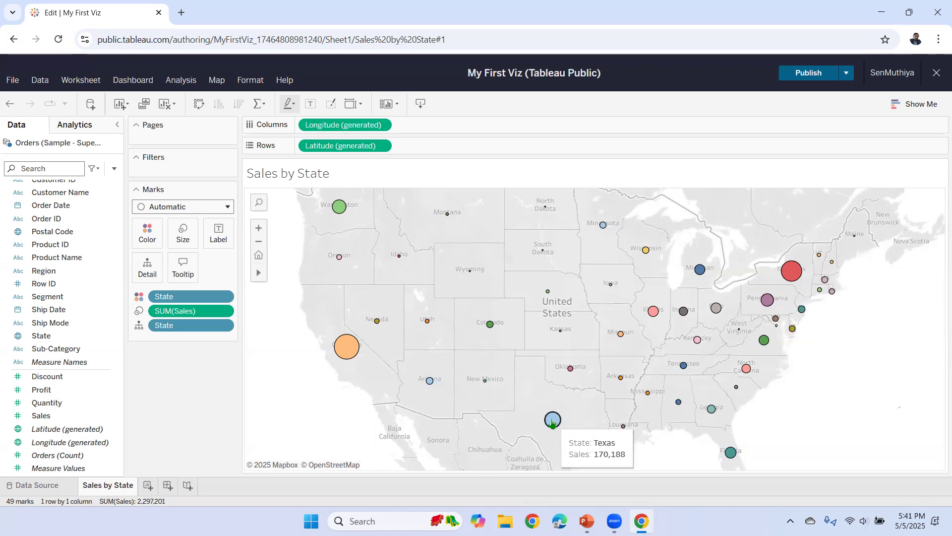
{"action": "mouse_move", "coordinate": [342, 214]}
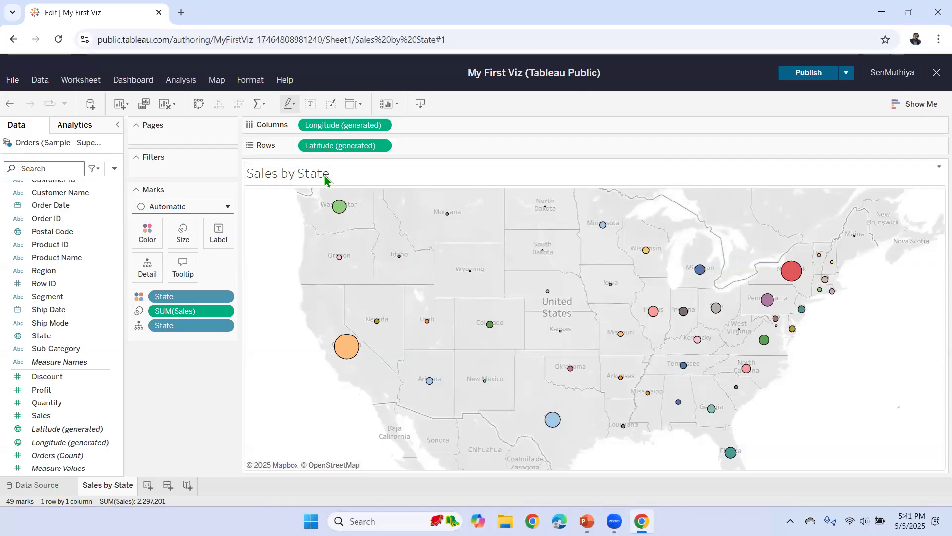
{"action": "double_click", "coordinate": [479, 172]}
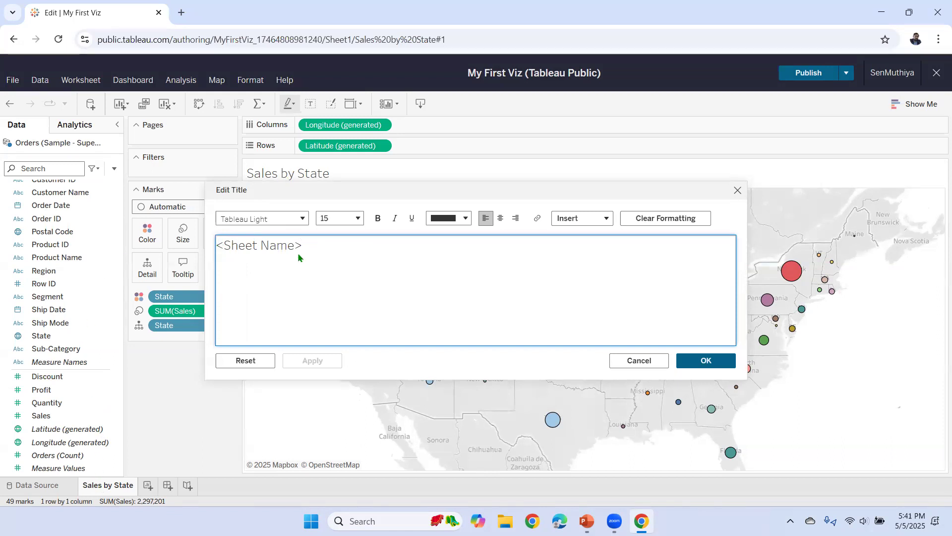
{"action": "left_click_drag", "start_coordinate": [308, 244], "coordinate": [215, 243]}
{"action": "left_click", "coordinate": [278, 219]}
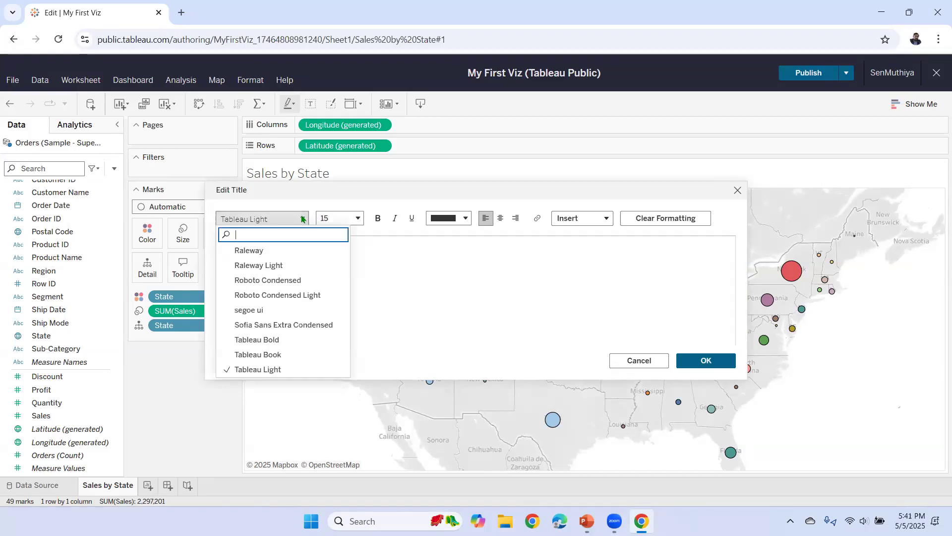
{"action": "left_click", "coordinate": [273, 340]}
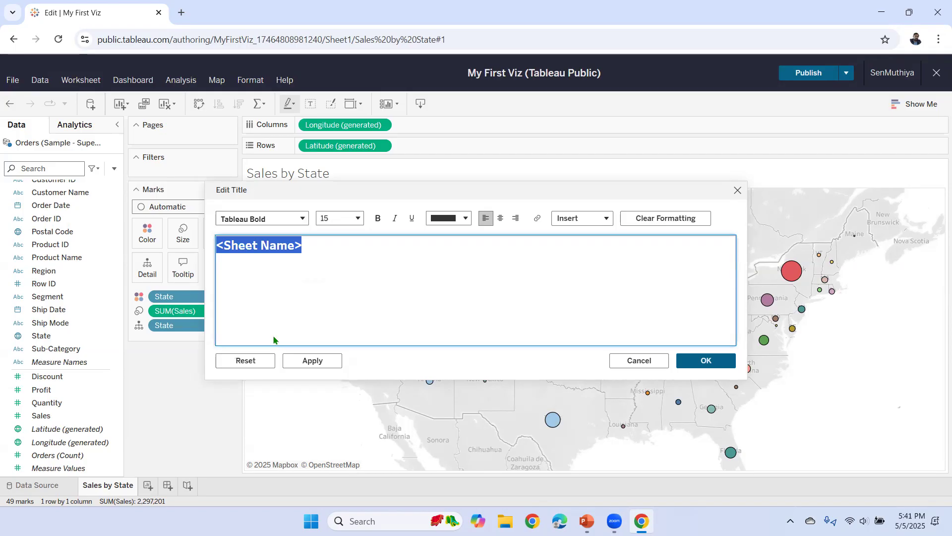
{"action": "left_click", "coordinate": [377, 222]}
{"action": "left_click", "coordinate": [501, 220]}
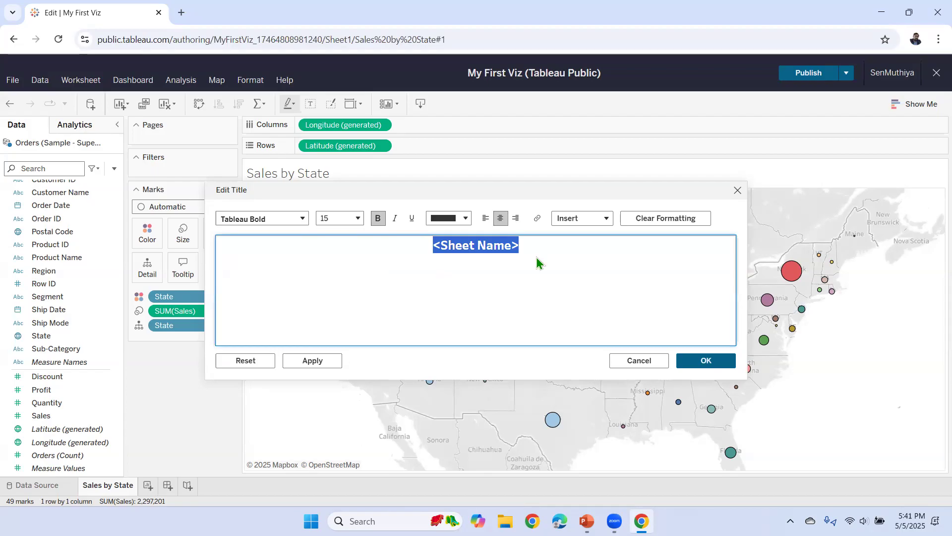
{"action": "left_click", "coordinate": [706, 363]}
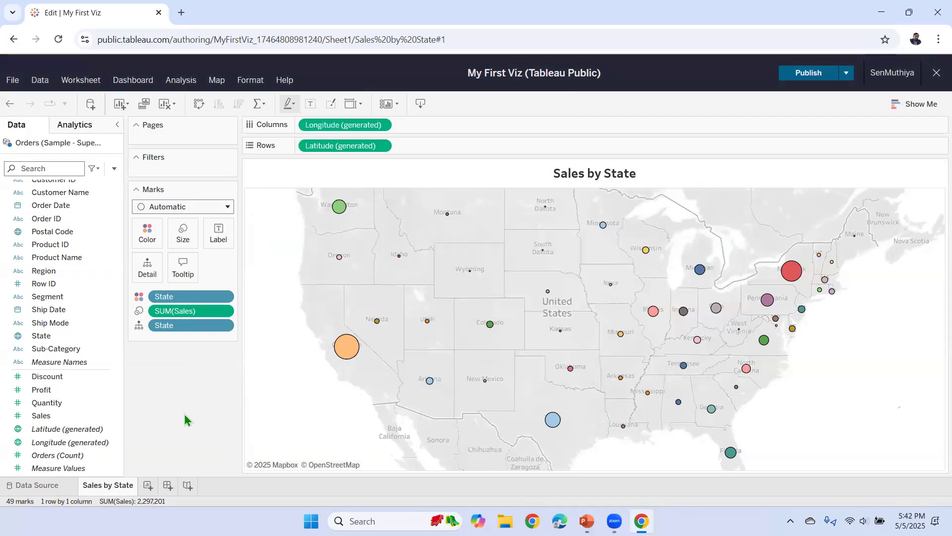
Publish the My First Viz workbook and close the authoring view
{"action": "left_click", "coordinate": [806, 78]}
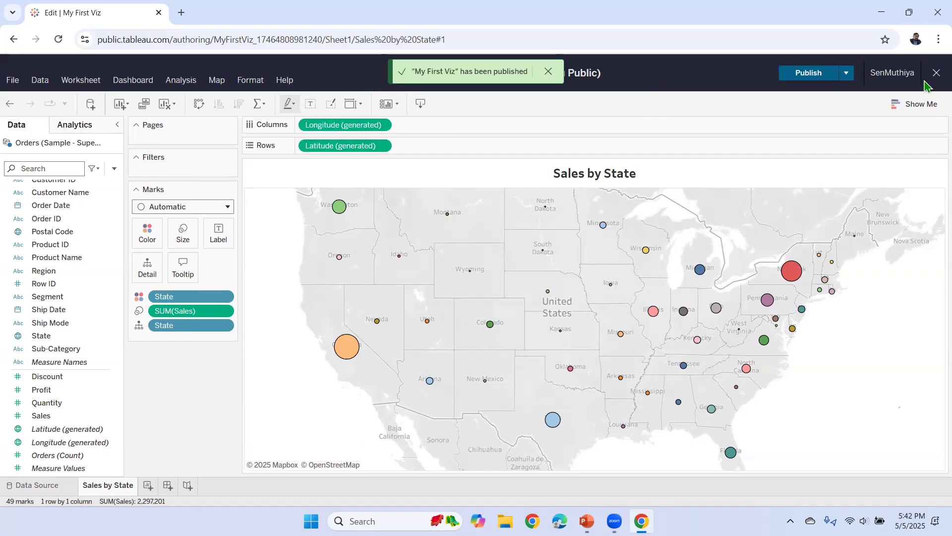
{"action": "left_click", "coordinate": [935, 74]}
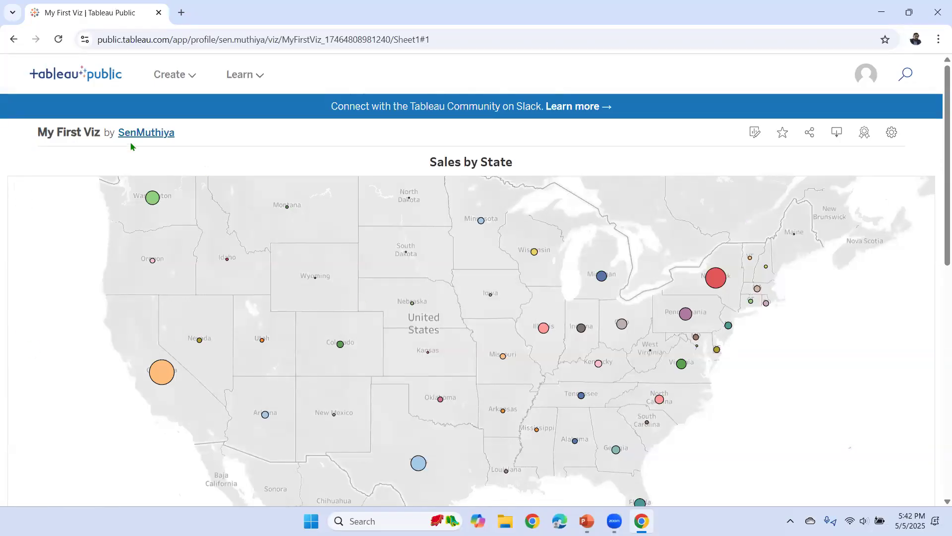
Go to the author's profile and open My First Viz from the published vizzes
{"action": "mouse_move", "coordinate": [139, 137]}
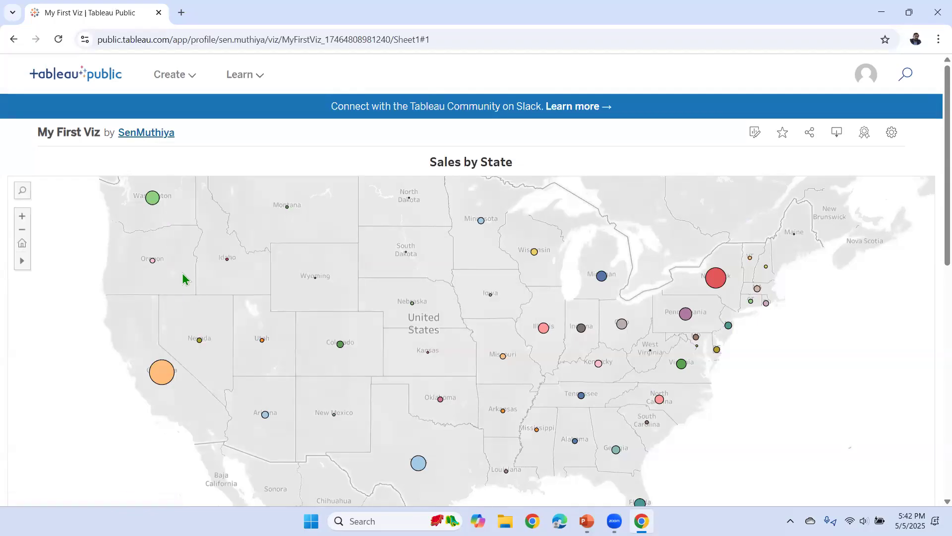
{"action": "left_click", "coordinate": [148, 139]}
{"action": "scroll", "coordinate": [43, 341], "scroll_direction": "down", "scroll_amount": 3}
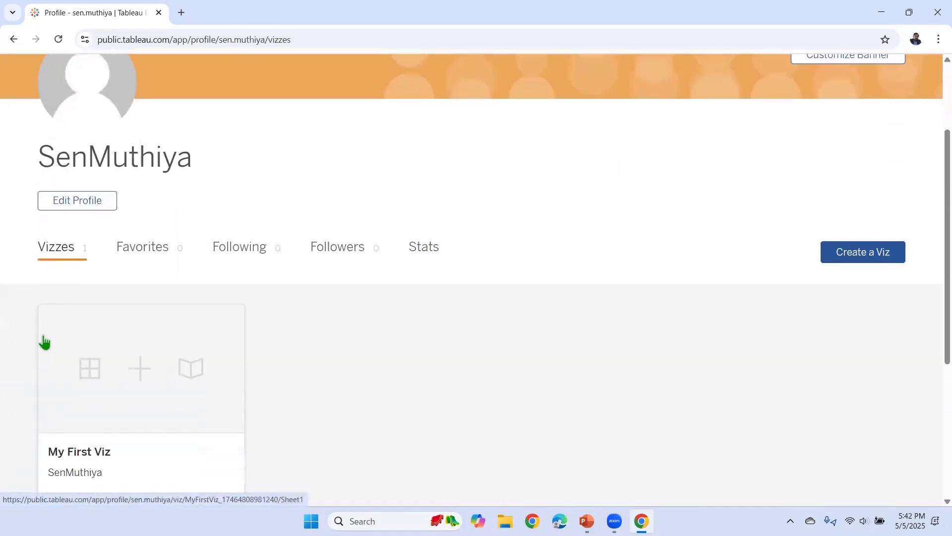
{"action": "scroll", "coordinate": [82, 367], "scroll_direction": "down", "scroll_amount": 2}
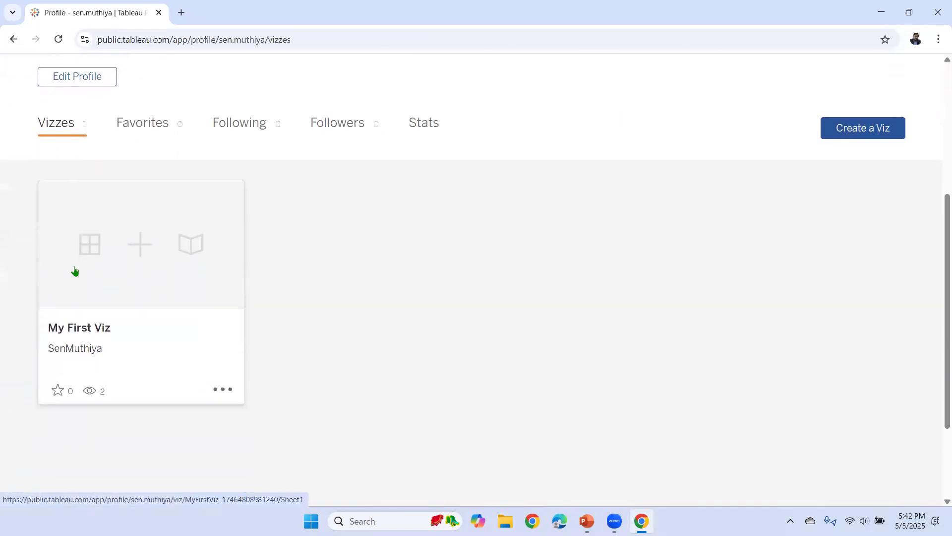
{"action": "left_click", "coordinate": [89, 331]}
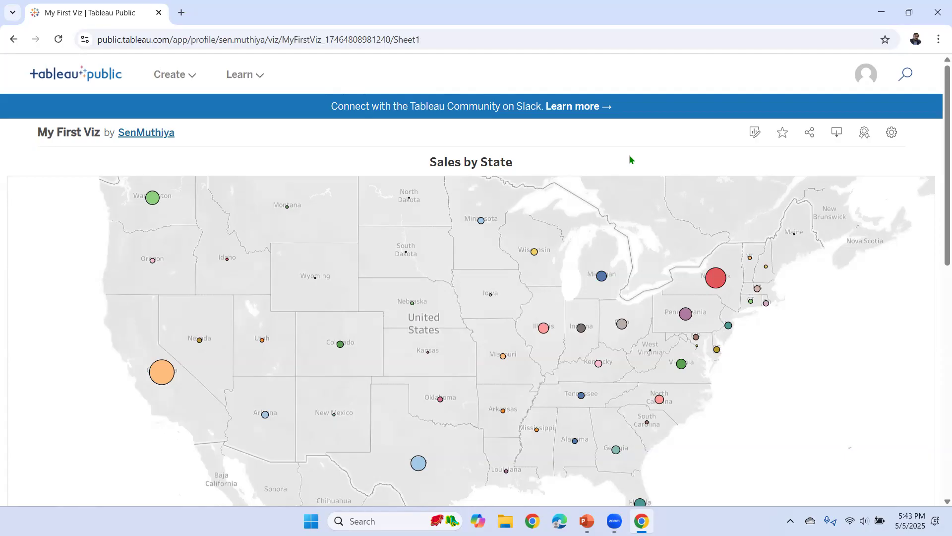
Review the sharing options for My First Viz, copy its link, and close the sharing dialog
{"action": "left_click", "coordinate": [811, 132]}
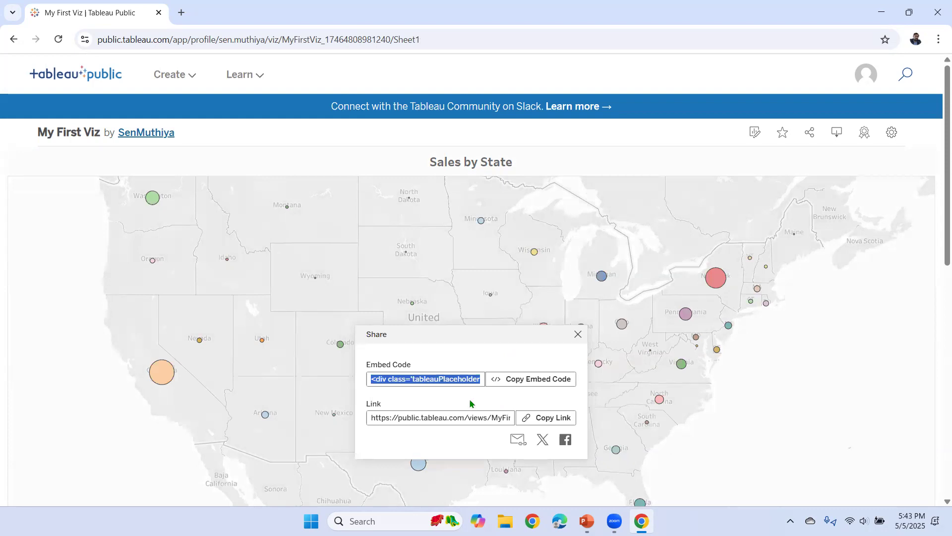
{"action": "left_click", "coordinate": [443, 377]}
{"action": "left_click_drag", "start_coordinate": [442, 377], "coordinate": [353, 379]}
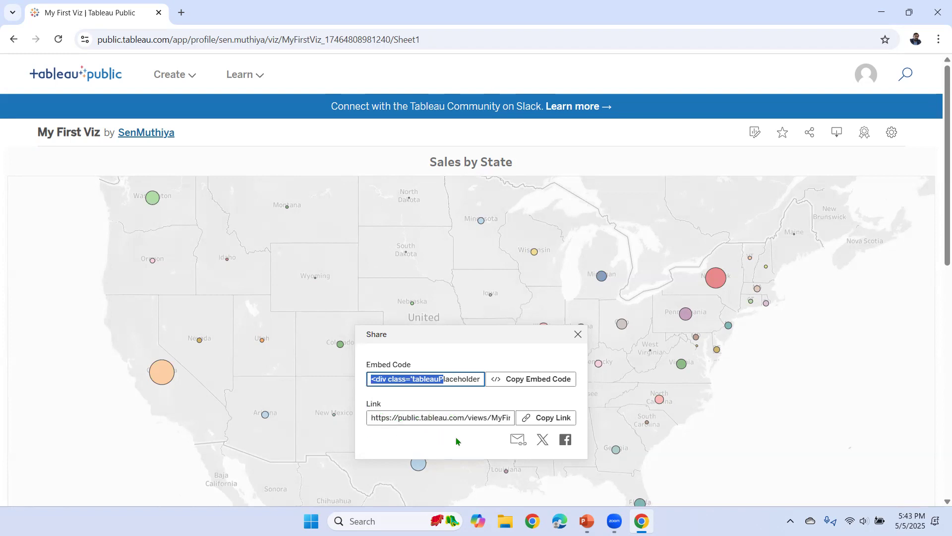
{"action": "left_click", "coordinate": [543, 441]}
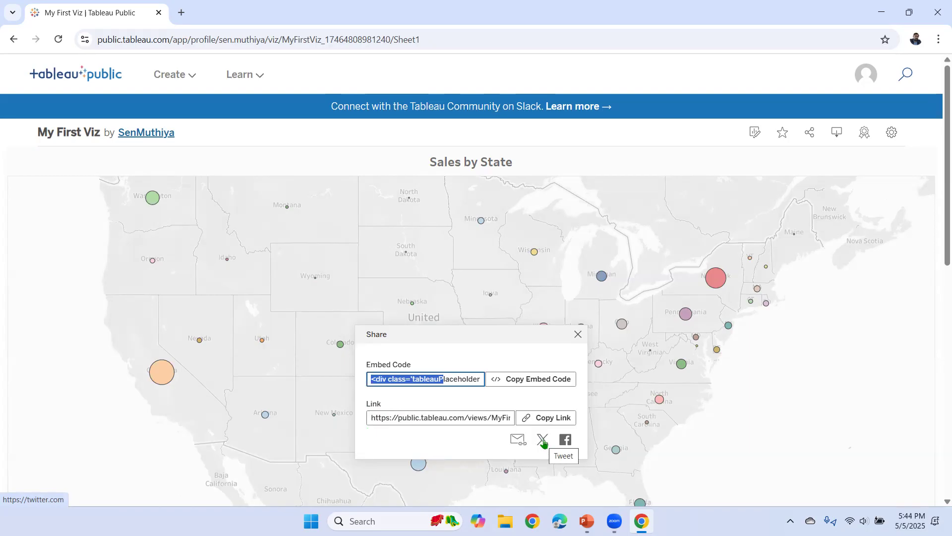
{"action": "left_click", "coordinate": [543, 441]}
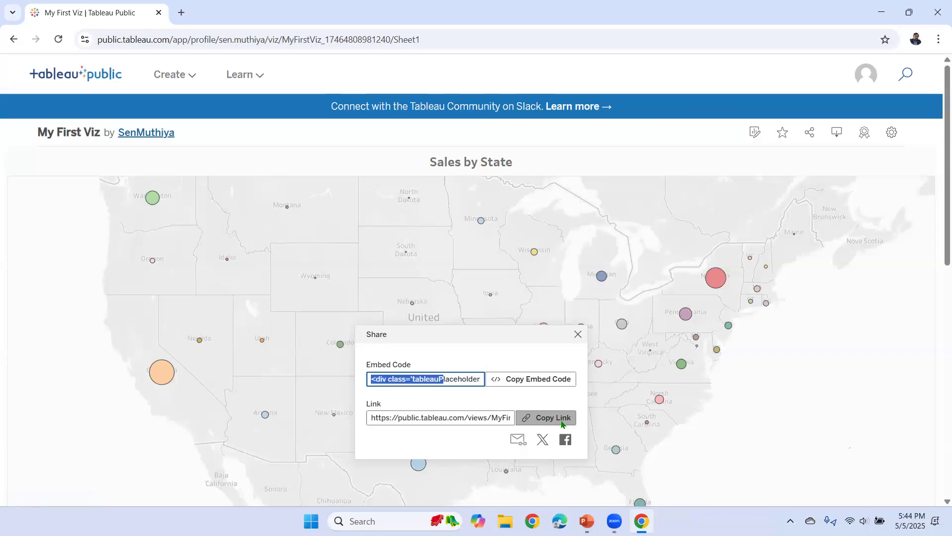
{"action": "left_click", "coordinate": [553, 420]}
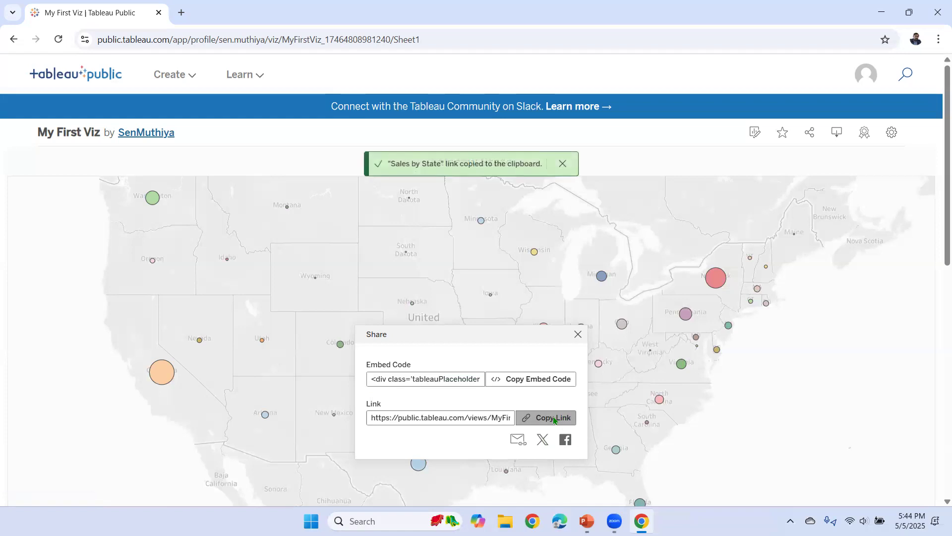
{"action": "left_click", "coordinate": [577, 334]}
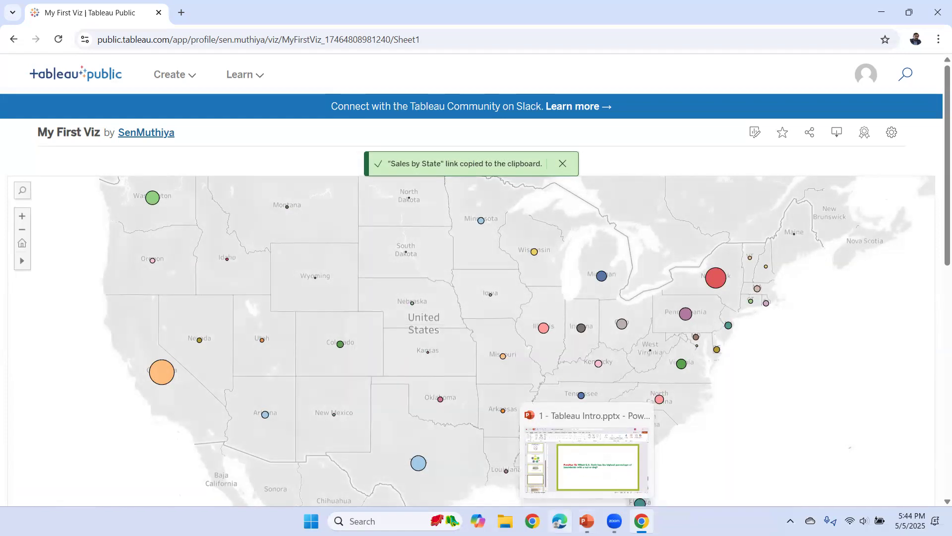
Open a Microsoft Edge InPrivate window and load the copied viz link in it
{"action": "right_click", "coordinate": [559, 520]}
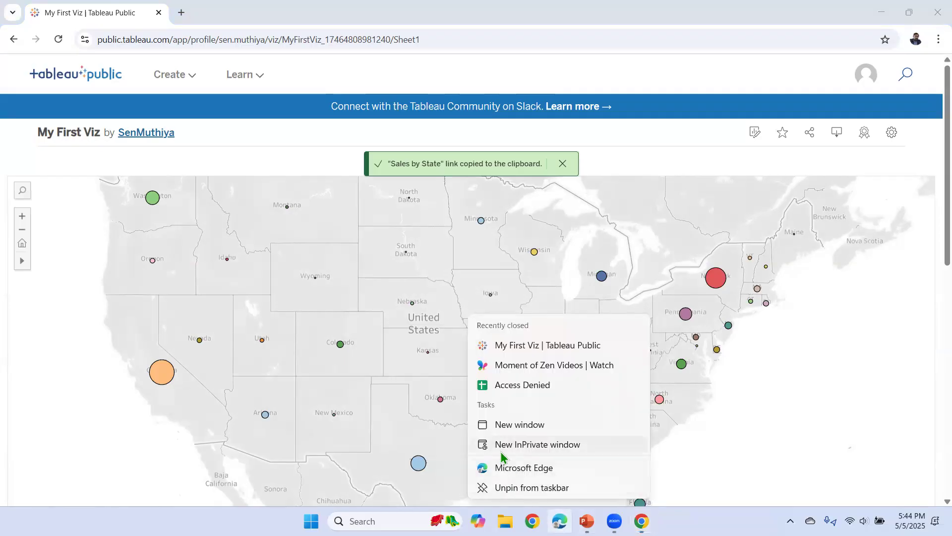
{"action": "left_click", "coordinate": [533, 444]}
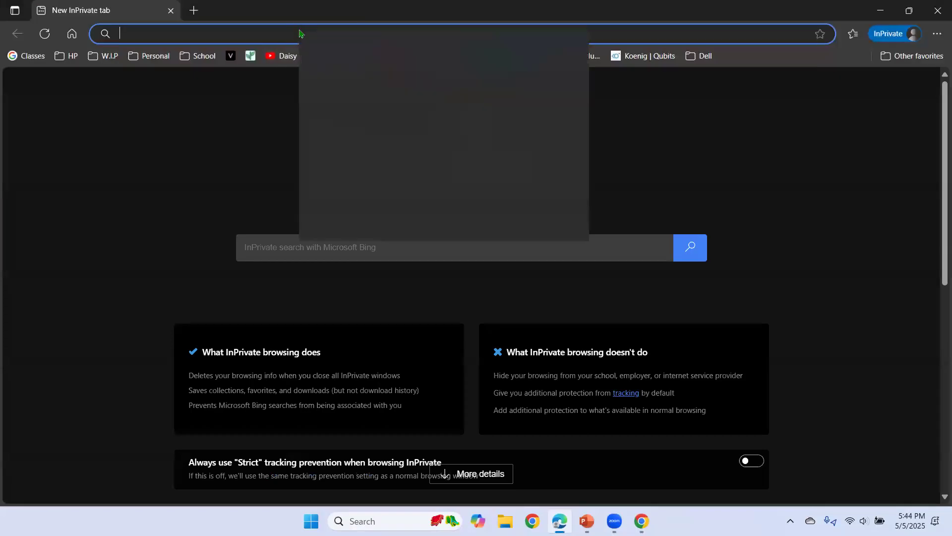
{"action": "right_click", "coordinate": [300, 34]}
{"action": "left_click", "coordinate": [431, 186]}
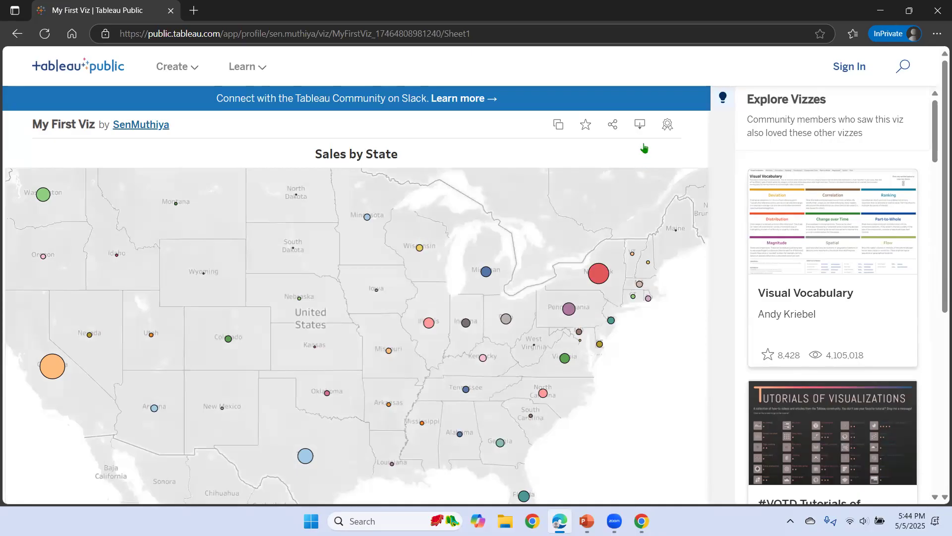
Review the file formats offered for downloading the viz, dismiss them without downloading, and return to Chrome
{"action": "left_click", "coordinate": [640, 125]}
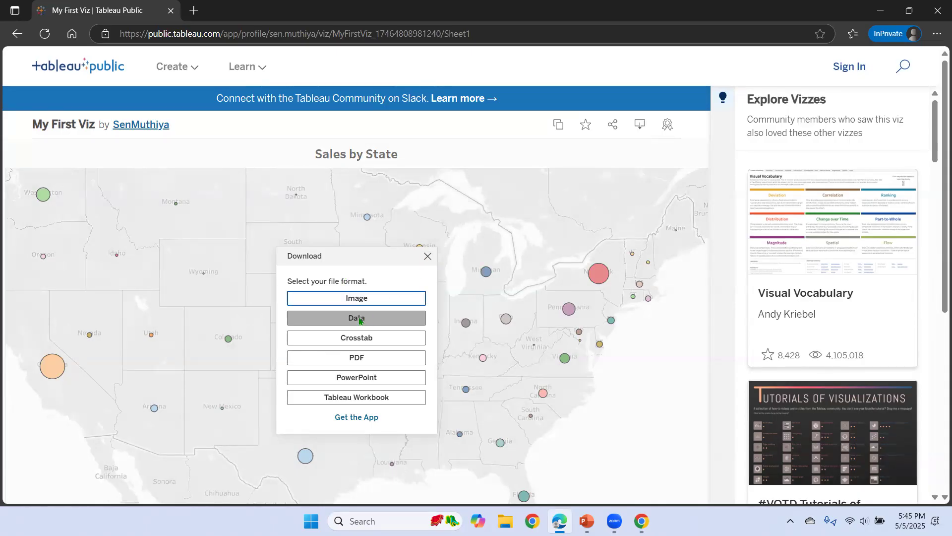
{"action": "left_click", "coordinate": [427, 256]}
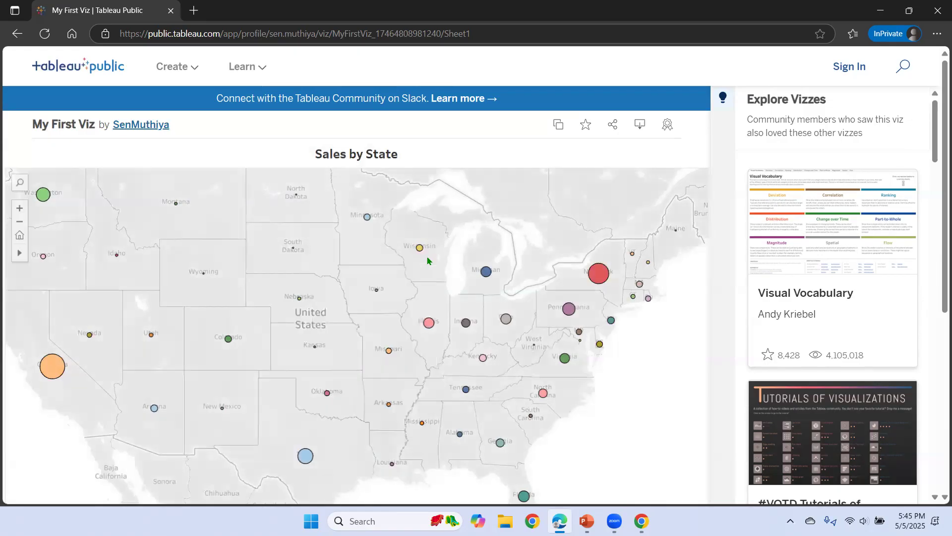
{"action": "mouse_move", "coordinate": [201, 52]}
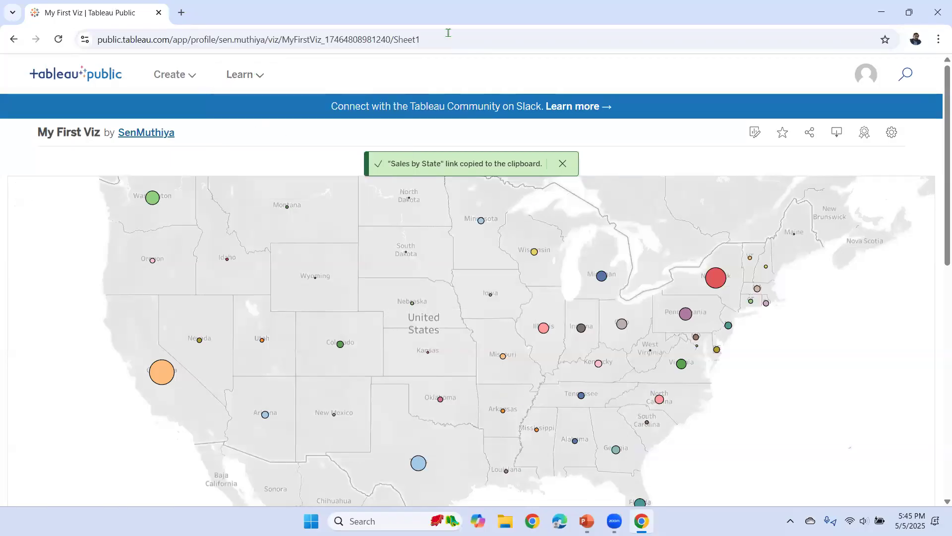
{"action": "left_click", "coordinate": [374, 85]}
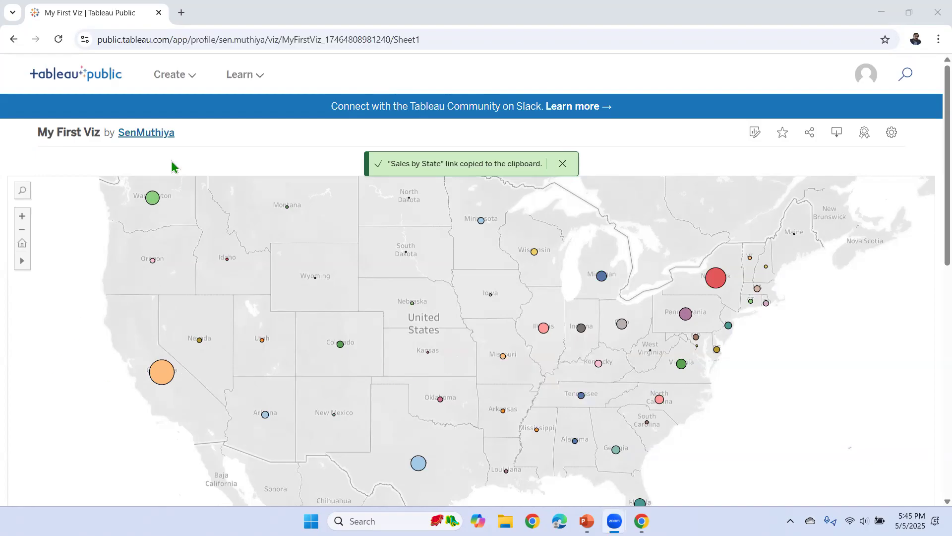
Return to the author's profile and create a new viz from there
{"action": "left_click", "coordinate": [159, 133]}
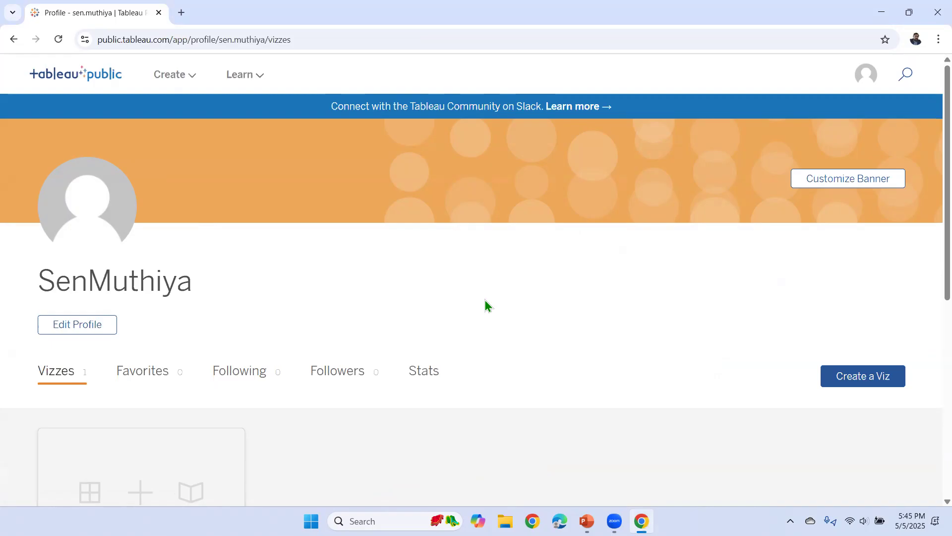
{"action": "scroll", "coordinate": [496, 319], "scroll_direction": "down", "scroll_amount": 1}
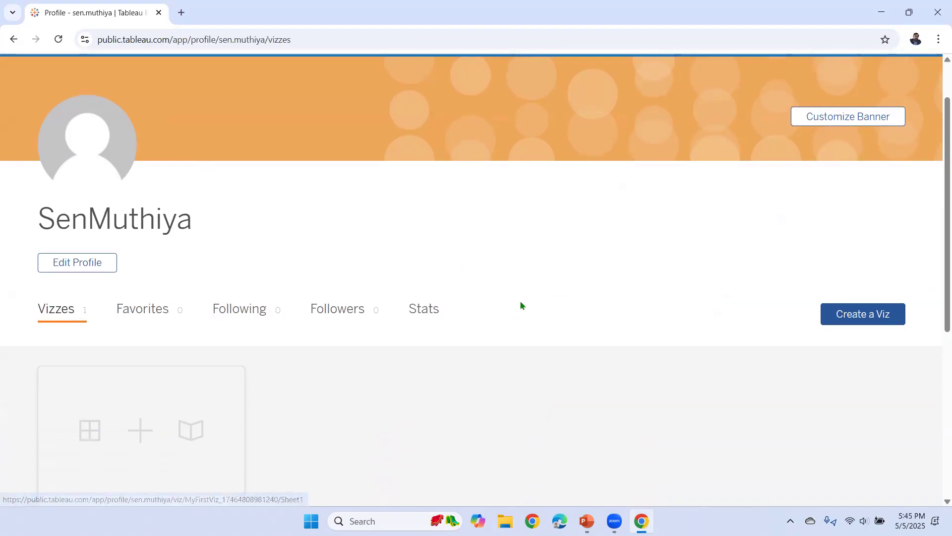
{"action": "scroll", "coordinate": [565, 283], "scroll_direction": "down", "scroll_amount": 1}
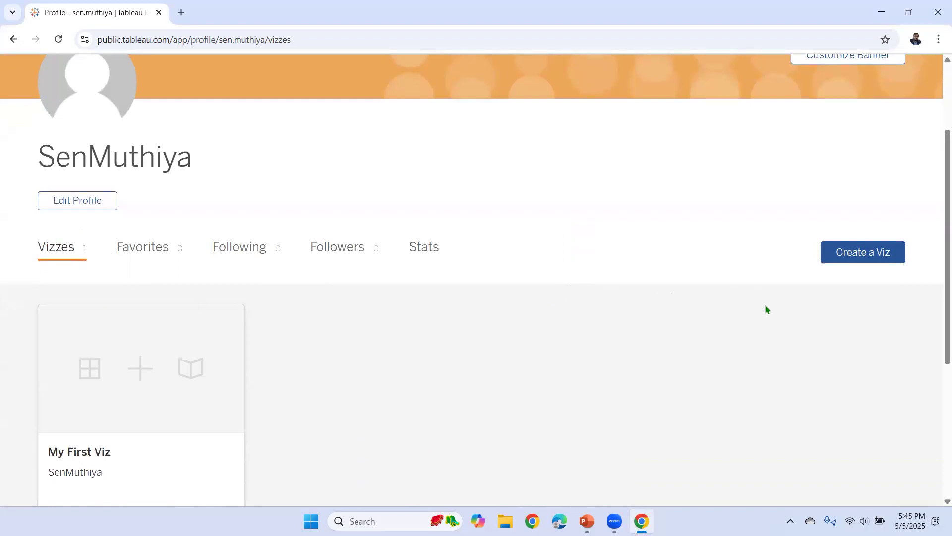
{"action": "left_click", "coordinate": [861, 252]}
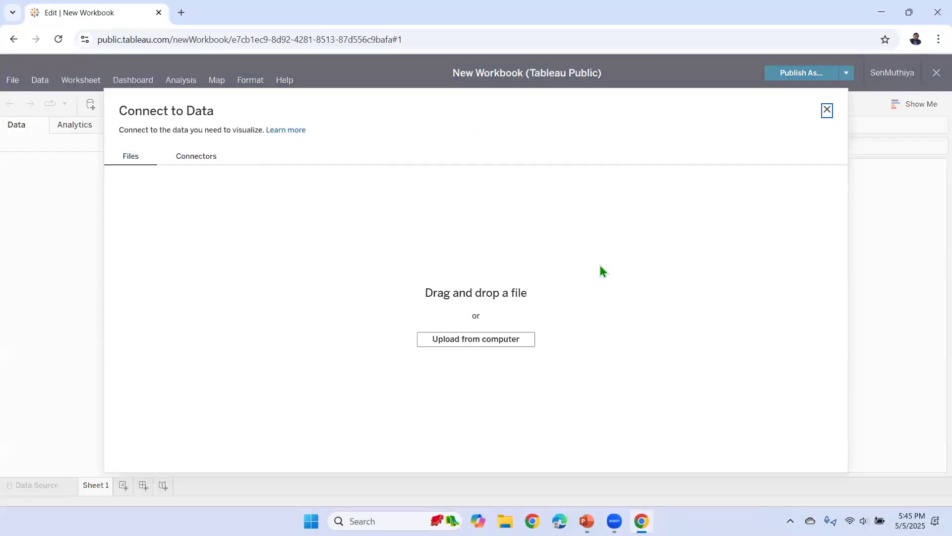
Upload catsvdogs.xlsx from the Downloads folder as the new workbook's data source
{"action": "left_click", "coordinate": [465, 341]}
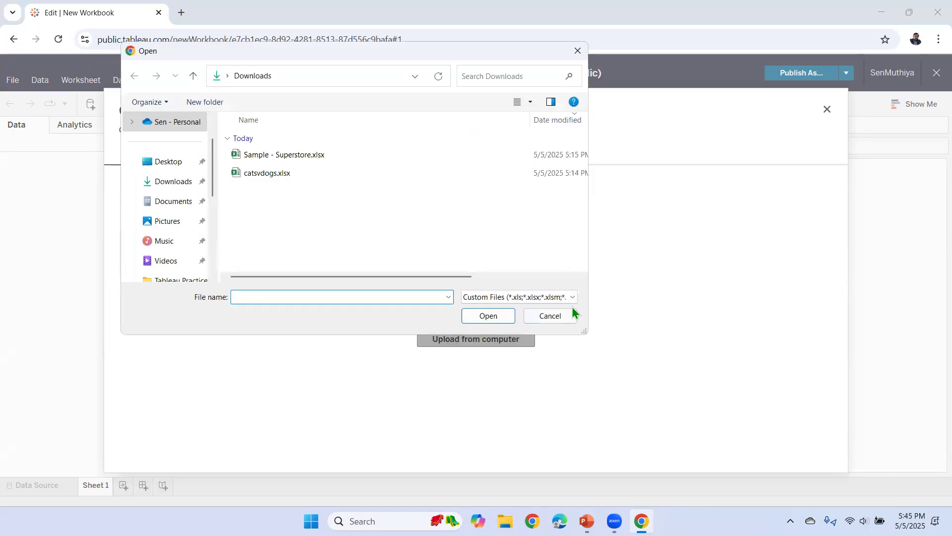
{"action": "left_click", "coordinate": [267, 173]}
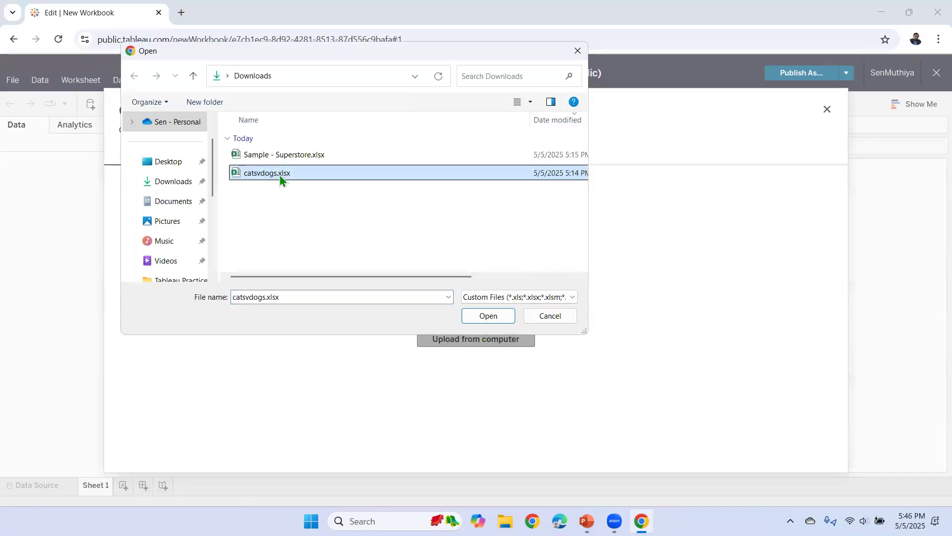
{"action": "left_click", "coordinate": [481, 320]}
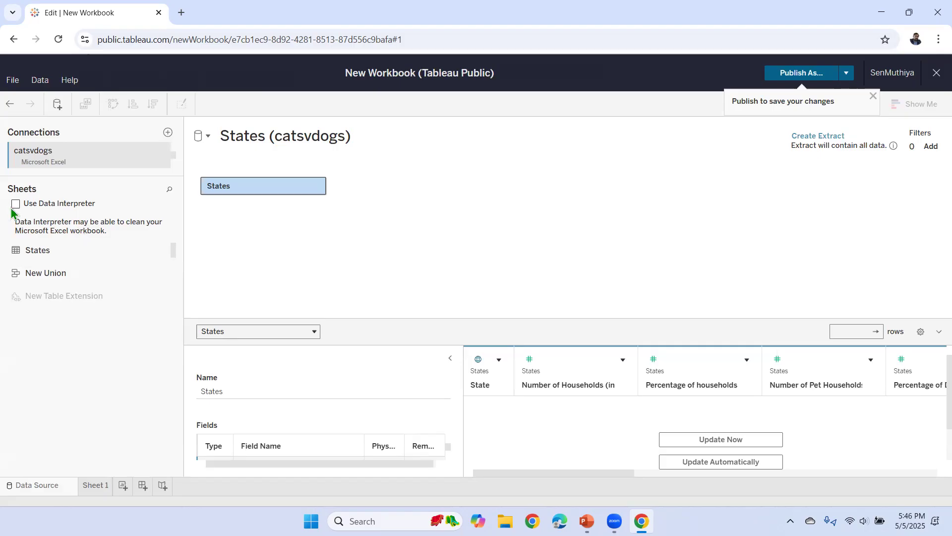
Clean the catsvdogs data with Data Interpreter and set the States data preview to update automatically
{"action": "left_click", "coordinate": [27, 205]}
{"action": "left_click", "coordinate": [16, 204]}
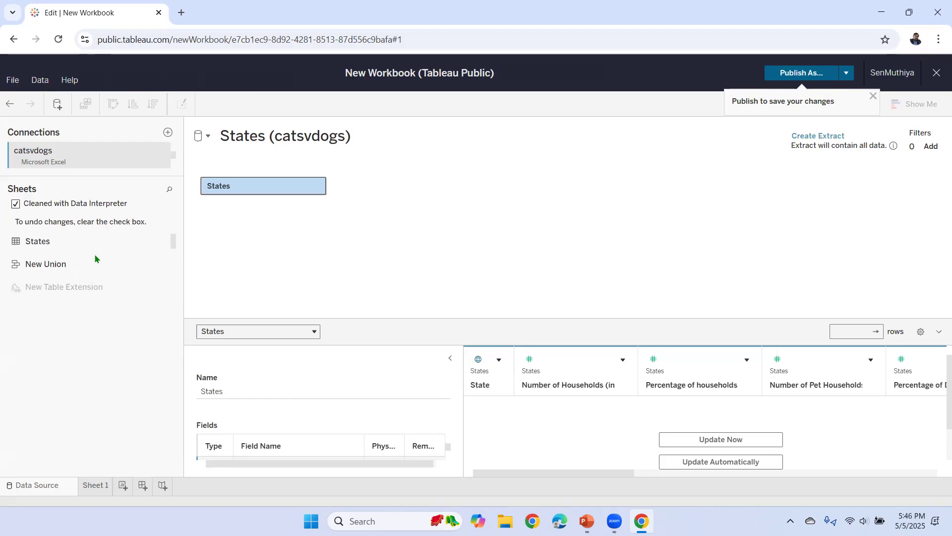
{"action": "left_click", "coordinate": [714, 462]}
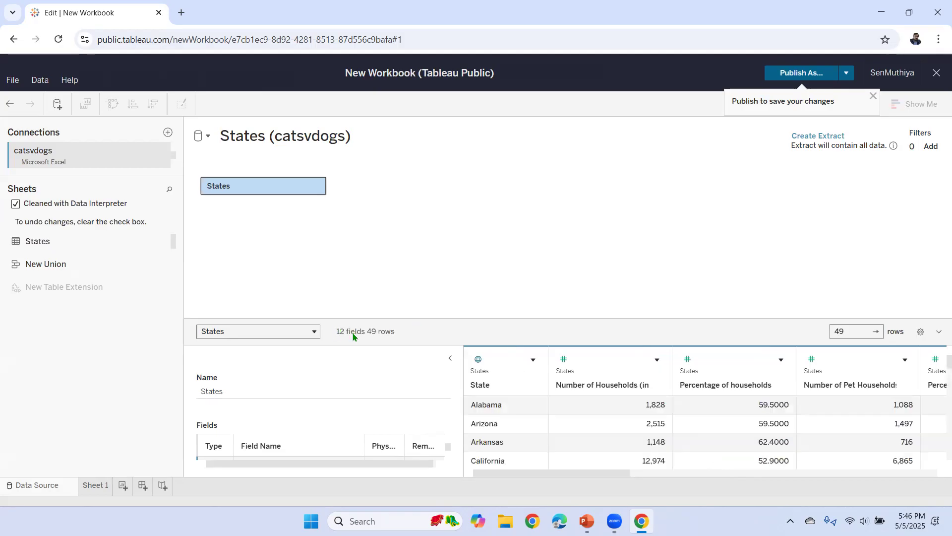
Review the data type and geographic role options for Number of Households, leave them as they are, and open Sheet 1
{"action": "left_click", "coordinate": [450, 358]}
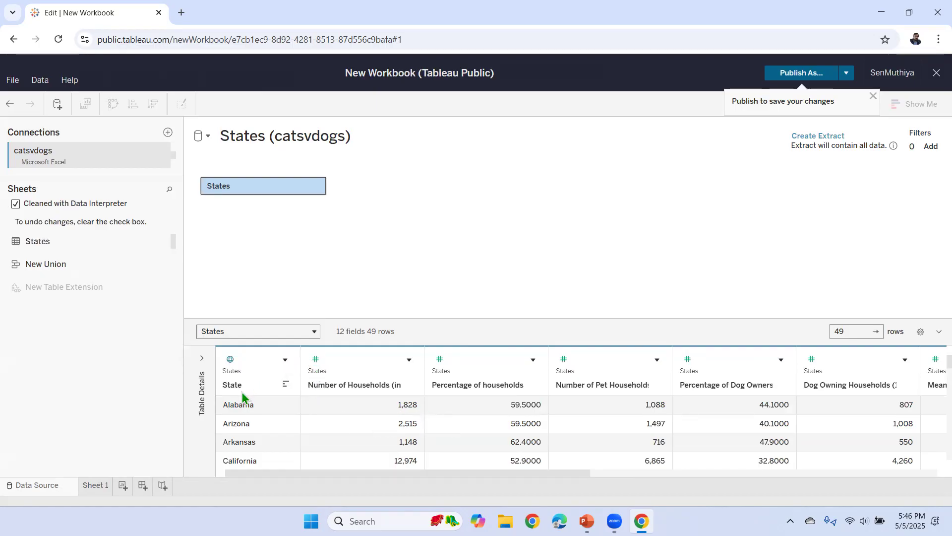
{"action": "left_click", "coordinate": [316, 358]}
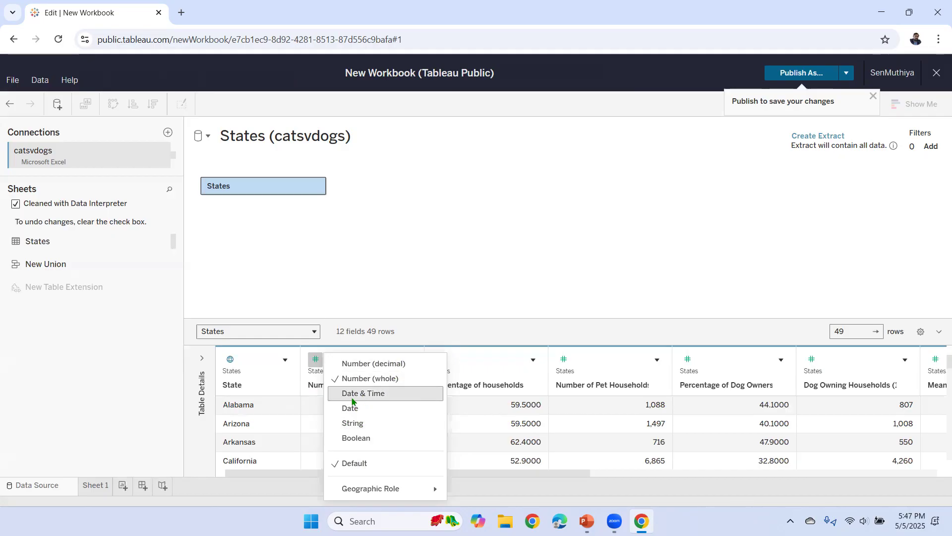
{"action": "mouse_move", "coordinate": [436, 486]}
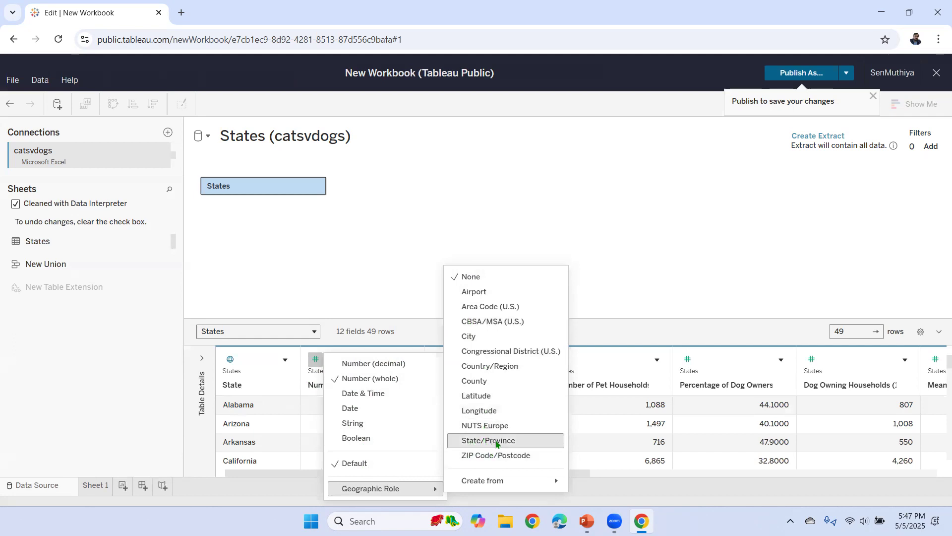
{"action": "left_click", "coordinate": [117, 374]}
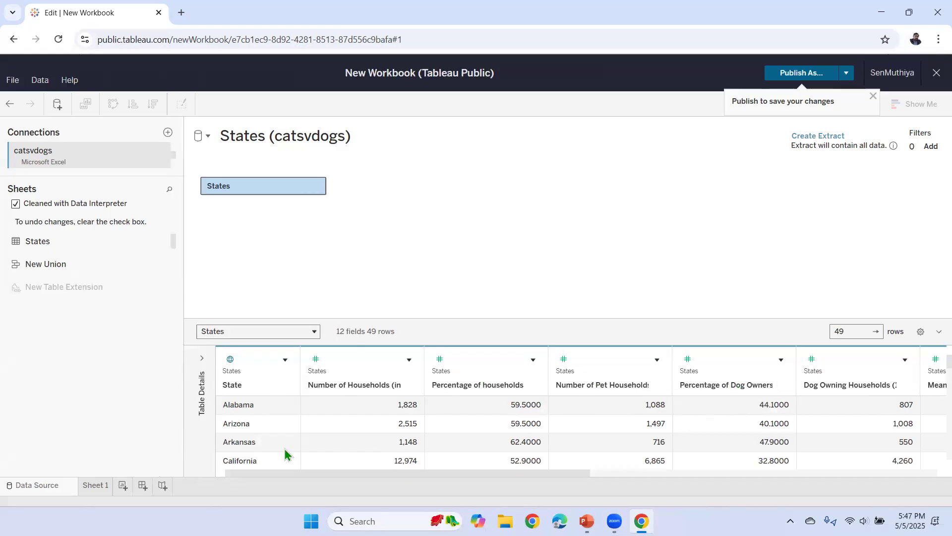
{"action": "left_click", "coordinate": [95, 485]}
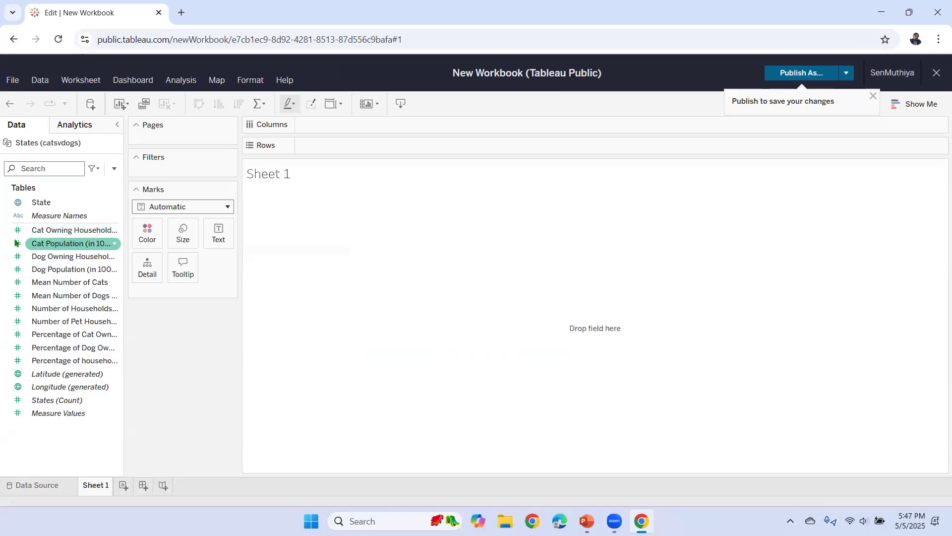
Try adding State to the empty sheet as an automatic map, and undo it
{"action": "left_click", "coordinate": [25, 204]}
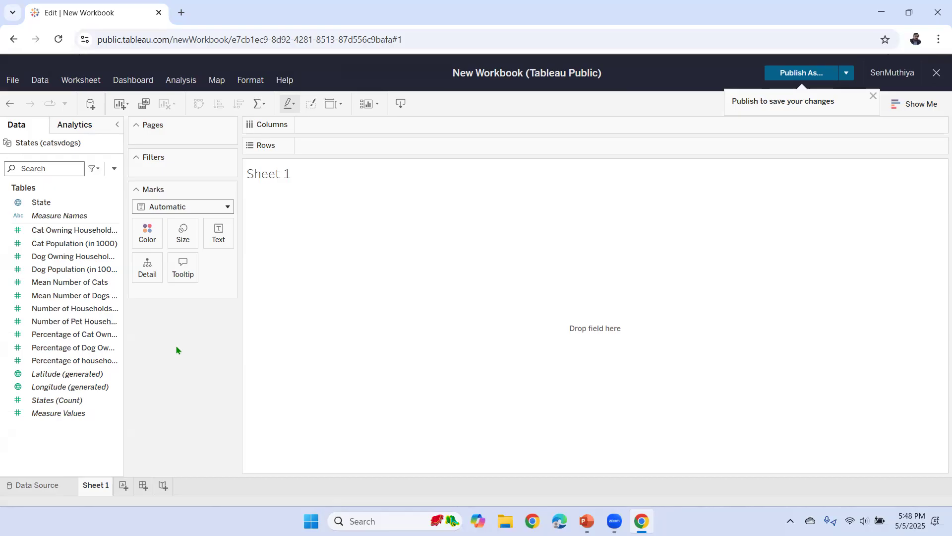
{"action": "double_click", "coordinate": [41, 202]}
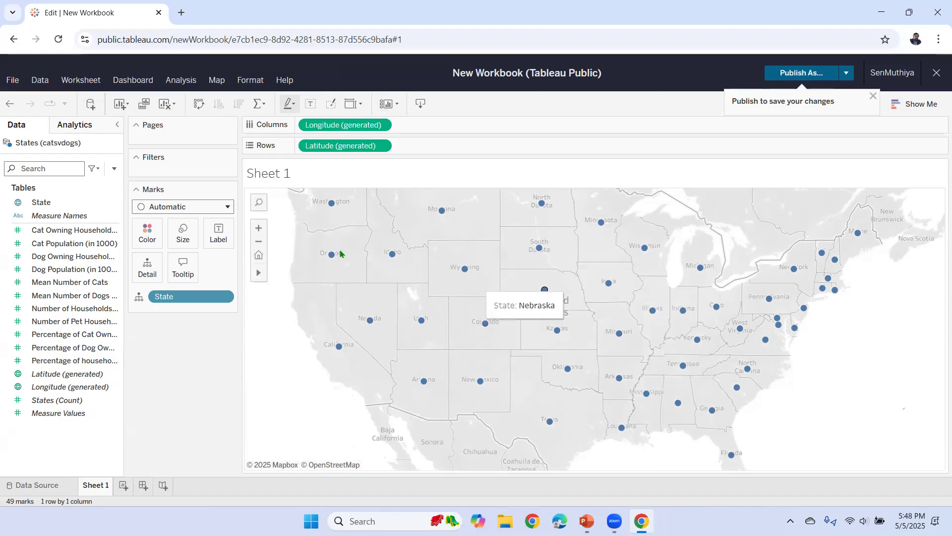
{"action": "left_click", "coordinate": [9, 104]}
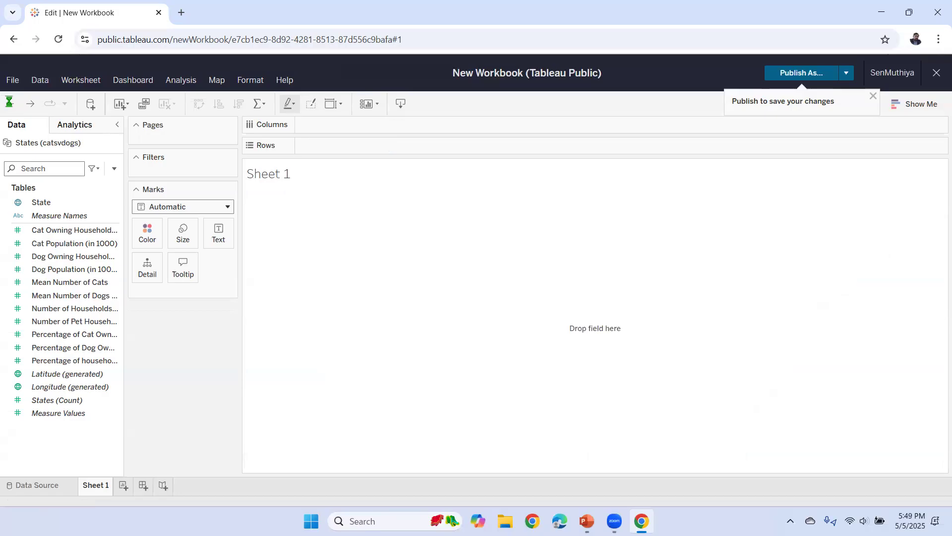
Try placing State directly on the sheet's canvas, and clear the sheet
{"action": "left_click", "coordinate": [37, 201]}
{"action": "left_click", "coordinate": [39, 201]}
{"action": "left_click_drag", "start_coordinate": [38, 201], "coordinate": [475, 294]}
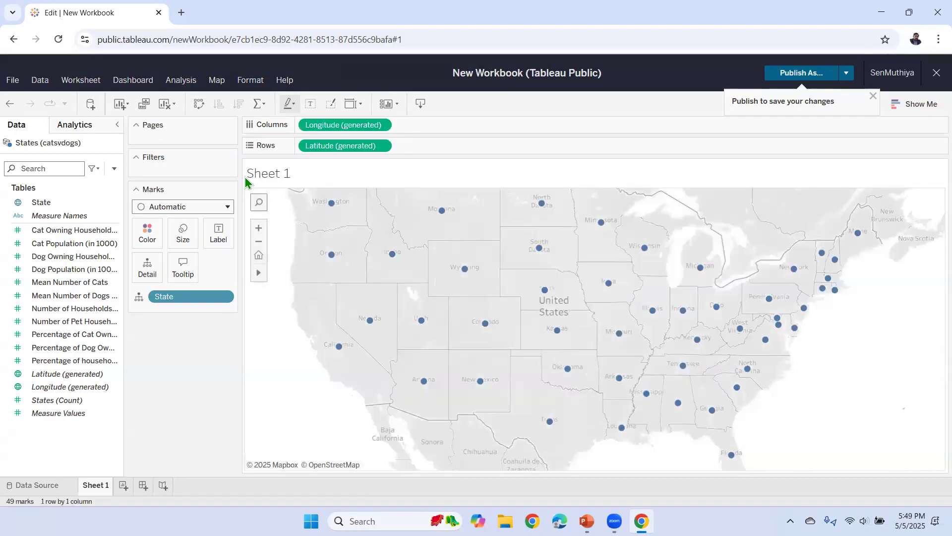
{"action": "left_click", "coordinate": [170, 103]}
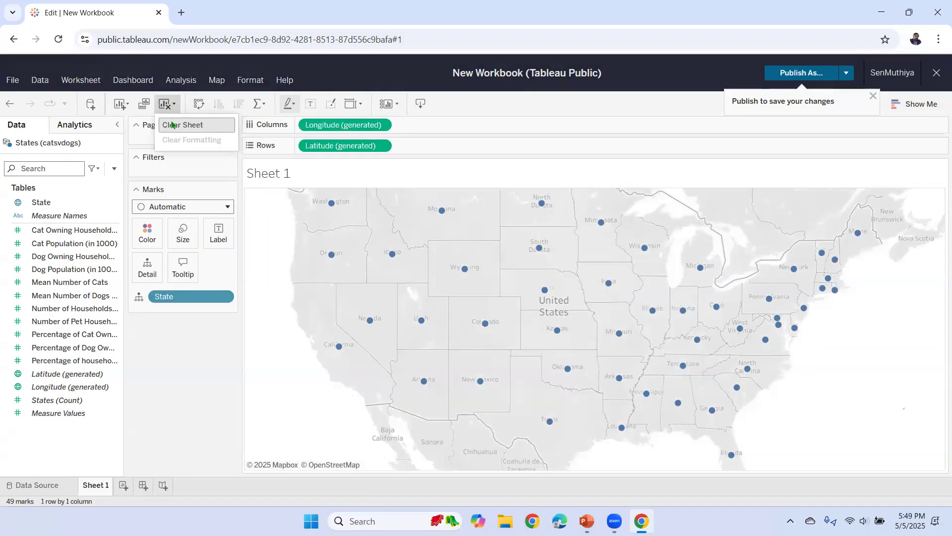
{"action": "left_click", "coordinate": [183, 125]}
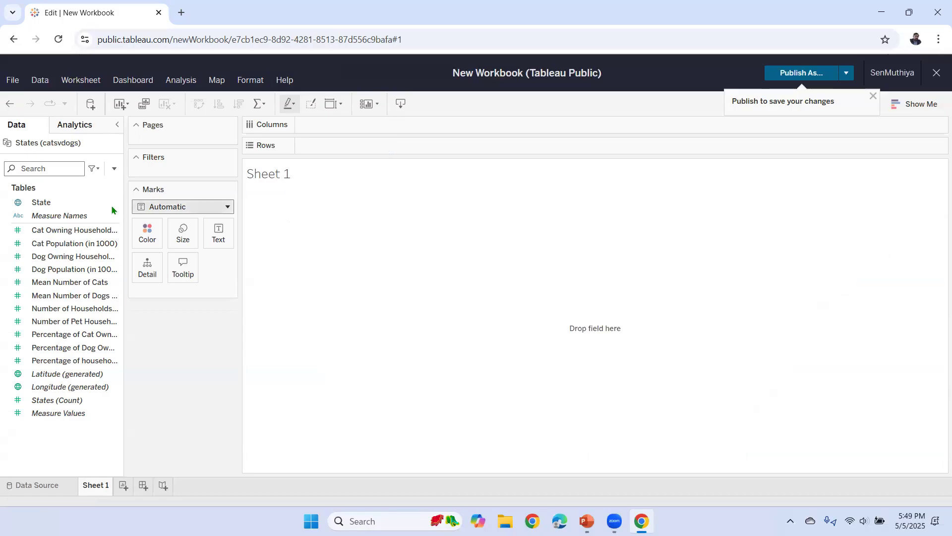
Place State on Rows and widen the data pane enough to show the full field names
{"action": "left_click", "coordinate": [47, 203]}
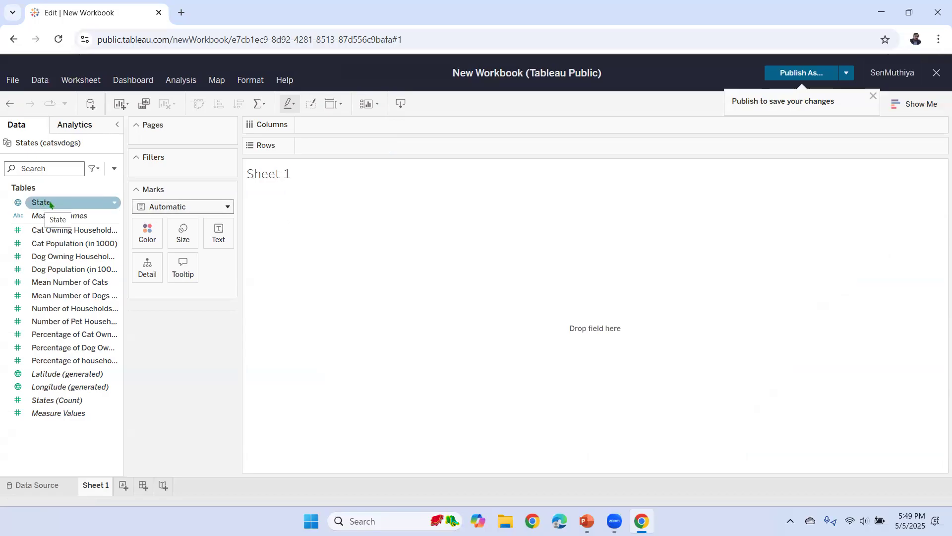
{"action": "left_click_drag", "start_coordinate": [49, 203], "coordinate": [334, 146]}
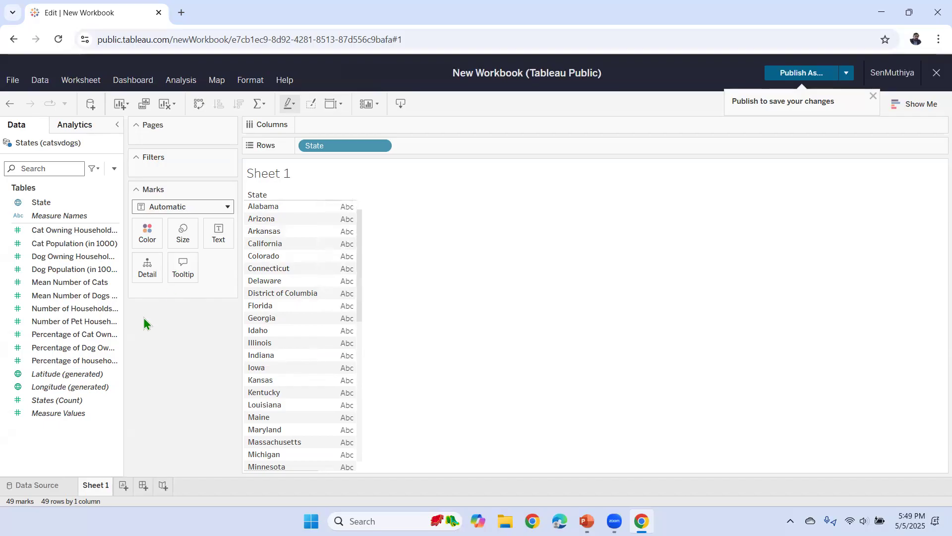
{"action": "left_click", "coordinate": [21, 231]}
{"action": "left_click_drag", "start_coordinate": [123, 320], "coordinate": [185, 319]}
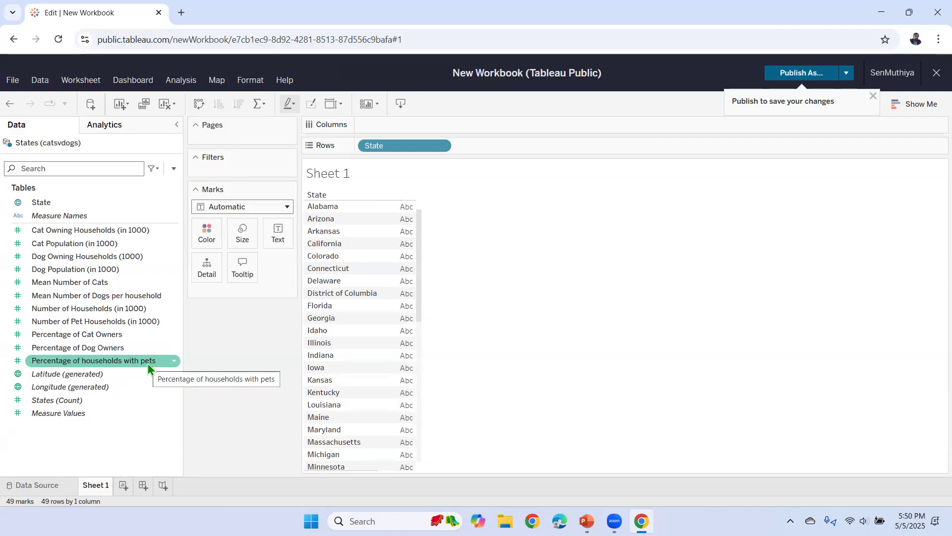
Switch to the Tableau Intro.pptx presentation in PowerPoint, read the Practice 1b question, and return to the workbook in Chrome
{"action": "mouse_move", "coordinate": [586, 521]}
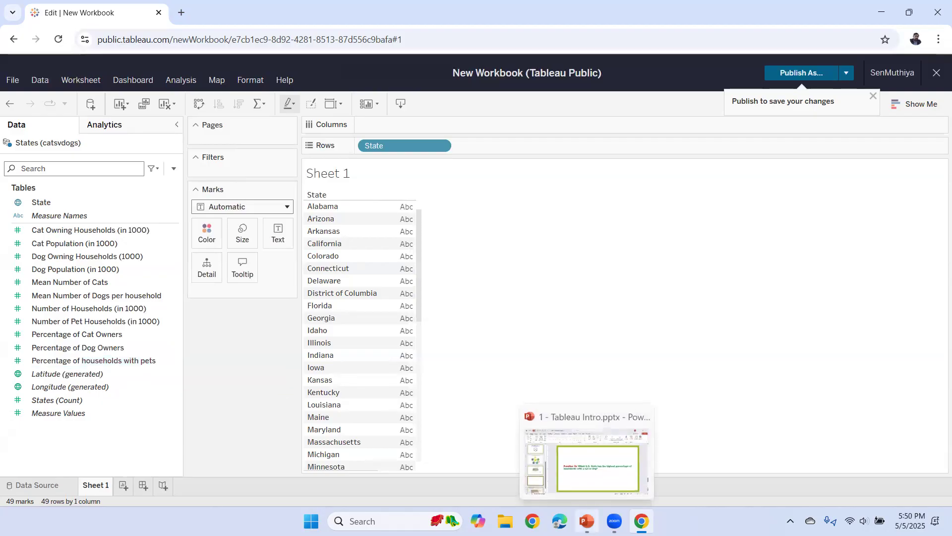
{"action": "left_click", "coordinate": [570, 459]}
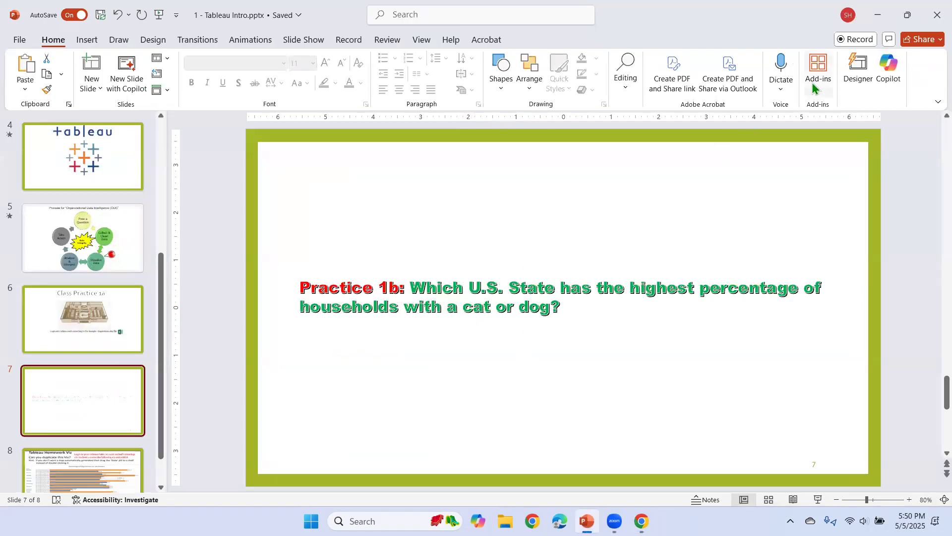
{"action": "left_click", "coordinate": [877, 14]}
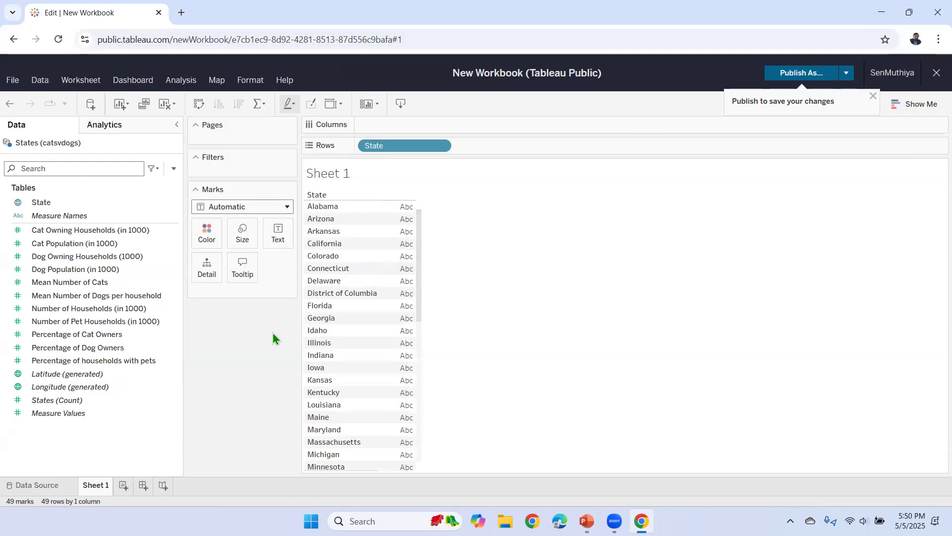
Add Percentage of households with pets to Columns and show mark labels on the State bars
{"action": "left_click", "coordinate": [97, 360]}
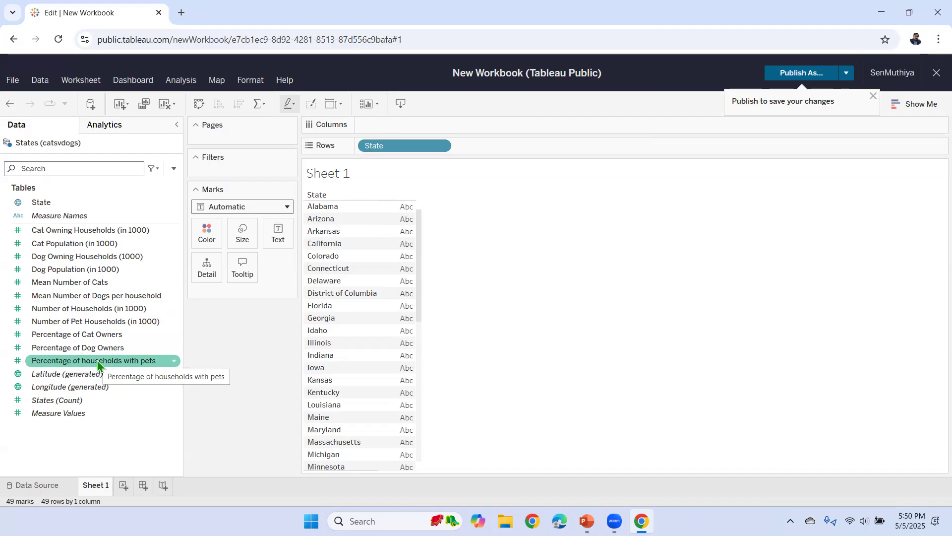
{"action": "left_click_drag", "start_coordinate": [90, 365], "coordinate": [403, 126]}
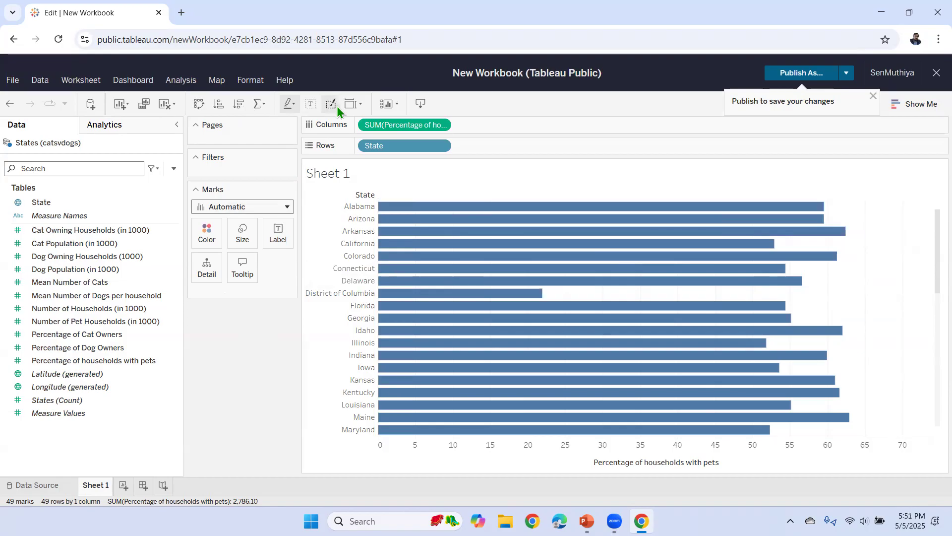
{"action": "left_click", "coordinate": [311, 105]}
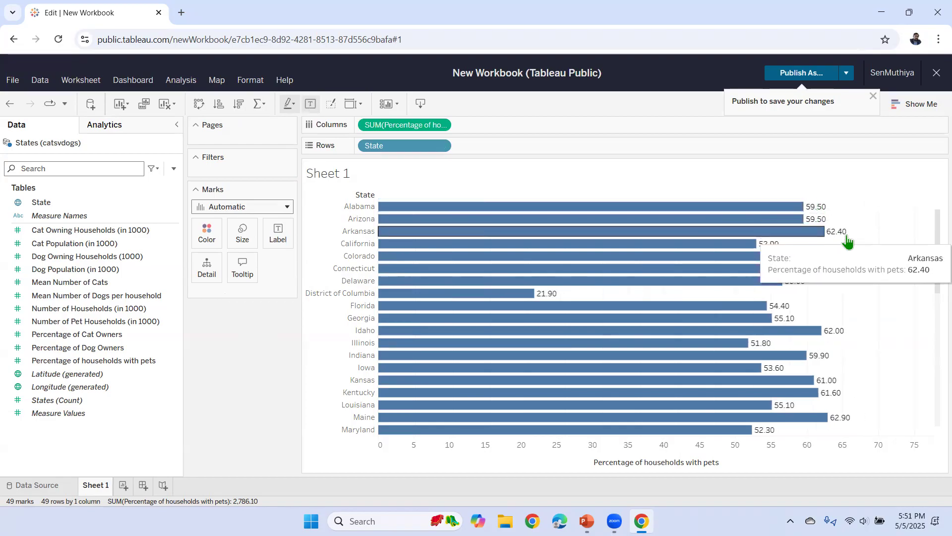
{"action": "left_click", "coordinate": [310, 105]}
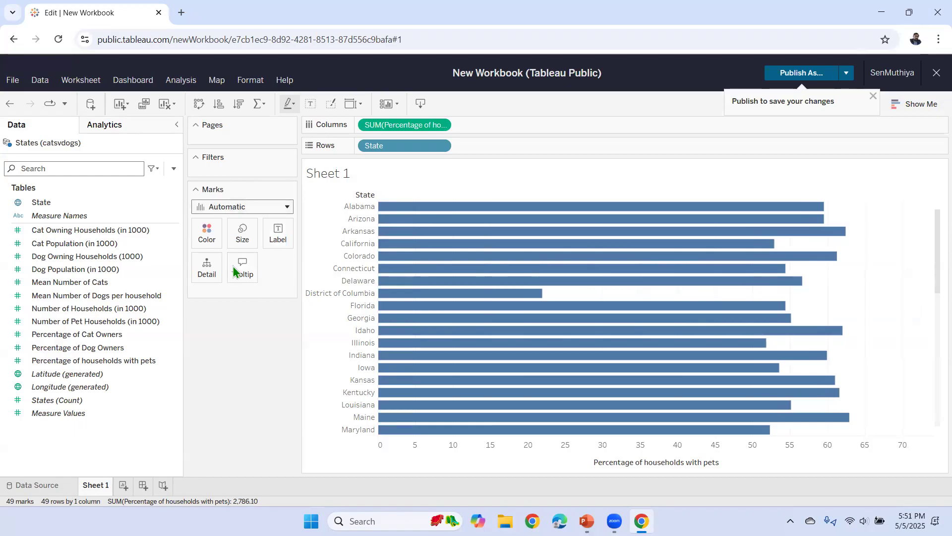
{"action": "left_click", "coordinate": [278, 232]}
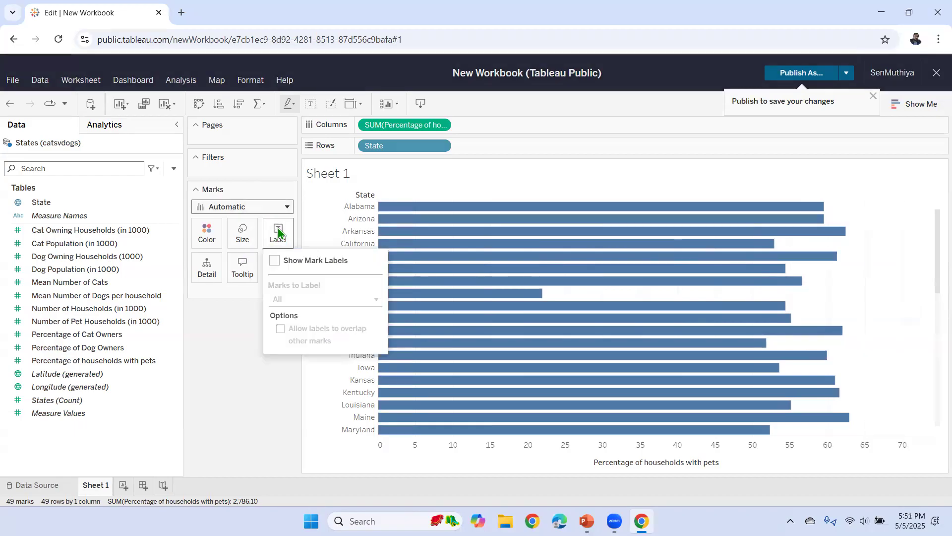
{"action": "left_click", "coordinate": [275, 261]}
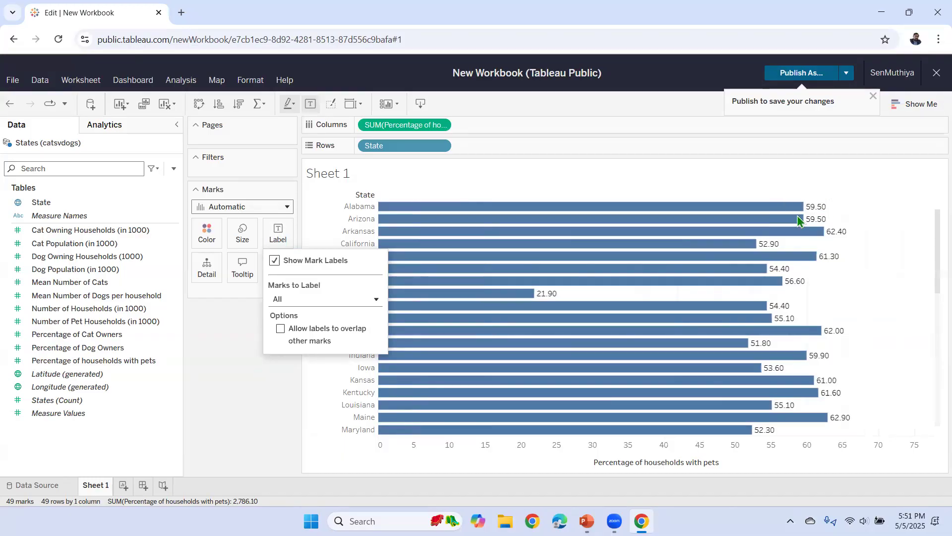
{"action": "left_click", "coordinate": [224, 365]}
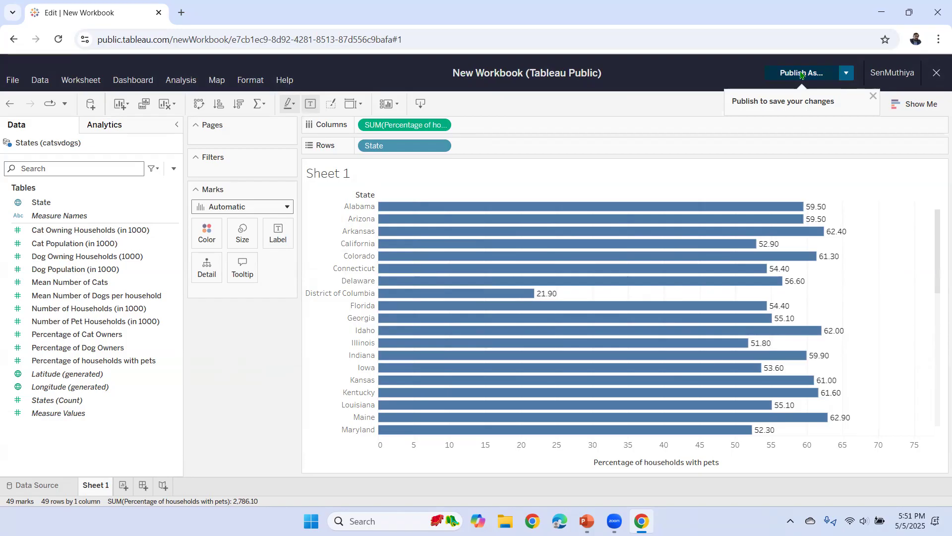
Publish the workbook under the name catsvdogs with sheets shown as tabs
{"action": "left_click", "coordinate": [784, 75]}
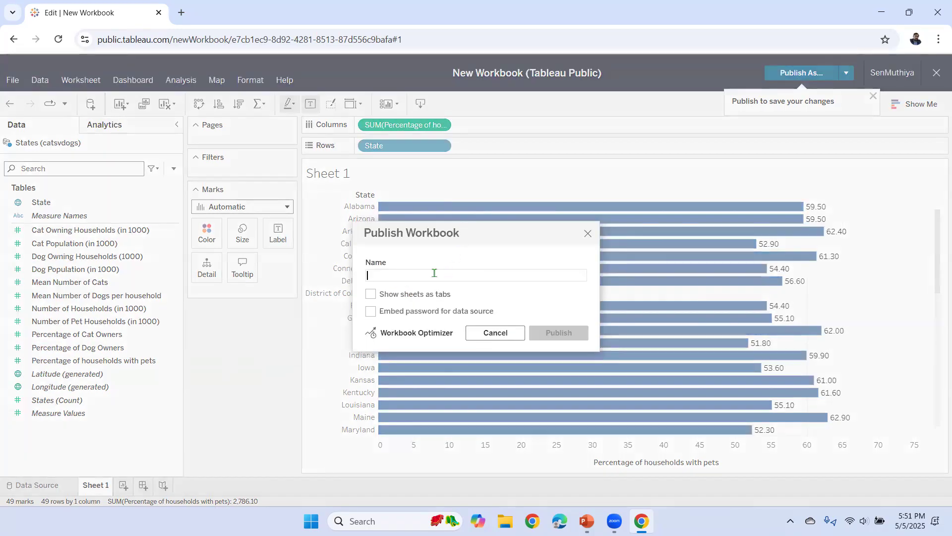
{"action": "type", "text": "cat"}
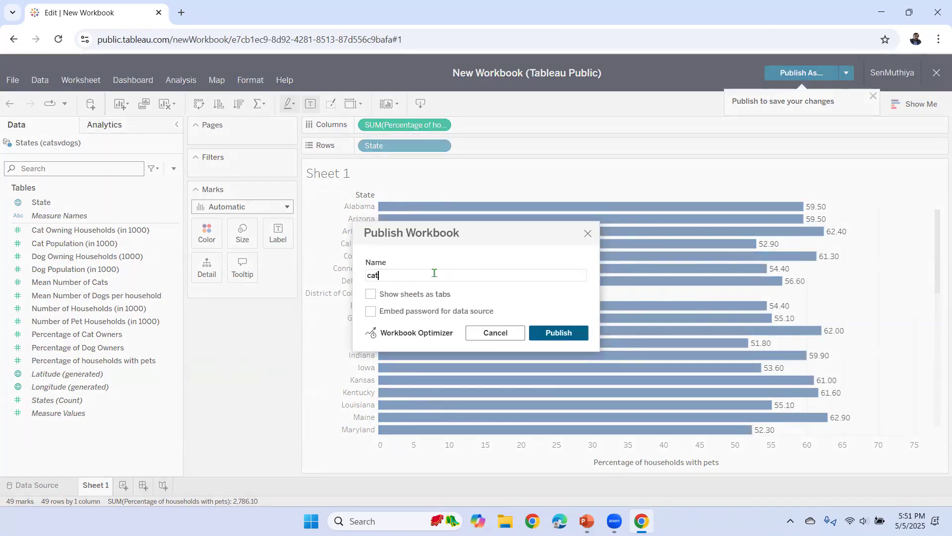
{"action": "type", "text": "svdoga"}
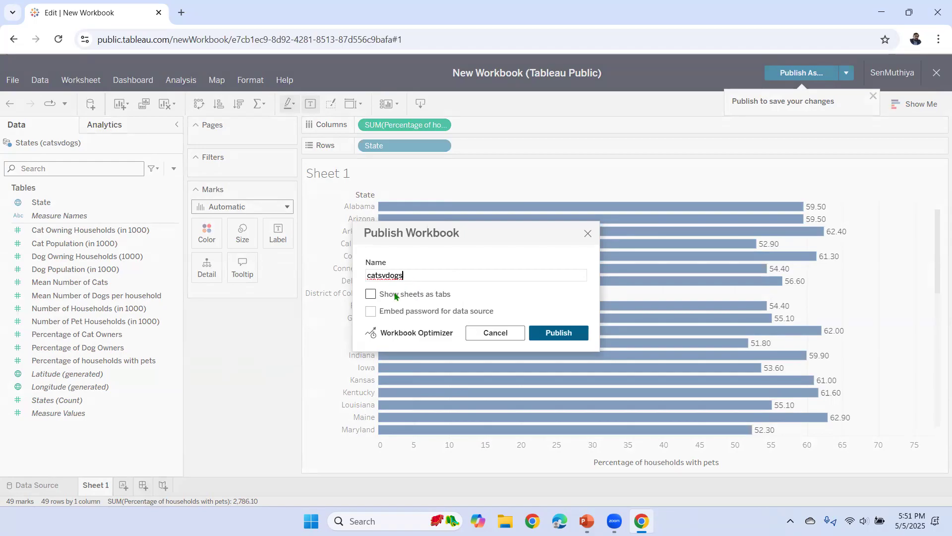
{"action": "left_click", "coordinate": [373, 294]}
{"action": "left_click", "coordinate": [560, 333]}
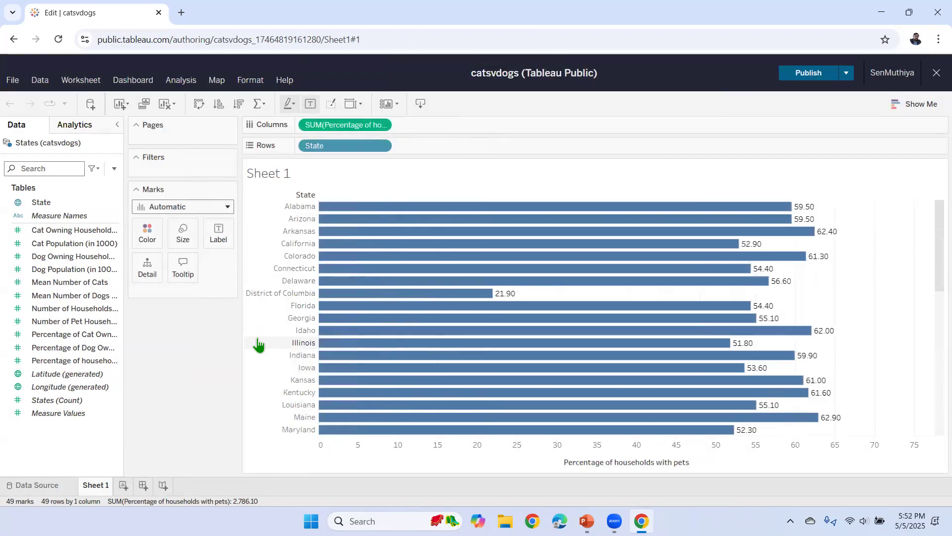
Leave editing of catsvdogs and open the author's profile at the list of published vizzes
{"action": "left_click", "coordinate": [935, 74]}
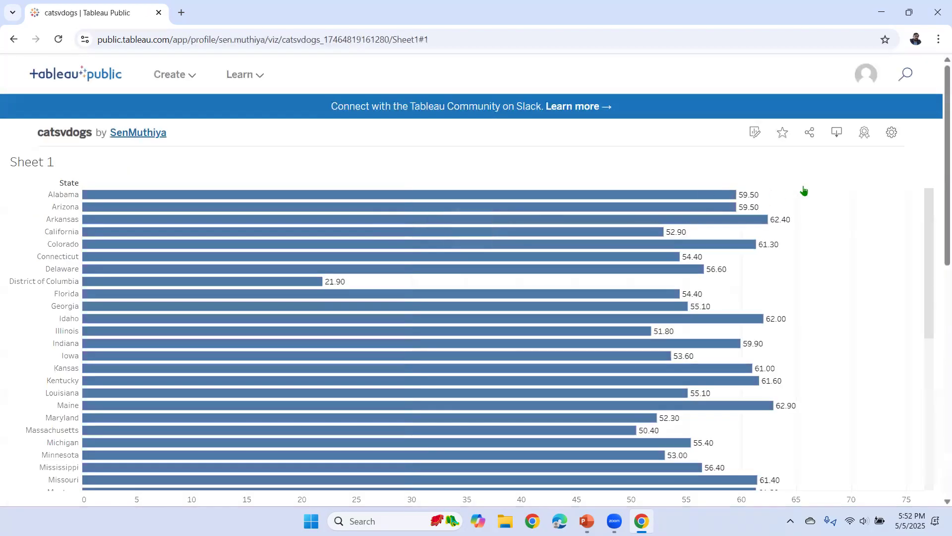
{"action": "left_click", "coordinate": [128, 136]}
{"action": "scroll", "coordinate": [198, 303], "scroll_direction": "down", "scroll_amount": 5}
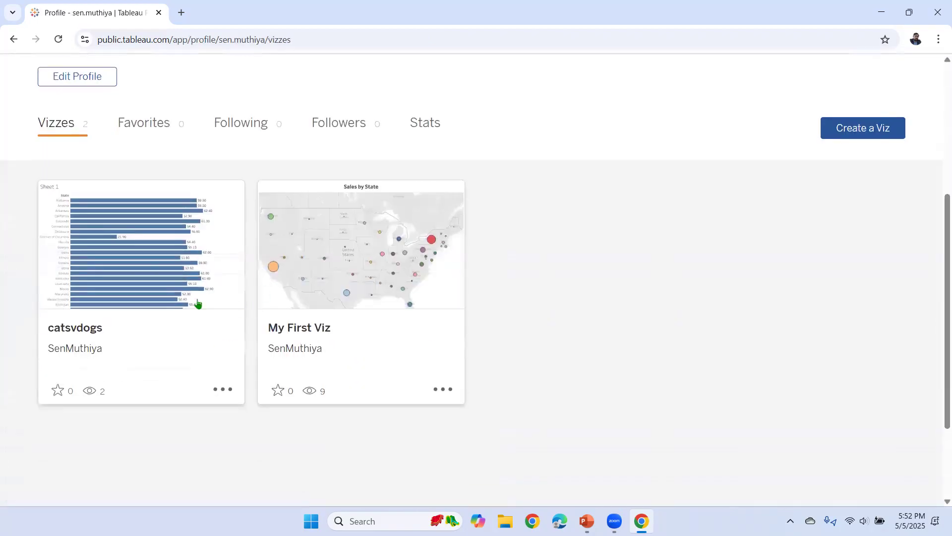
Sign out of Tableau Public and open public.tableau.com again from a new browser tab
{"action": "scroll", "coordinate": [575, 176], "scroll_direction": "up", "scroll_amount": 5}
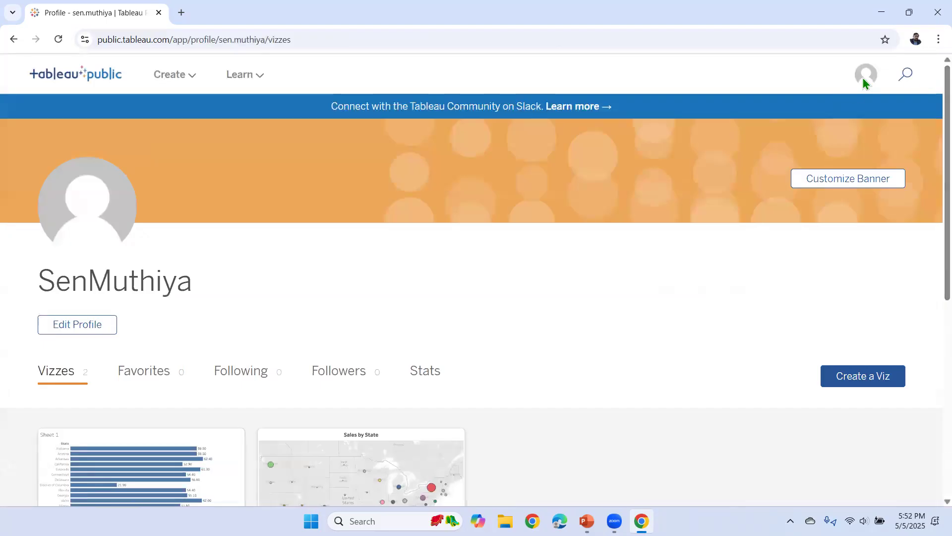
{"action": "left_click", "coordinate": [866, 79]}
{"action": "left_click", "coordinate": [848, 154]}
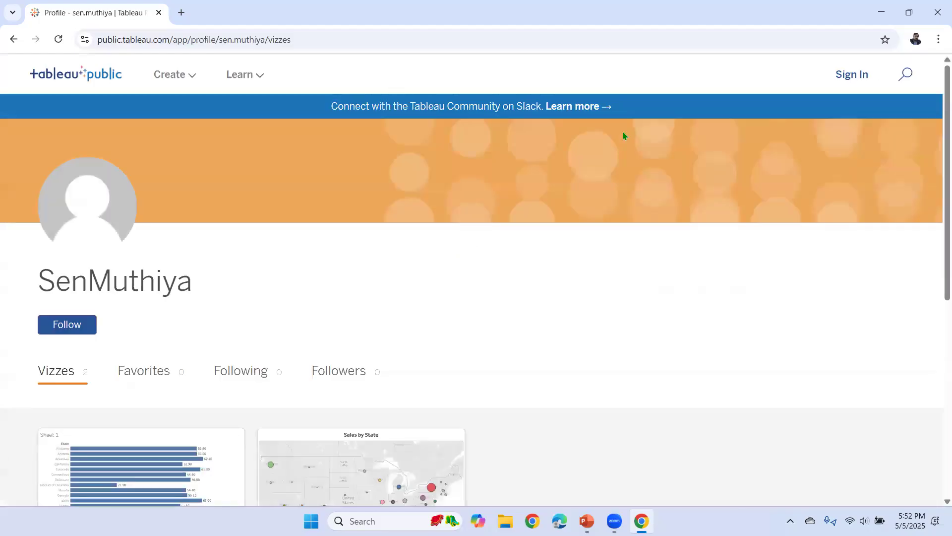
{"action": "left_click", "coordinate": [181, 13]}
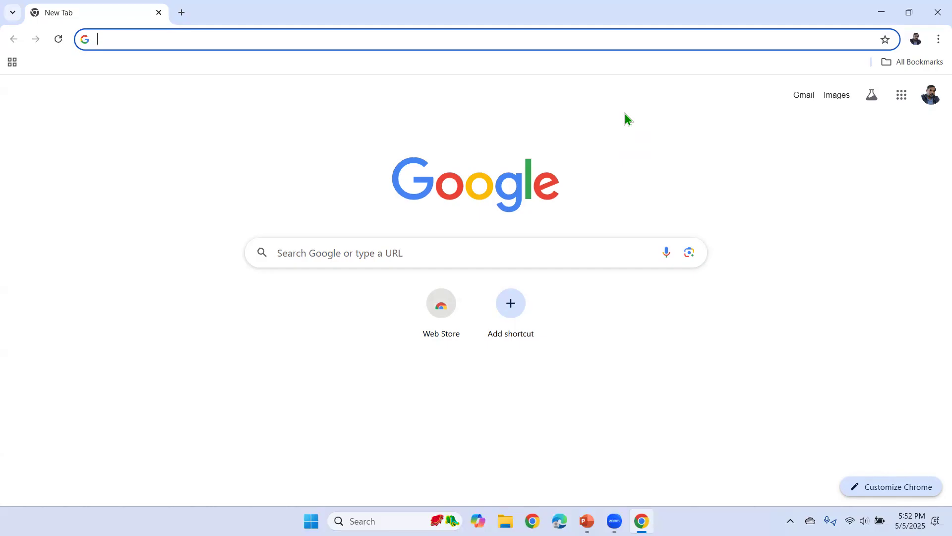
{"action": "type", "text": "p"}
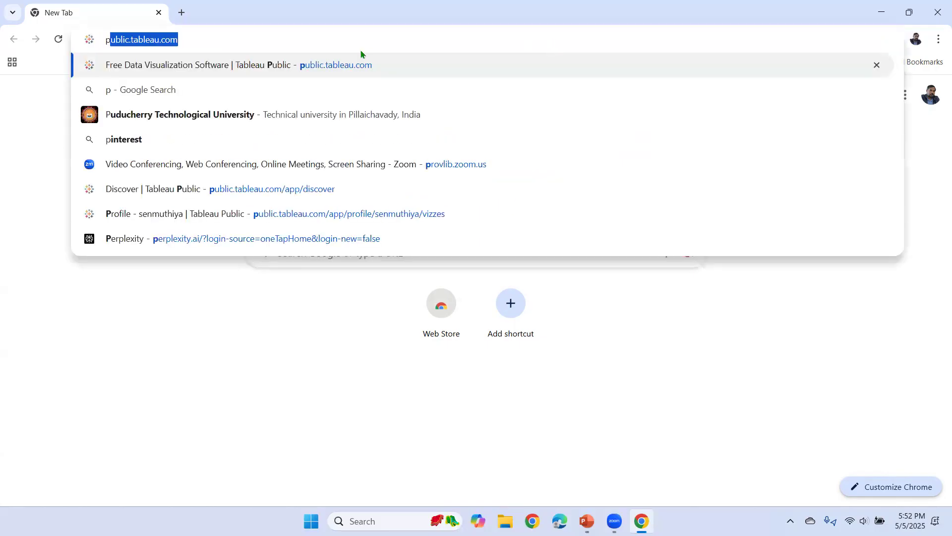
{"action": "left_click", "coordinate": [360, 60]}
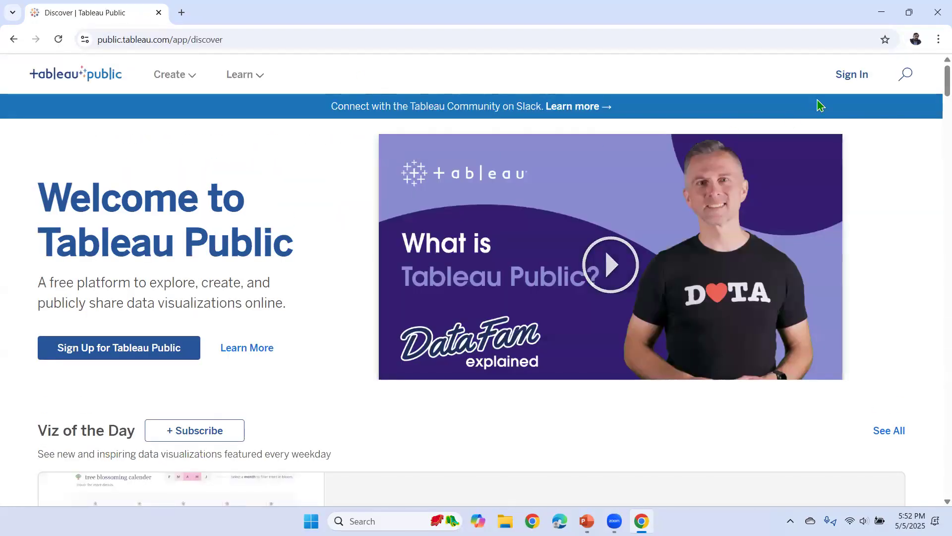
Sign in to Tableau Public by filling in the account e-mail and password
{"action": "left_click", "coordinate": [850, 80]}
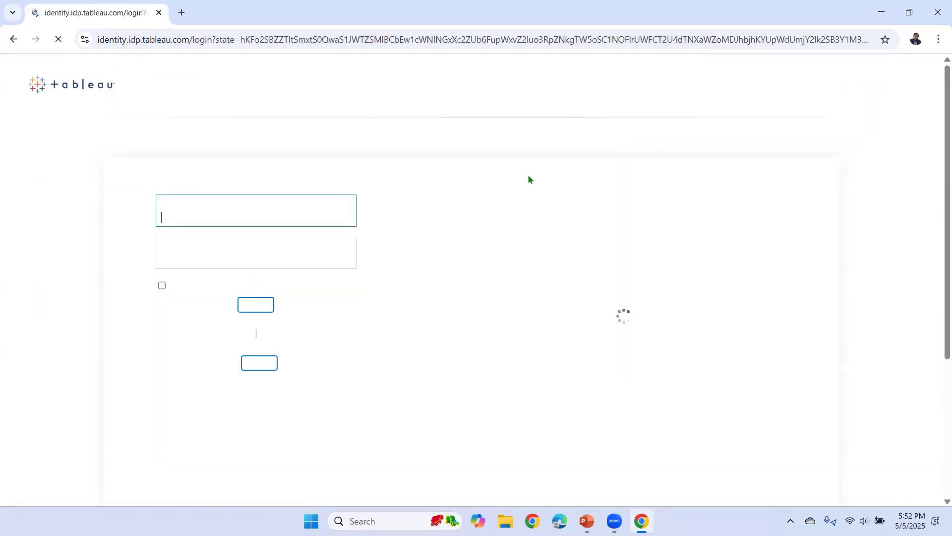
{"action": "left_click", "coordinate": [202, 266]}
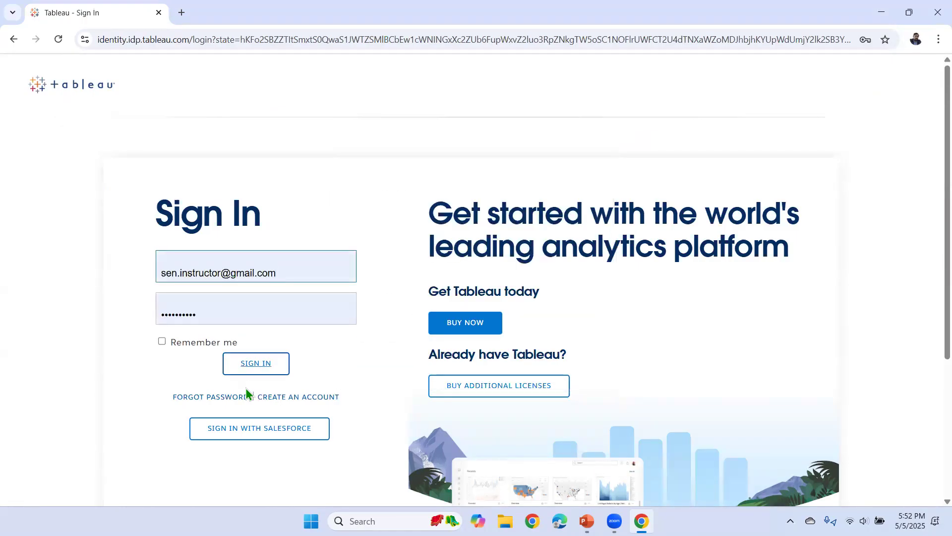
{"action": "left_click", "coordinate": [265, 365]}
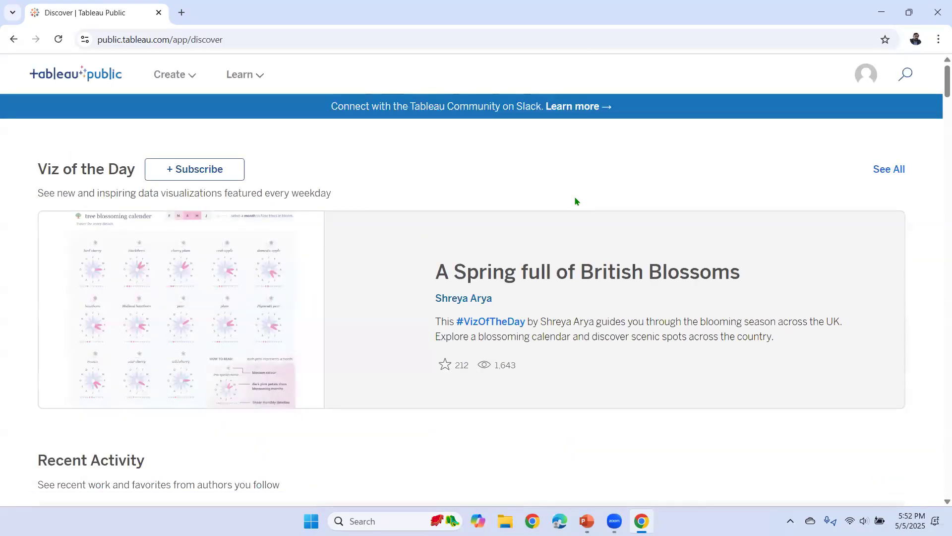
Open the catsvdogs viz from the vizzes on the author's profile and start editing it
{"action": "left_click", "coordinate": [865, 78]}
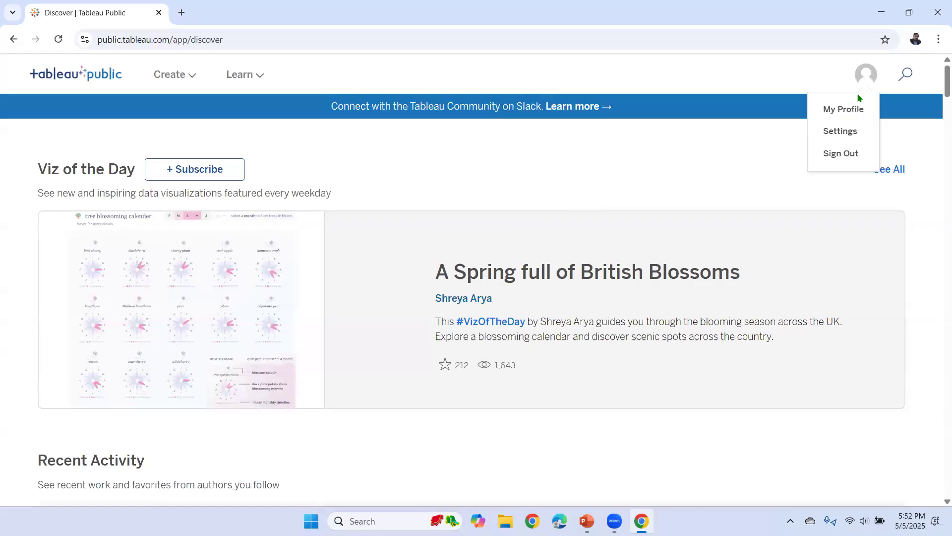
{"action": "left_click", "coordinate": [849, 109]}
{"action": "scroll", "coordinate": [412, 269], "scroll_direction": "down", "scroll_amount": 5}
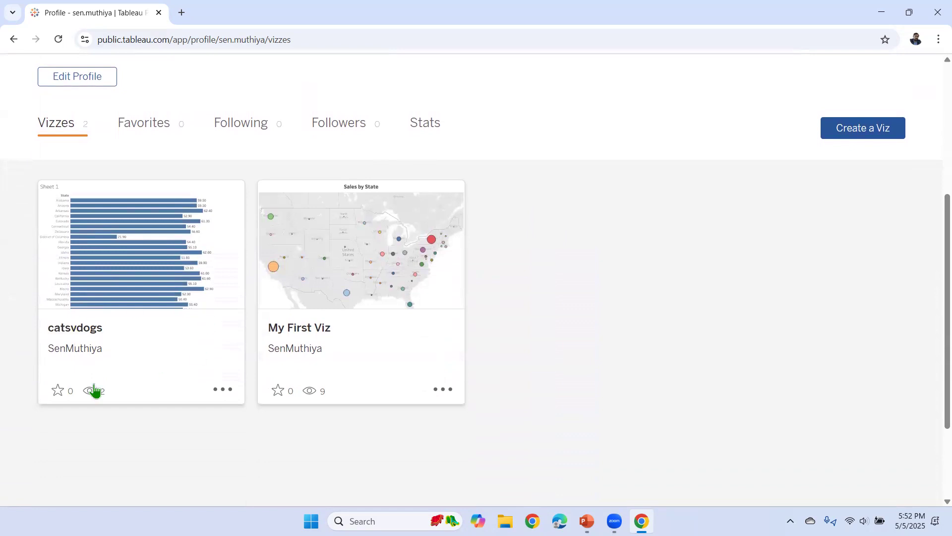
{"action": "left_click", "coordinate": [214, 238]}
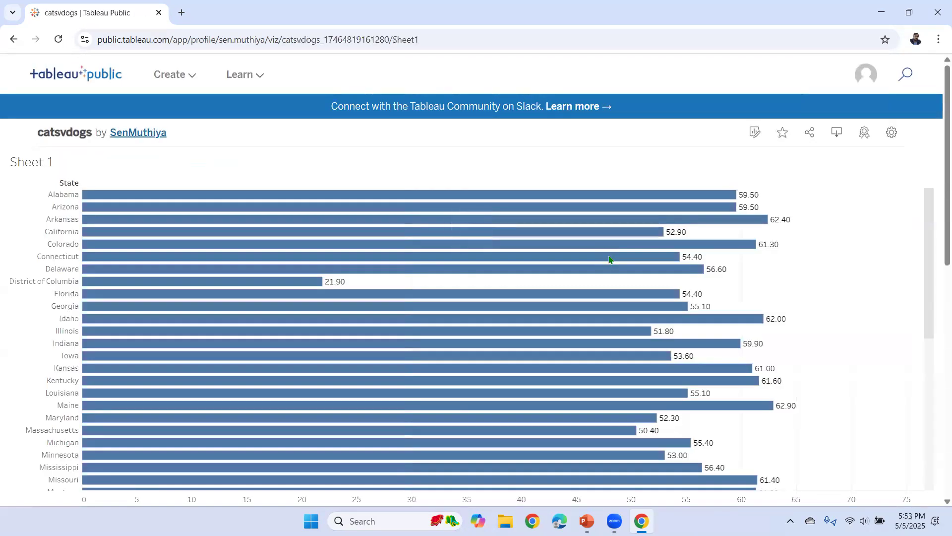
{"action": "left_click", "coordinate": [755, 141]}
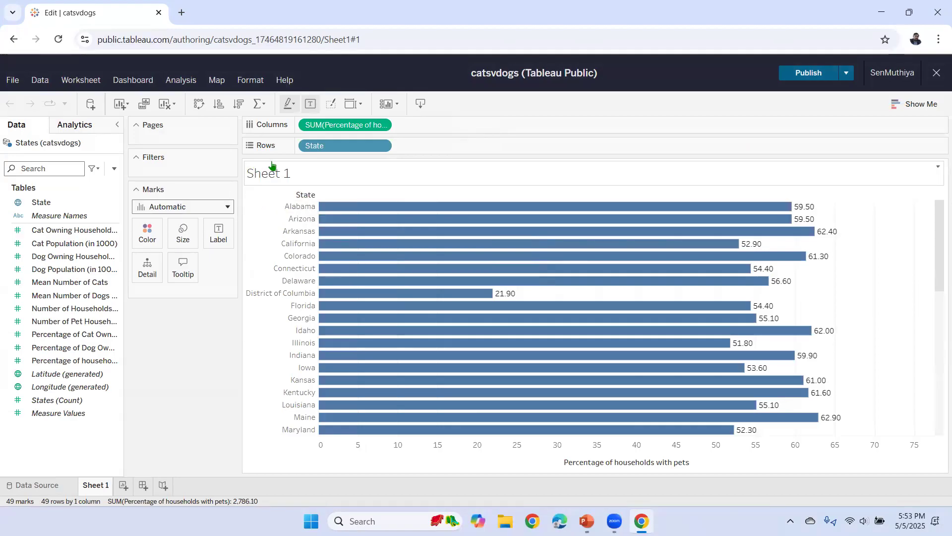
Rename Sheet 1 as Pet owners count by State
{"action": "double_click", "coordinate": [96, 487]}
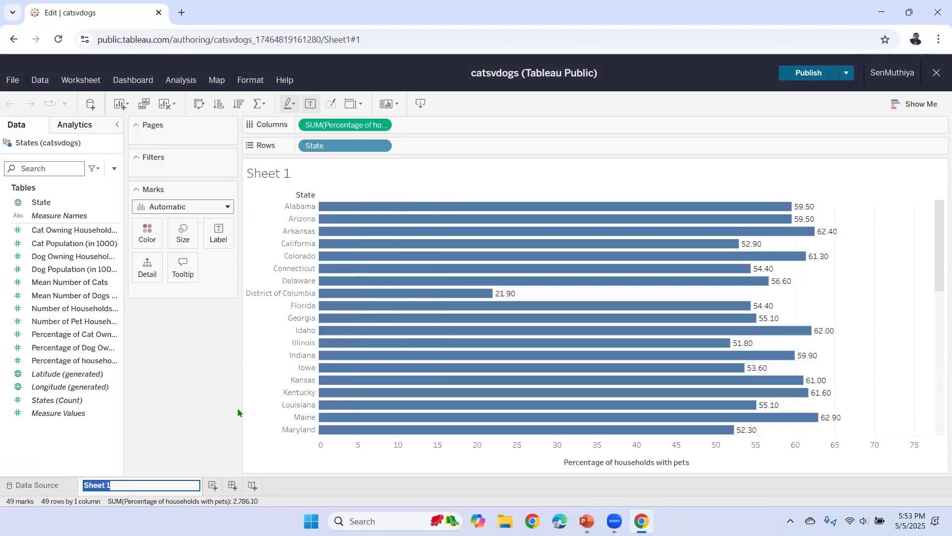
{"action": "type", "text": "t owber"}
{"action": "key", "text": "BackSpace"}
{"action": "key", "text": "BackSpace"}
{"action": "key", "text": "BackSpace"}
{"action": "type", "text": "wners count by State"}
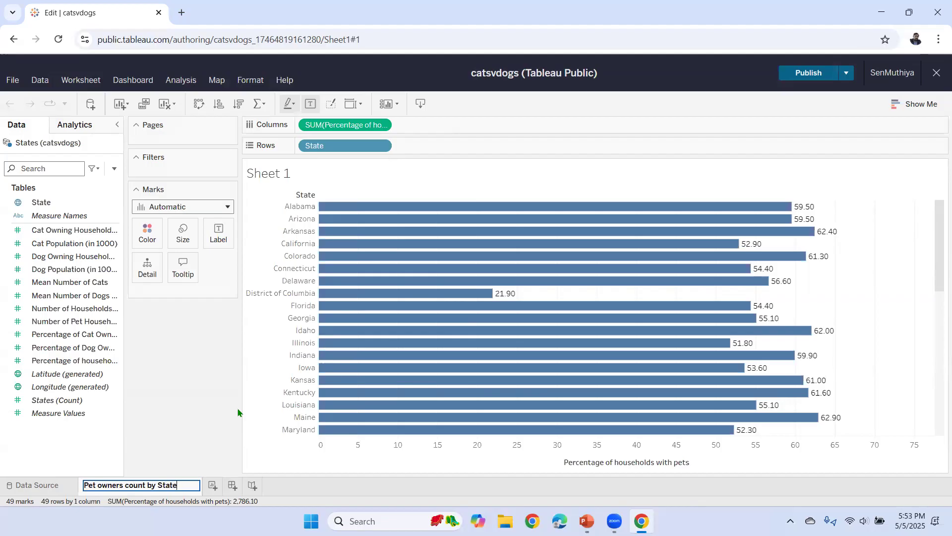
{"action": "key", "text": "Return"}
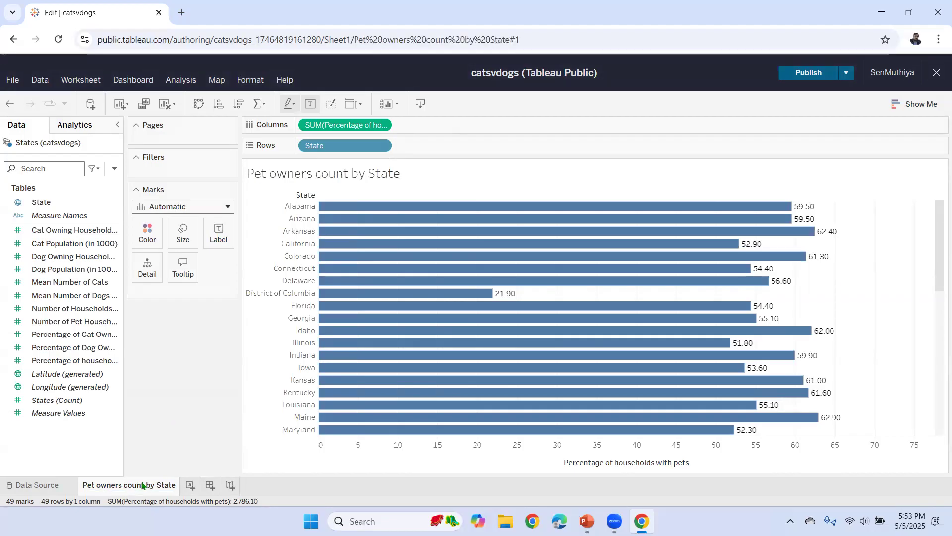
Format the sheet title in the Tableau Bold font, bold, centered and orange
{"action": "double_click", "coordinate": [355, 172]}
{"action": "left_click_drag", "start_coordinate": [310, 242], "coordinate": [211, 250]}
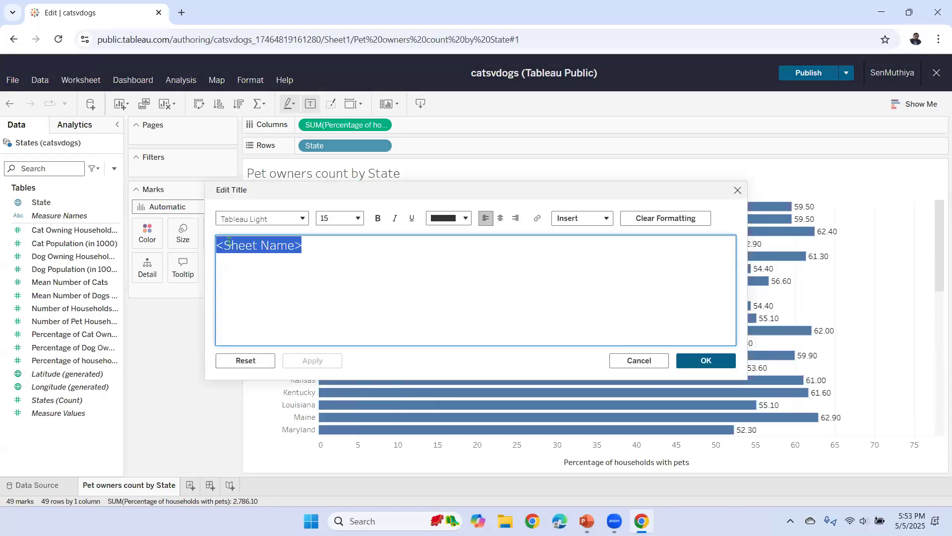
{"action": "left_click", "coordinate": [302, 220]}
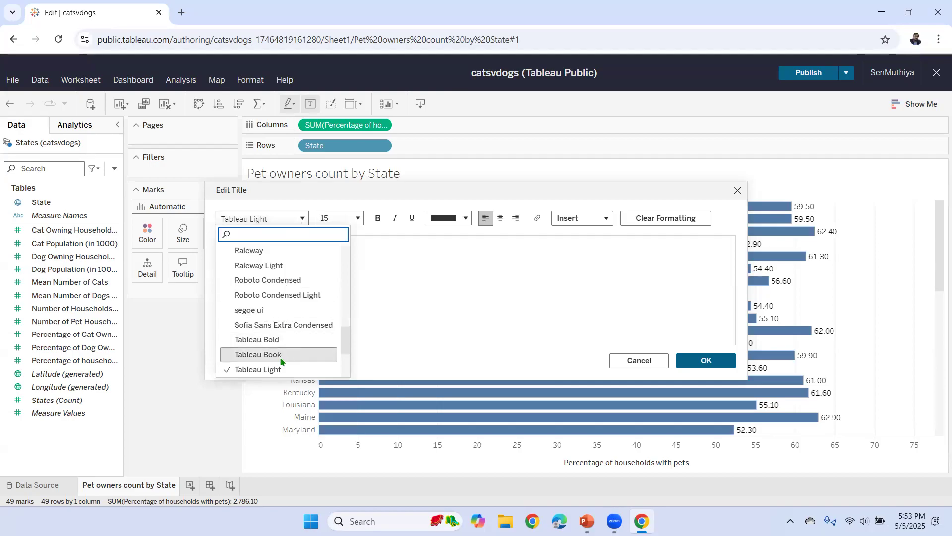
{"action": "left_click", "coordinate": [280, 339]}
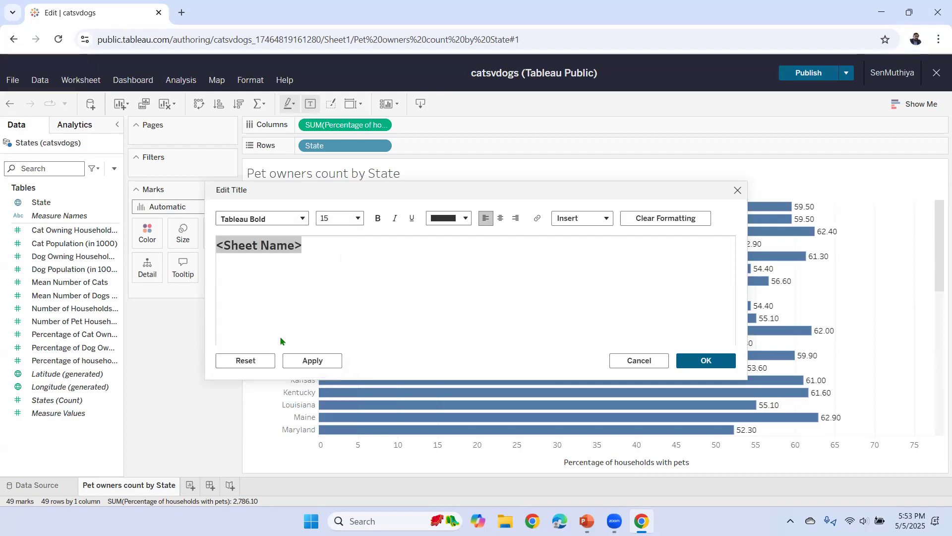
{"action": "left_click", "coordinate": [378, 218]}
{"action": "left_click", "coordinate": [501, 218]}
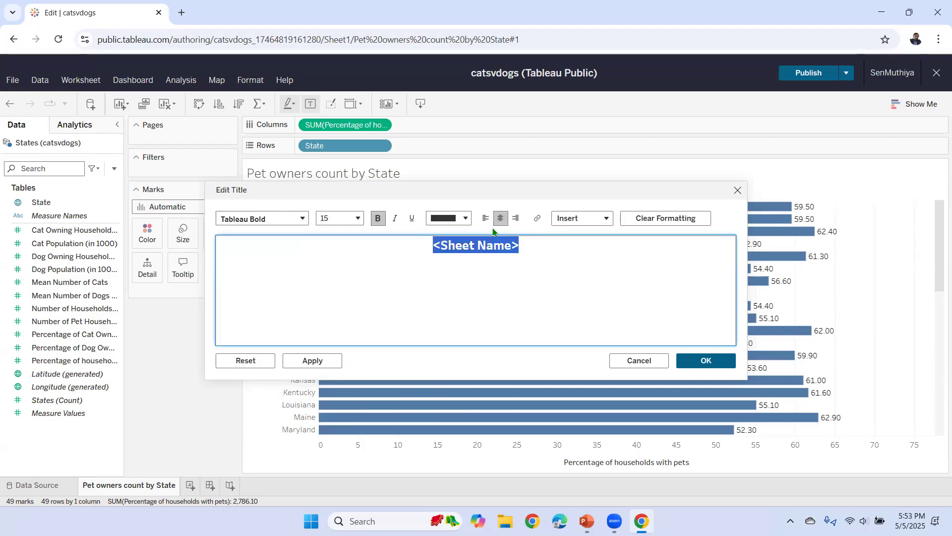
{"action": "left_click", "coordinate": [466, 219]}
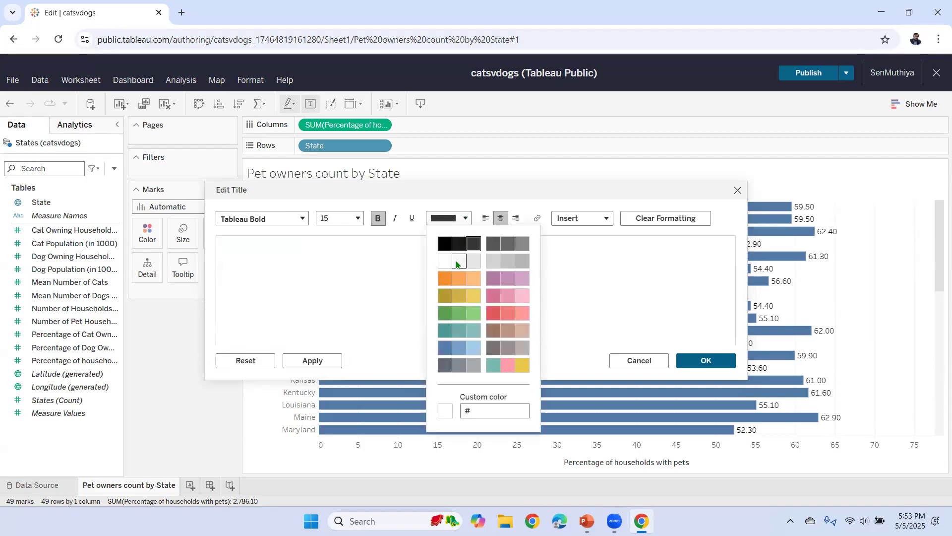
{"action": "left_click", "coordinate": [445, 279]}
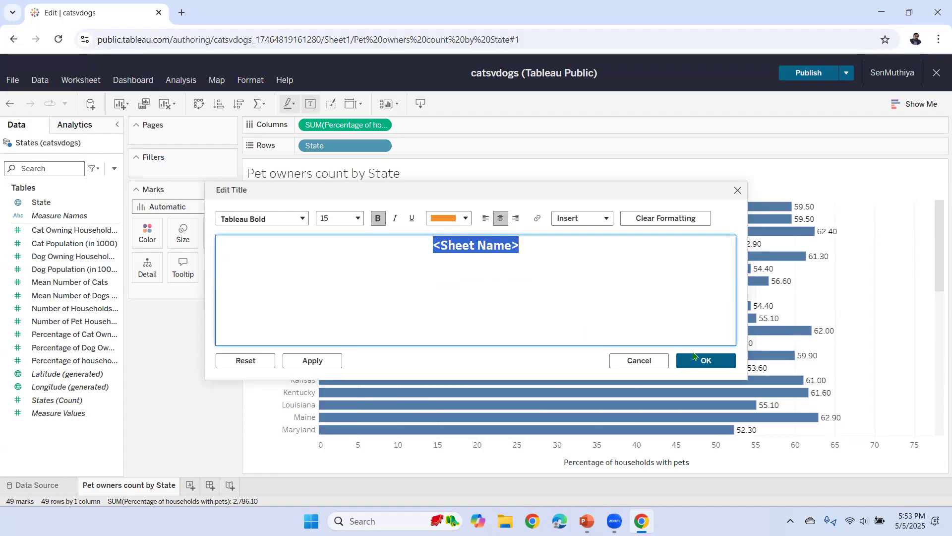
{"action": "left_click", "coordinate": [710, 361]}
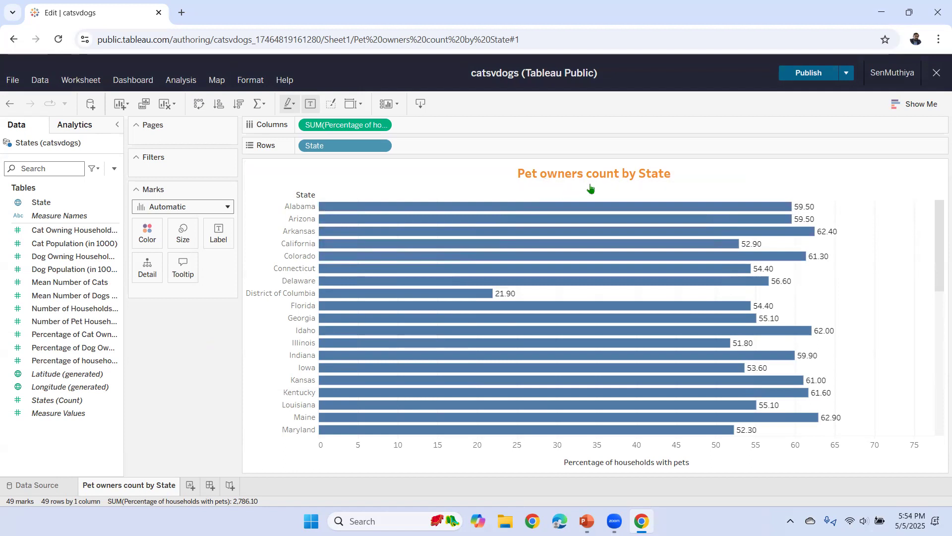
Capitalize the words in the sheet name so it reads Pet Owners Count By State
{"action": "double_click", "coordinate": [133, 485]}
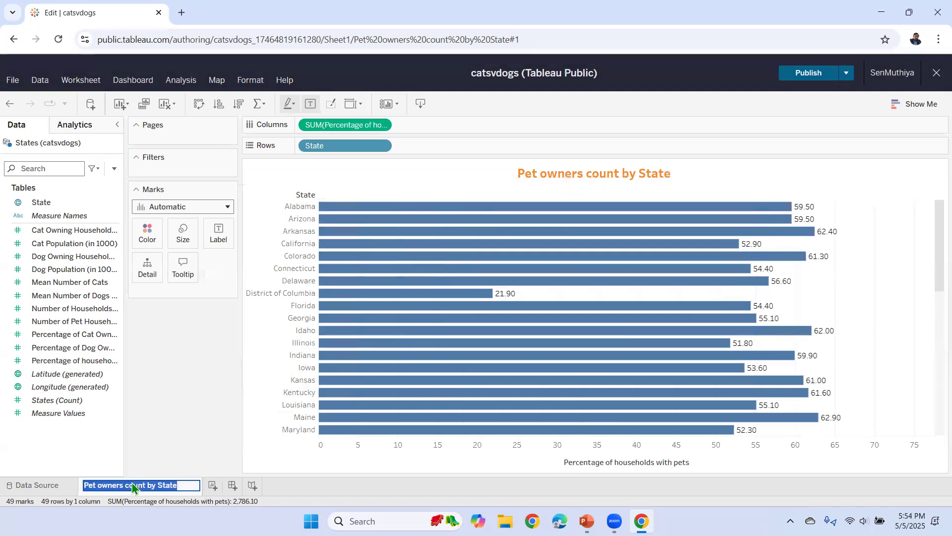
{"action": "left_click", "coordinate": [106, 487]}
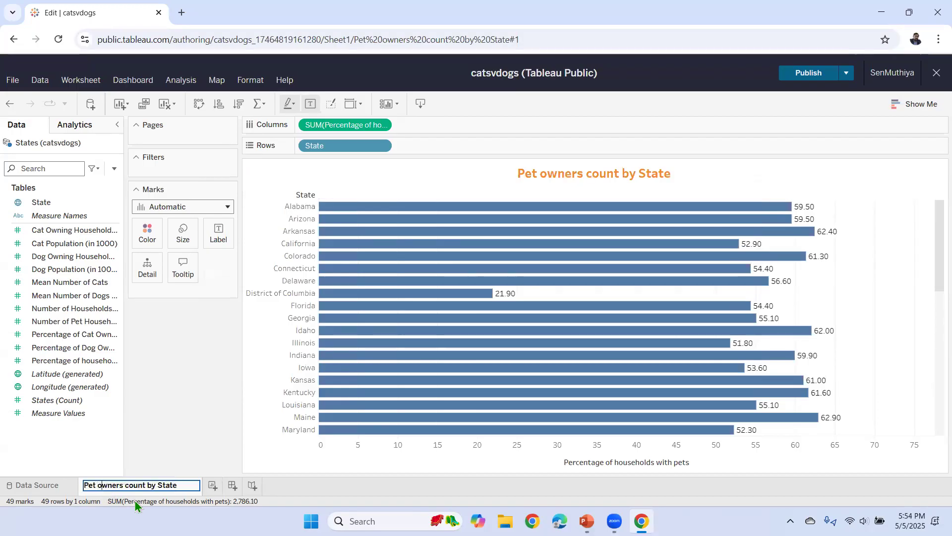
{"action": "key", "text": "BackSpace"}
{"action": "type", "text": "O"}
{"action": "key", "text": "Right"}
{"action": "key", "text": "Right"}
{"action": "key", "text": "BackSpace"}
{"action": "type", "text": "C"}
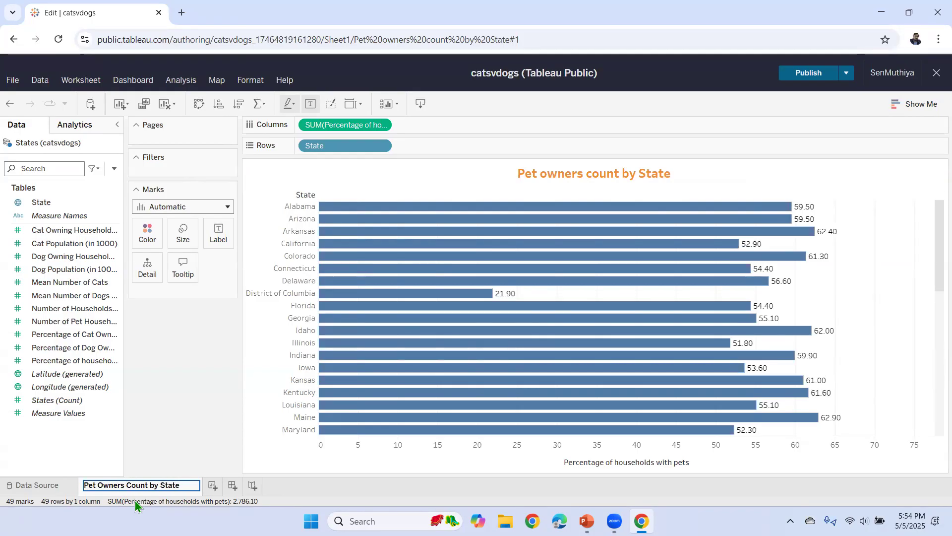
{"action": "key", "text": "BackSpace"}
{"action": "type", "text": "B"}
{"action": "left_click", "coordinate": [191, 399]}
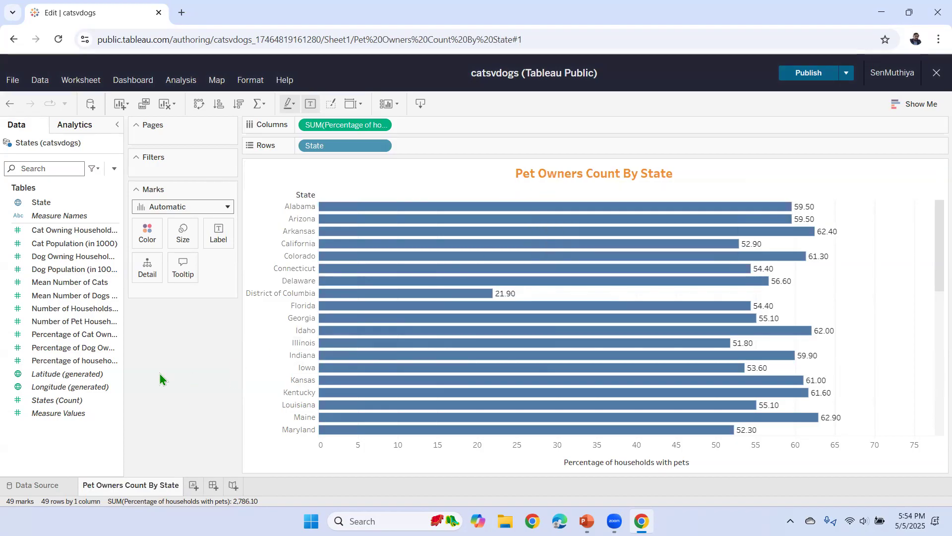
Rename the sheet as Percentage Of Pet Owners By State
{"action": "mouse_move", "coordinate": [798, 212]}
{"action": "mouse_move", "coordinate": [788, 229]}
{"action": "double_click", "coordinate": [128, 488]}
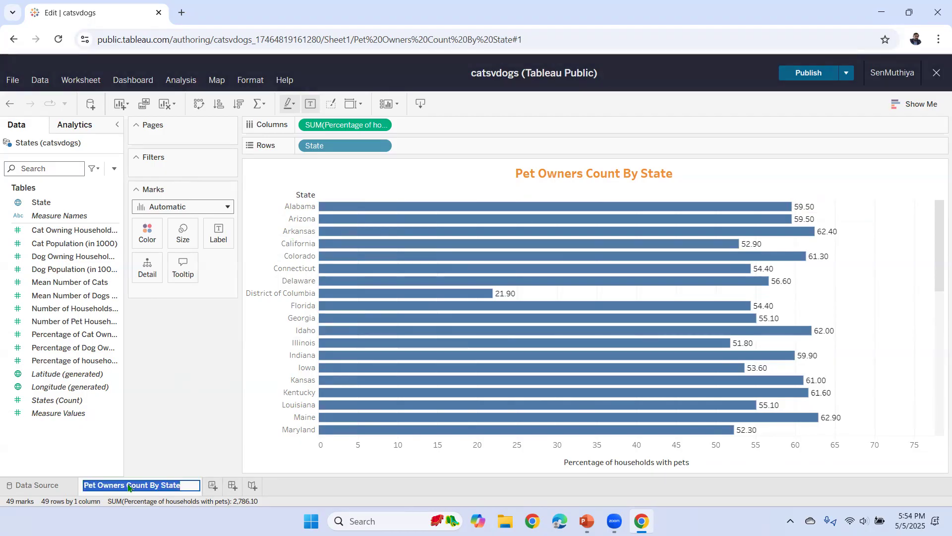
{"action": "left_click", "coordinate": [87, 488]}
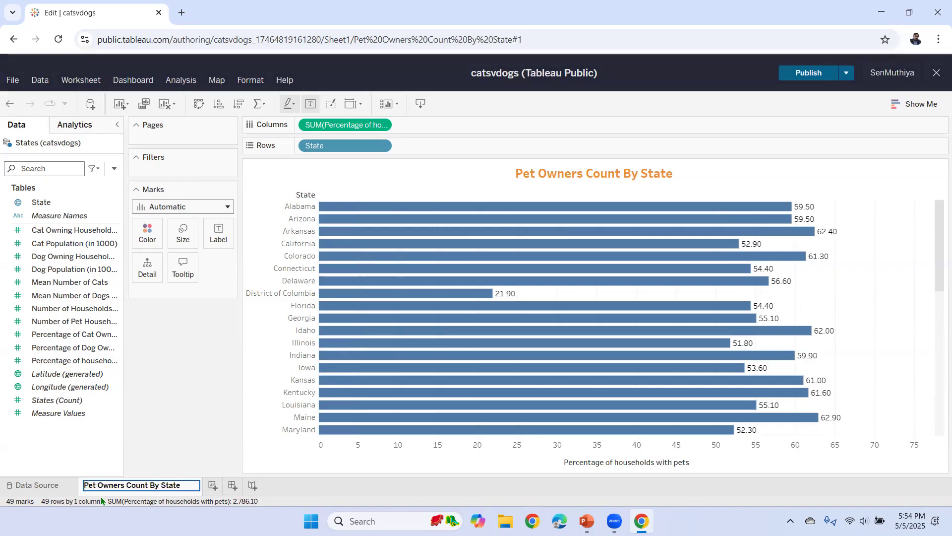
{"action": "type", "text": "Percentage Of"}
{"action": "key", "text": "Right"}
{"action": "key", "text": "Right"}
{"action": "key", "text": "BackSpace"}
{"action": "key", "text": "BackSpace"}
{"action": "key", "text": "BackSpace"}
{"action": "key", "text": "BackSpace"}
{"action": "key", "text": "BackSpace"}
{"action": "key", "text": "BackSpace"}
{"action": "left_click", "coordinate": [195, 403]}
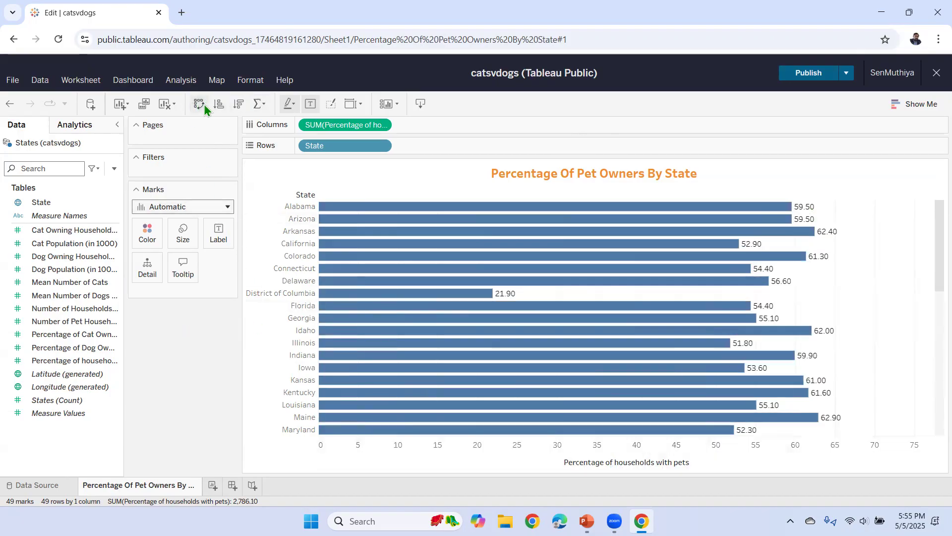
Sort the State bars in descending order by percentage of households with pets
{"action": "left_click", "coordinate": [237, 105]}
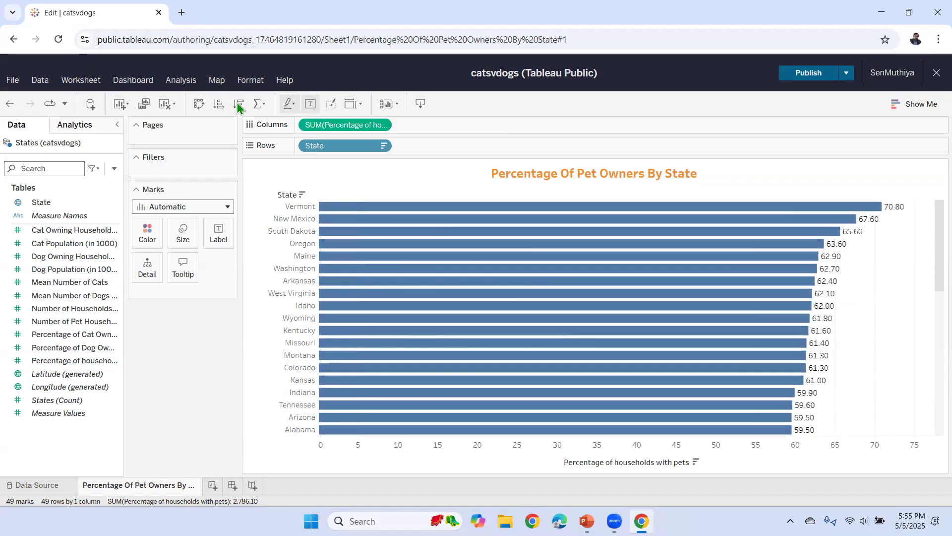
{"action": "mouse_move", "coordinate": [897, 210]}
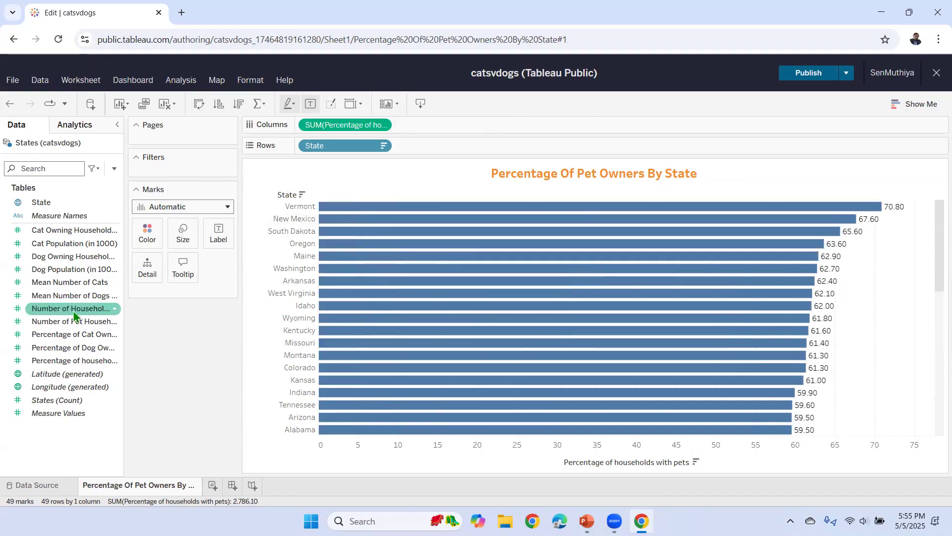
Color the bars by State and hide the State color legend
{"action": "left_click_drag", "start_coordinate": [42, 202], "coordinate": [147, 234]}
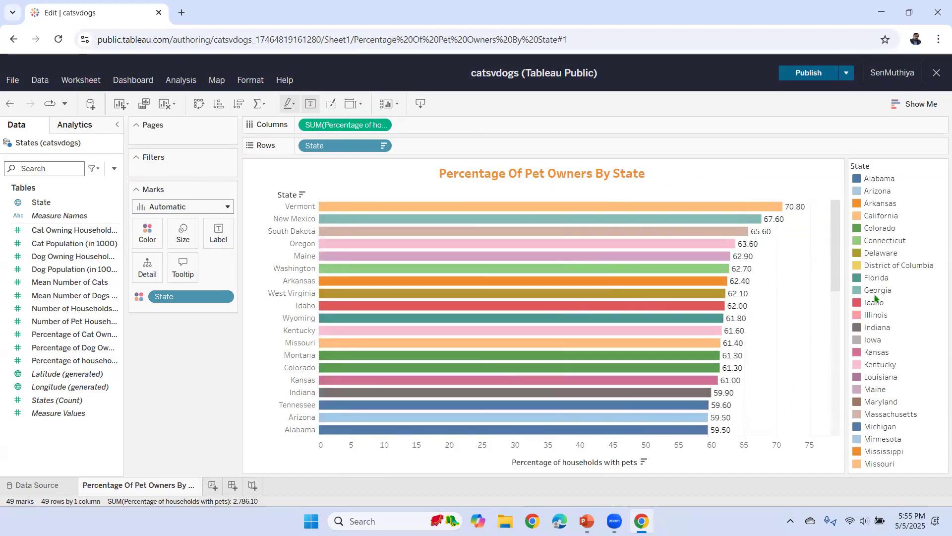
{"action": "left_click", "coordinate": [940, 166]}
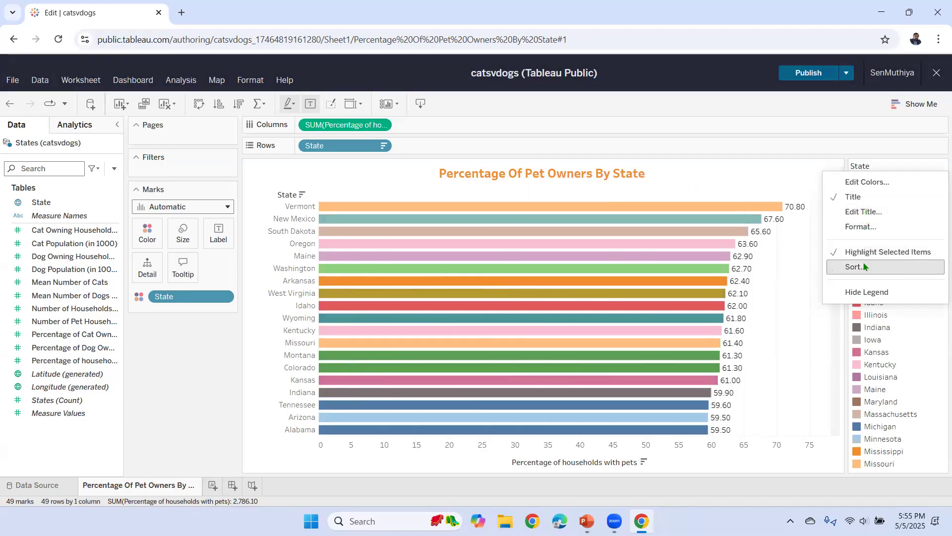
{"action": "left_click", "coordinate": [873, 292]}
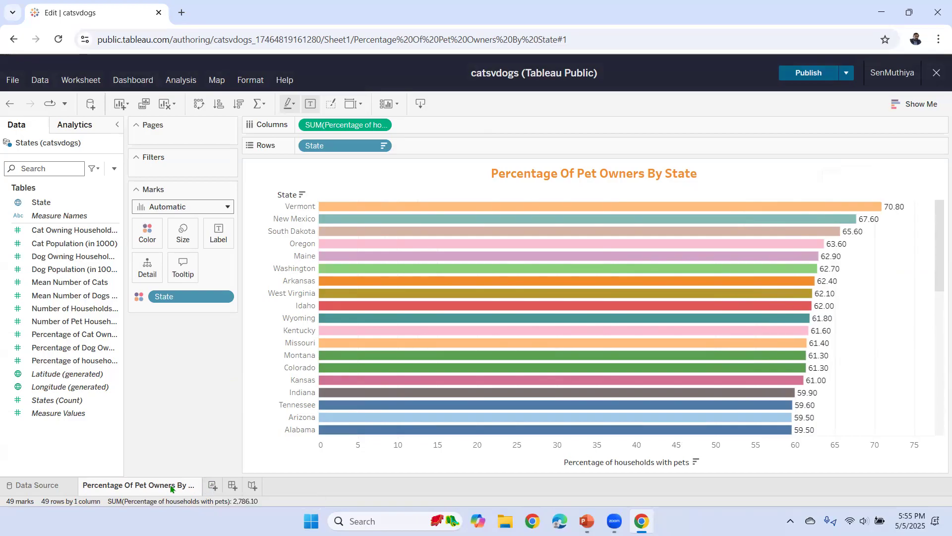
Add a second worksheet to the workbook, and switch to PowerPoint to show the Tableau Homework Viz slide
{"action": "left_click", "coordinate": [212, 486]}
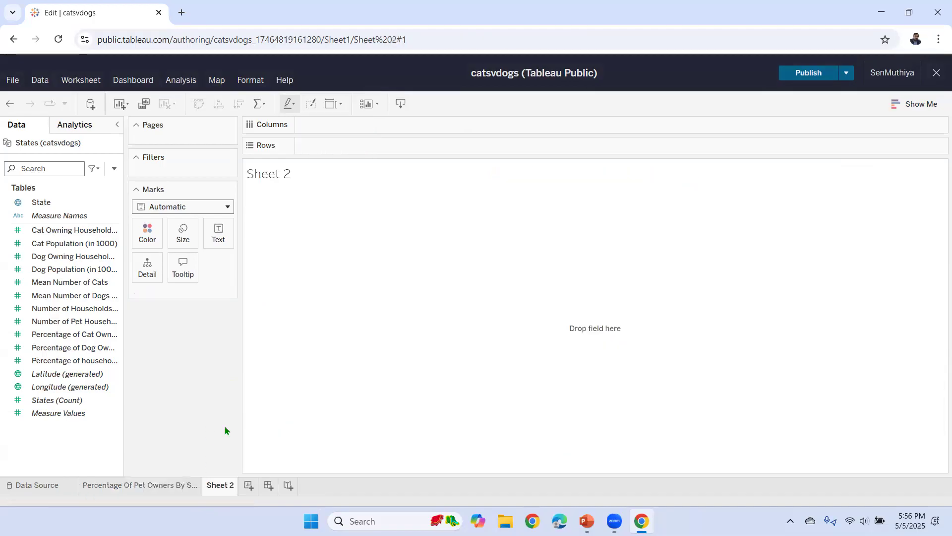
{"action": "mouse_move", "coordinate": [586, 521]}
{"action": "left_click", "coordinate": [590, 469]}
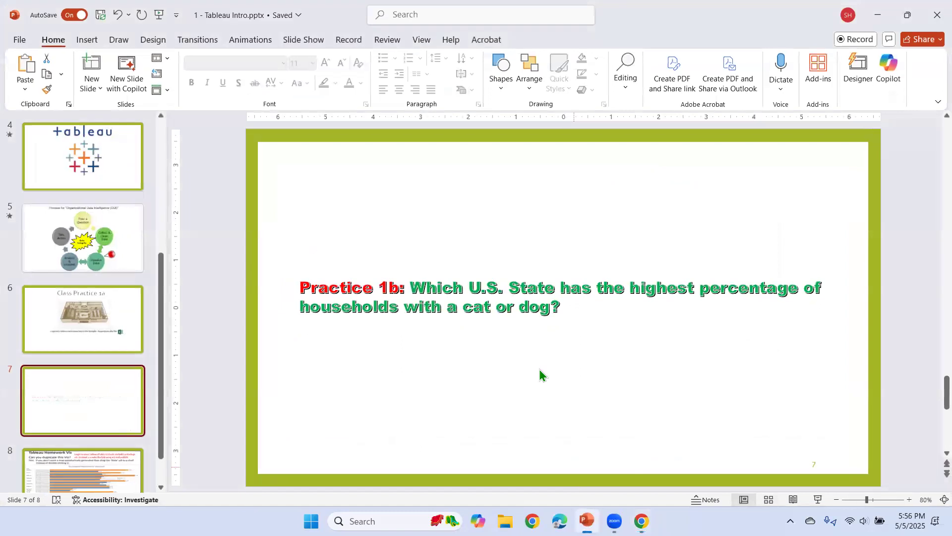
{"action": "scroll", "coordinate": [99, 340], "scroll_direction": "down", "scroll_amount": 3}
{"action": "left_click", "coordinate": [106, 446]}
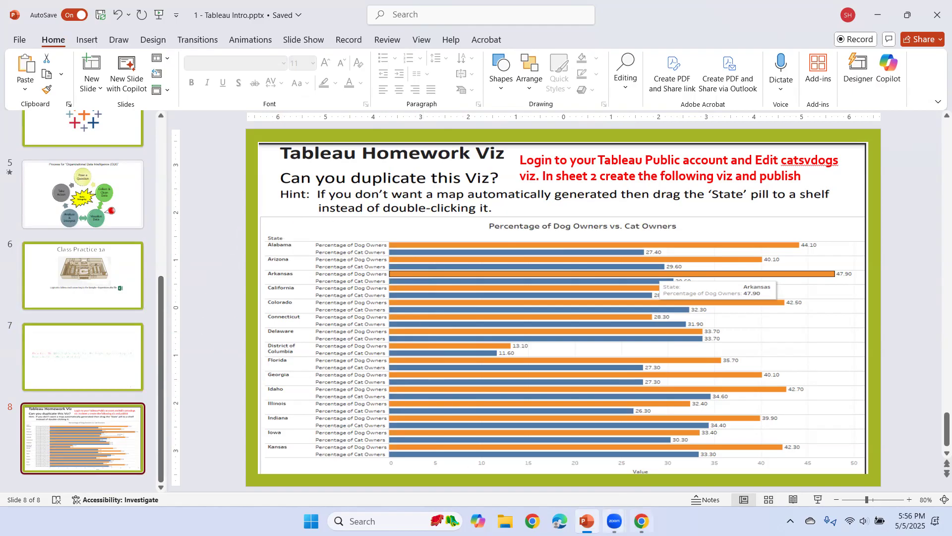
Switch to Tableau Public to view the pet owners chart and the empty Sheet 2, and return to the homework slide in PowerPoint
{"action": "left_click", "coordinate": [642, 521]}
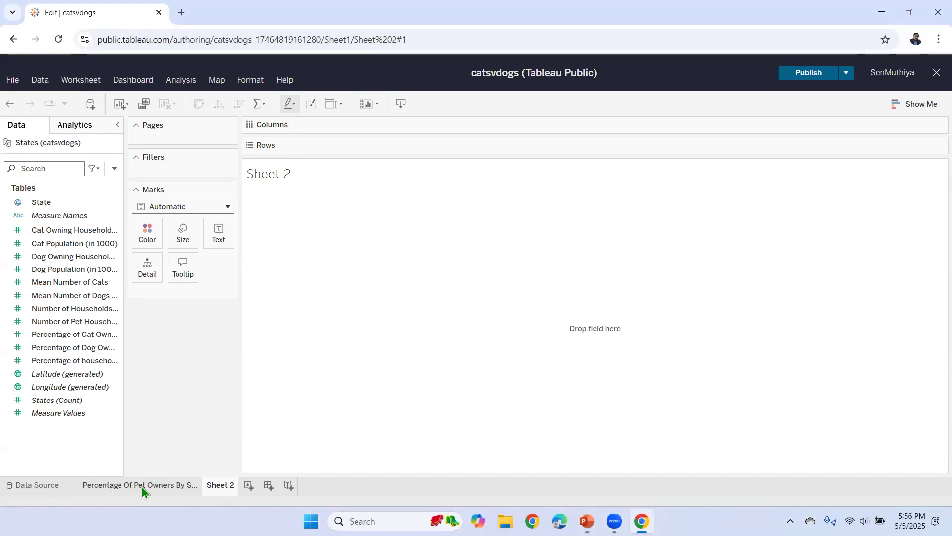
{"action": "left_click", "coordinate": [165, 486]}
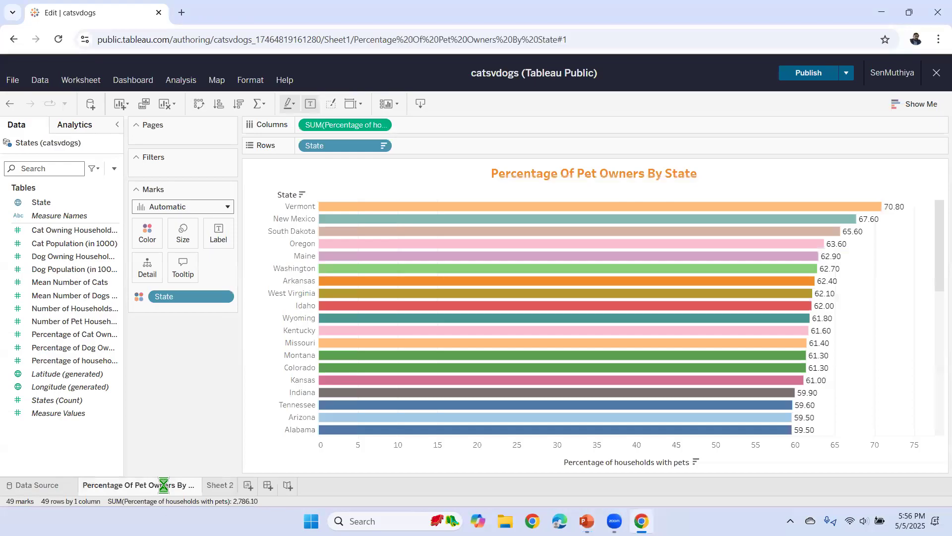
{"action": "left_click", "coordinate": [219, 486]}
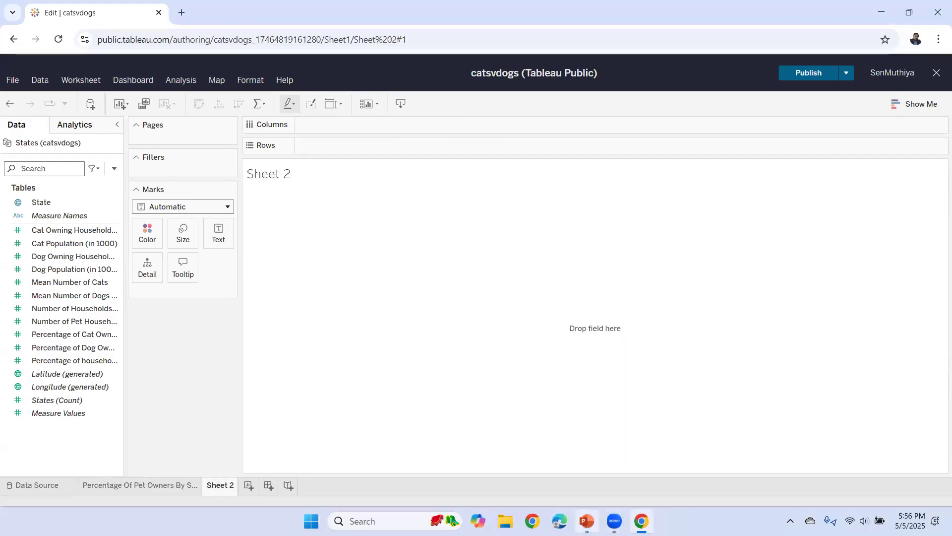
{"action": "left_click", "coordinate": [587, 521]}
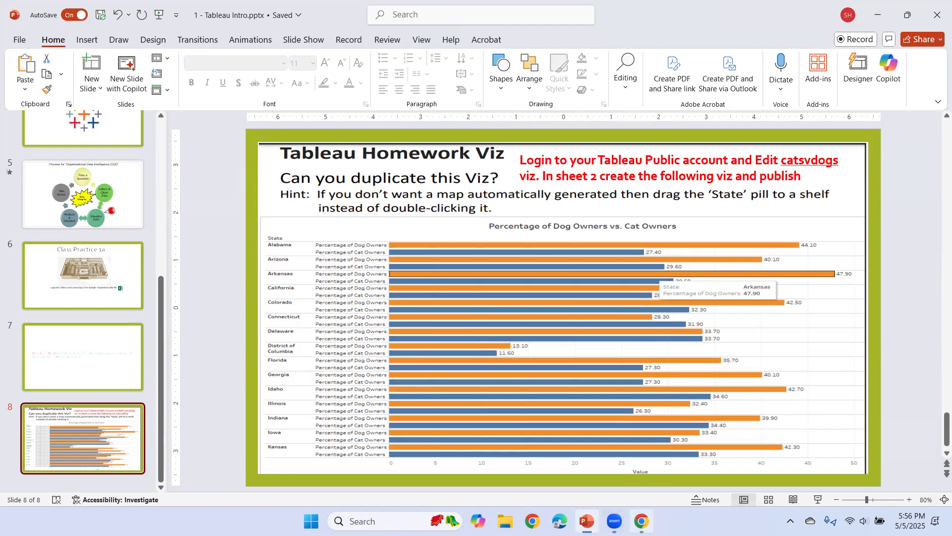
Switch back to Tableau Public and rename Sheet 2 as % Of Dog Vs Cat Owners
{"action": "left_click", "coordinate": [641, 520]}
{"action": "double_click", "coordinate": [229, 486]}
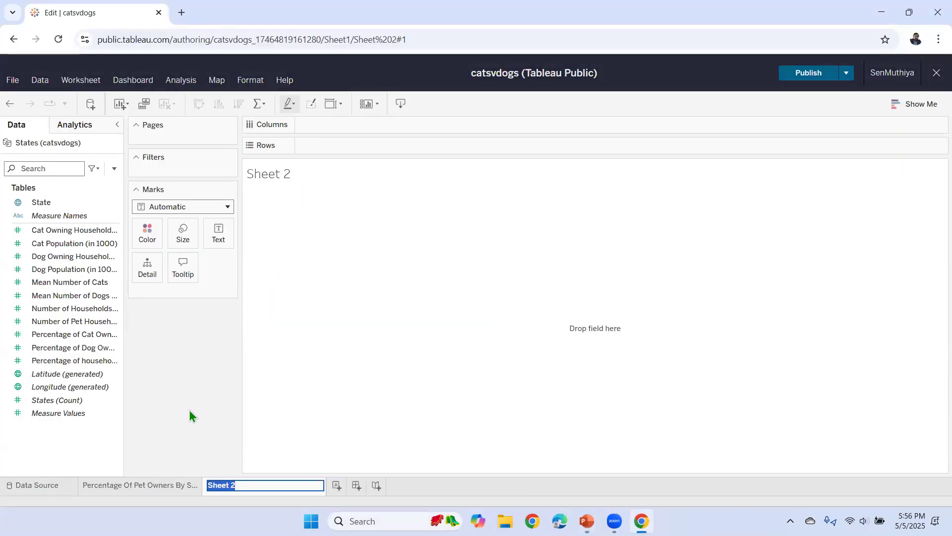
{"action": "type", "text": "% "}
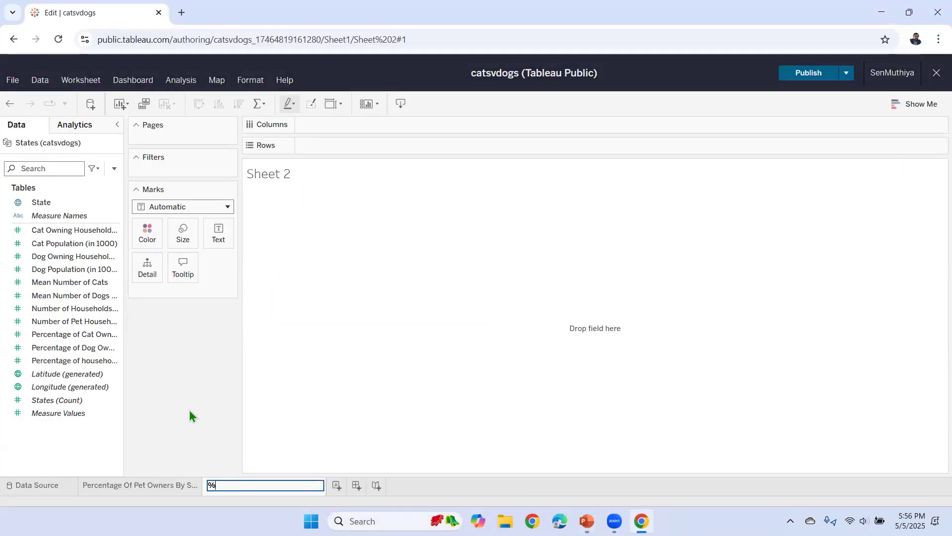
{"action": "type", "text": "Of Dos"}
{"action": "key", "text": "BackSpace"}
{"action": "type", "text": "g Vs Cat Owners"}
{"action": "left_click", "coordinate": [213, 398]}
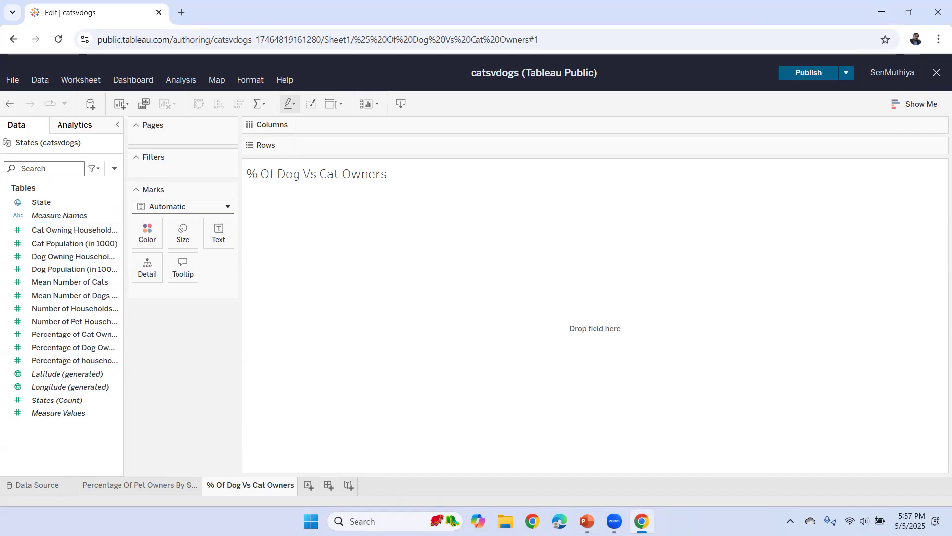
Examine the dog versus cat owners chart on PowerPoint's homework slide against the empty sheet and its fields in Tableau Public
{"action": "left_click", "coordinate": [587, 521]}
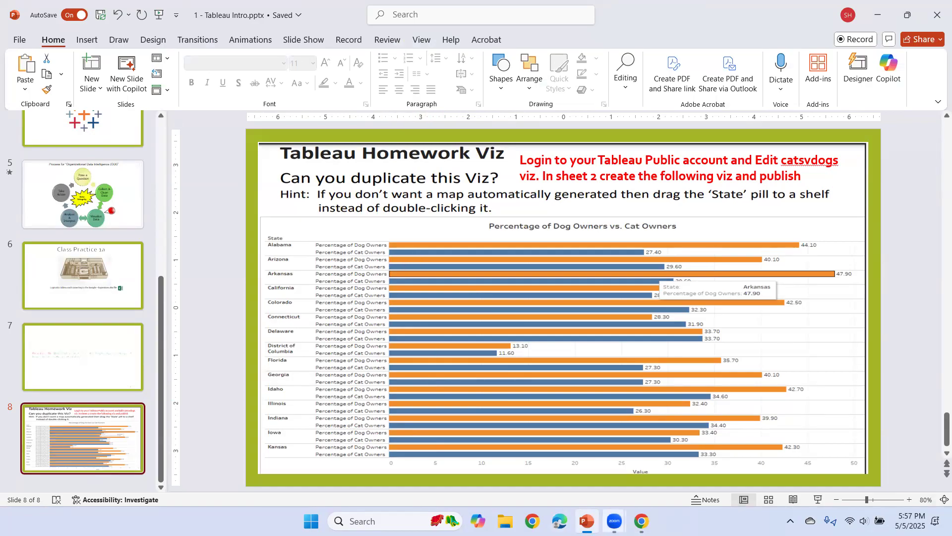
{"action": "left_click", "coordinate": [641, 521]}
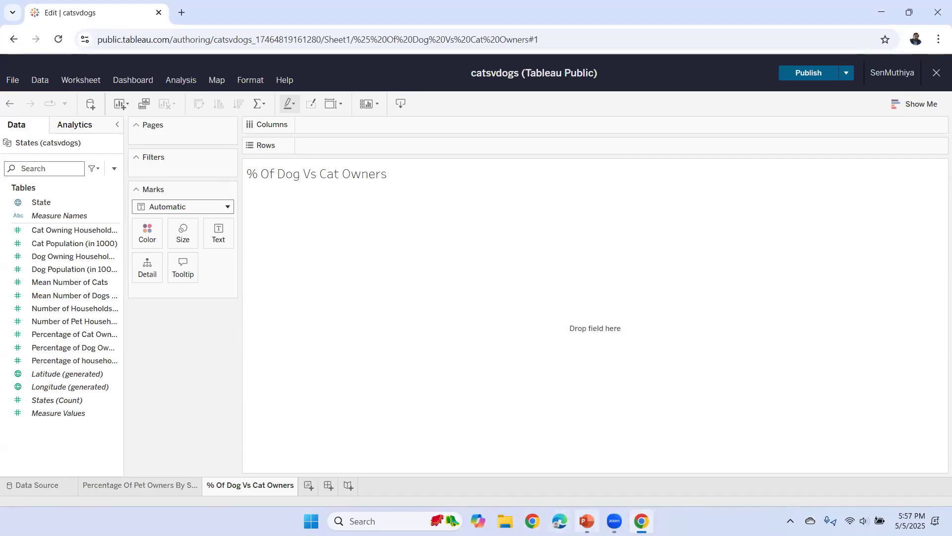
{"action": "left_click", "coordinate": [587, 520]}
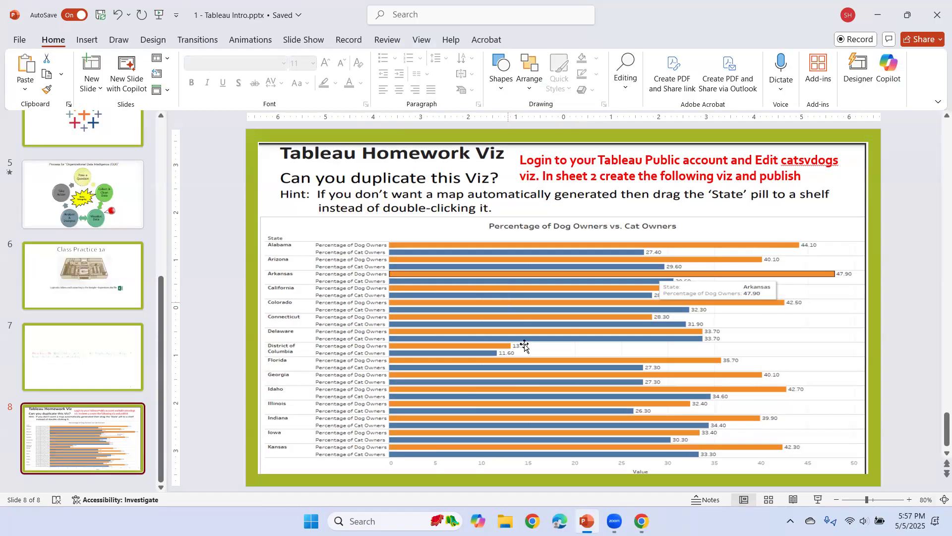
{"action": "left_click", "coordinate": [641, 521]}
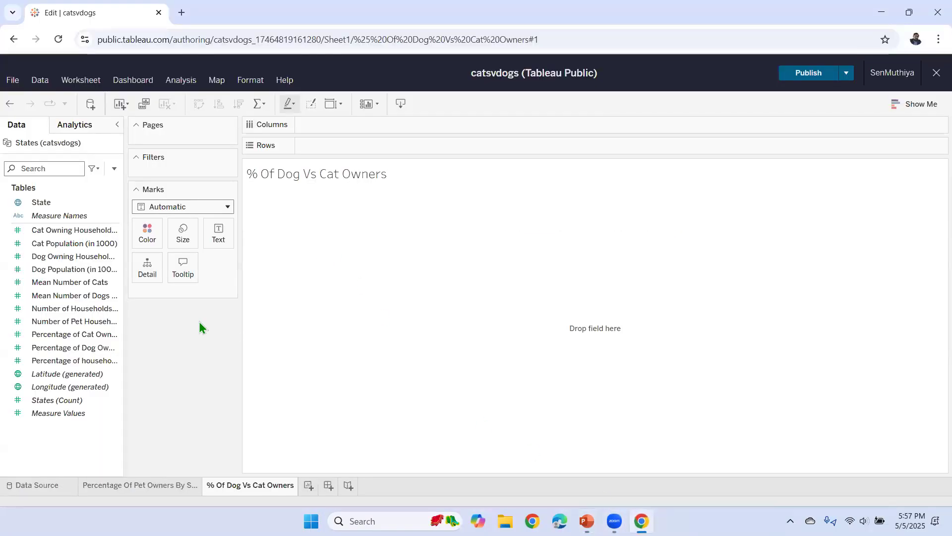
{"action": "mouse_move", "coordinate": [587, 521]}
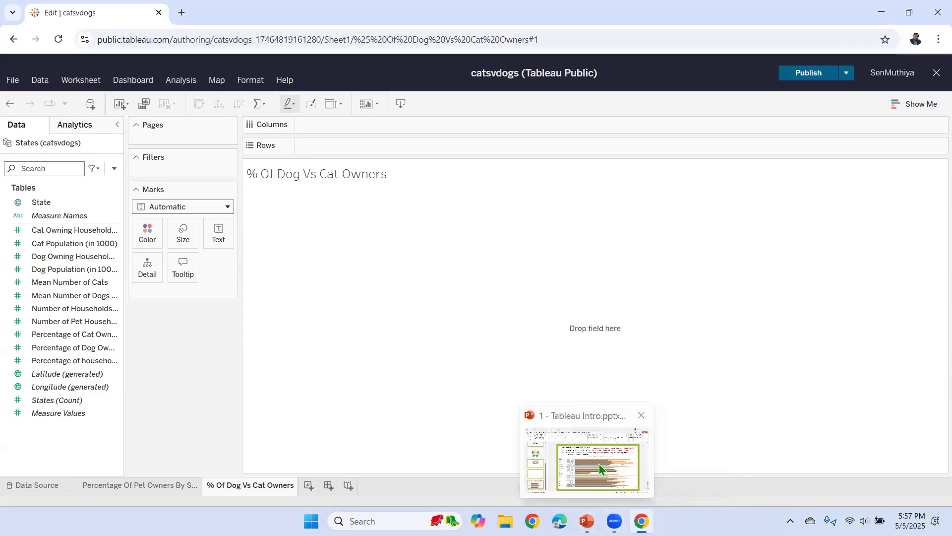
{"action": "left_click", "coordinate": [600, 468]}
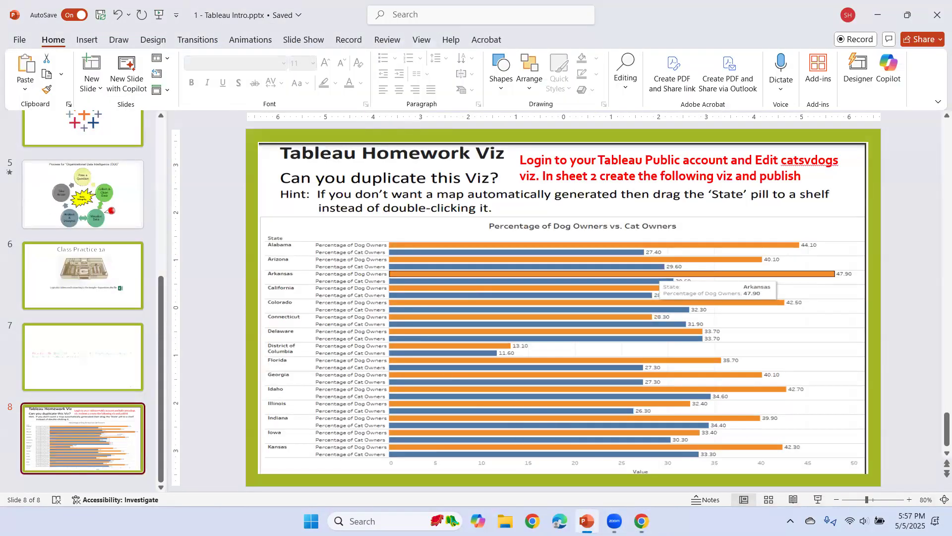
{"action": "left_click", "coordinate": [641, 520]}
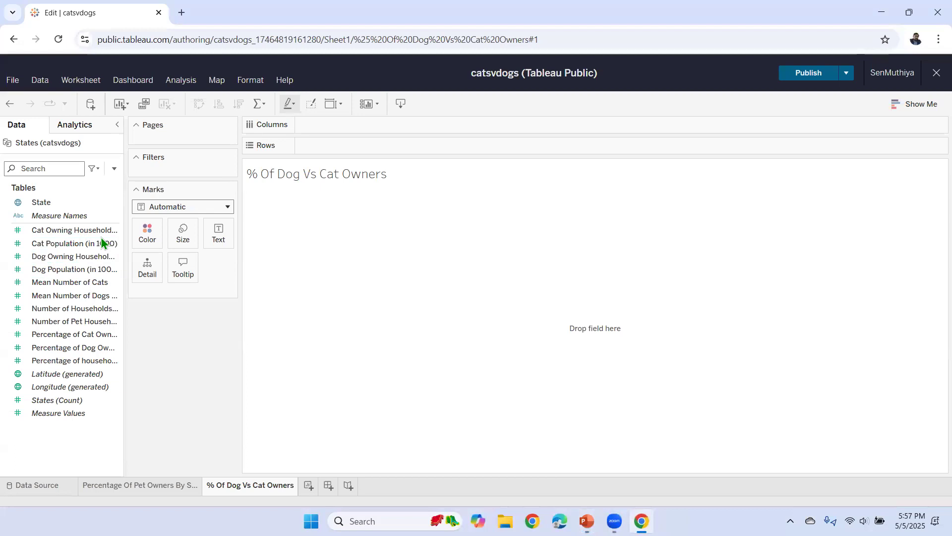
Publish the catsvdogs workbook with the Percentage Of Pet Owners By State sheet in view
{"action": "left_click", "coordinate": [164, 486]}
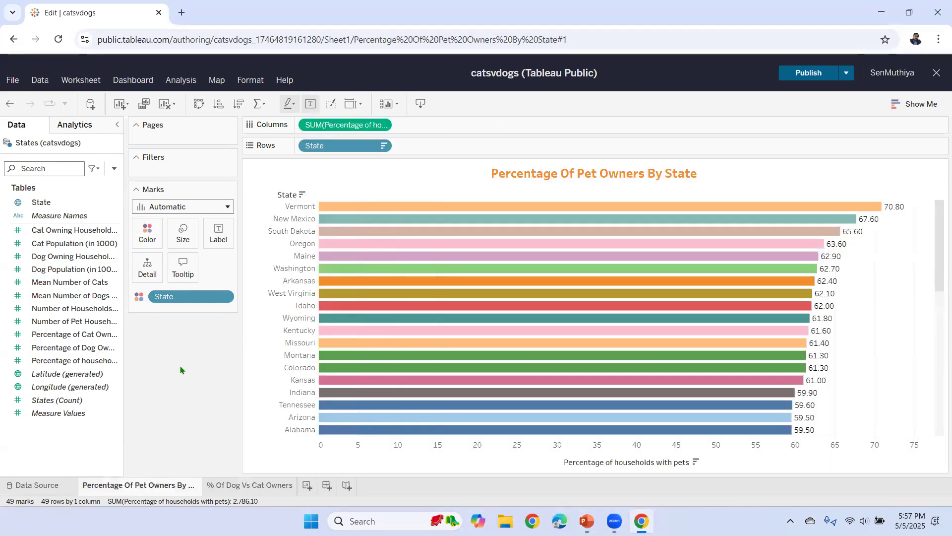
{"action": "mouse_move", "coordinate": [335, 211]}
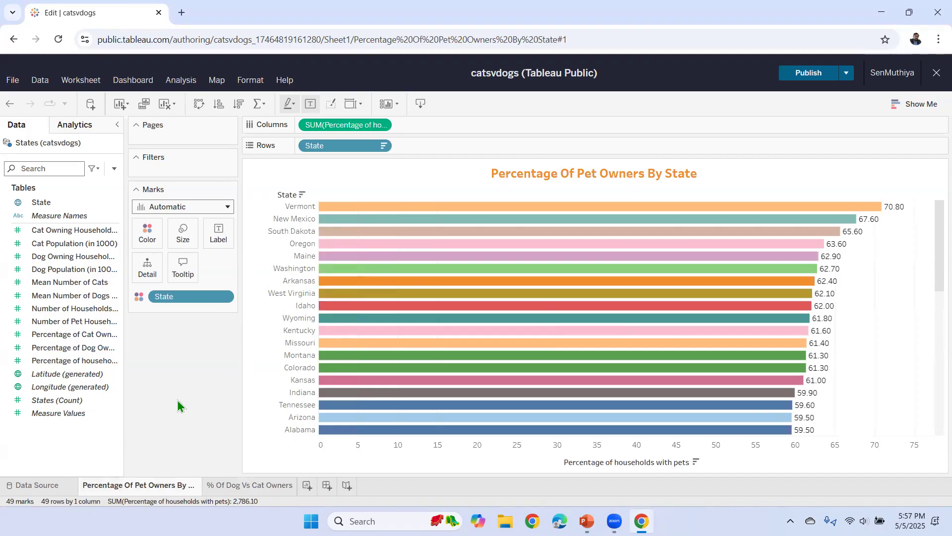
{"action": "left_click", "coordinate": [804, 78]}
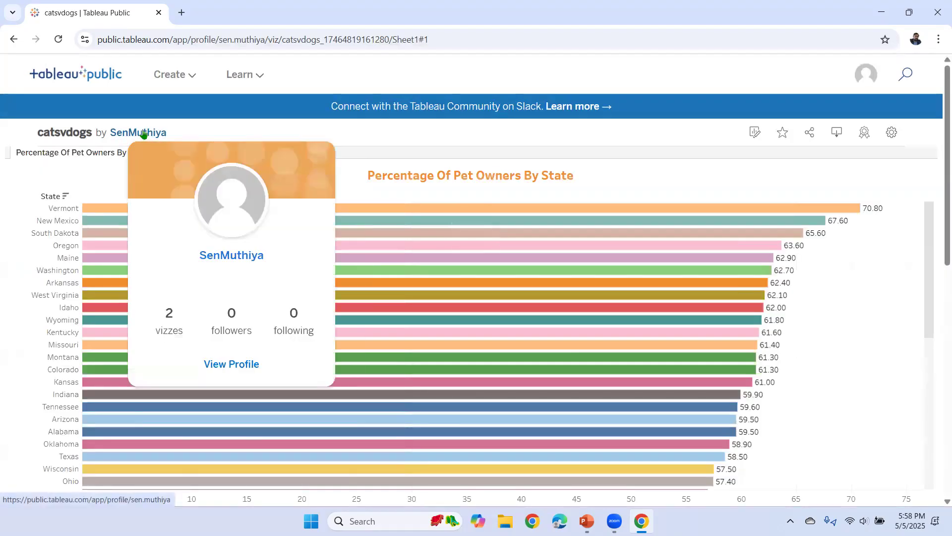
Open the author's profile from the published viz and look over the list of published vizzes
{"action": "left_click", "coordinate": [144, 134]}
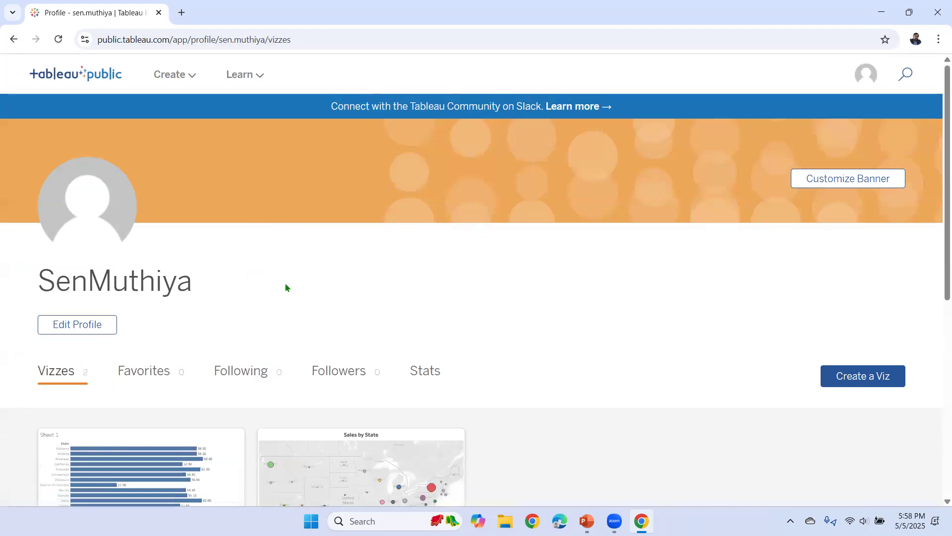
{"action": "scroll", "coordinate": [285, 287], "scroll_direction": "down", "scroll_amount": 4}
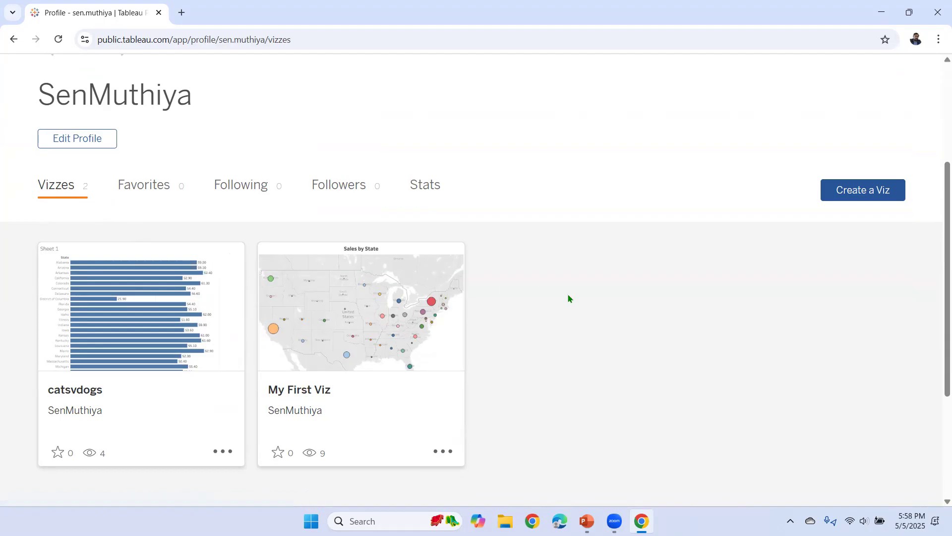
{"action": "scroll", "coordinate": [569, 298], "scroll_direction": "up", "scroll_amount": 4}
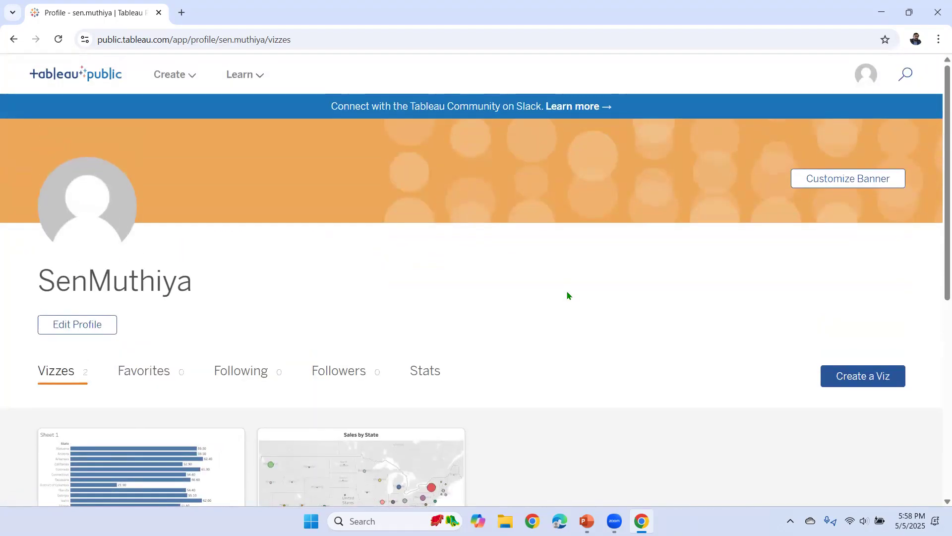
{"action": "scroll", "coordinate": [563, 289], "scroll_direction": "down", "scroll_amount": 2}
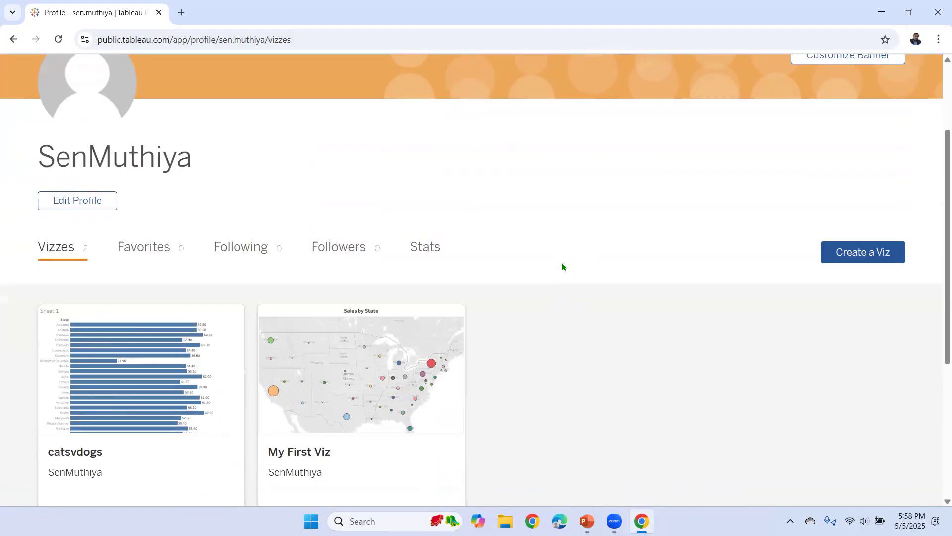
{"action": "scroll", "coordinate": [561, 267], "scroll_direction": "up", "scroll_amount": 2}
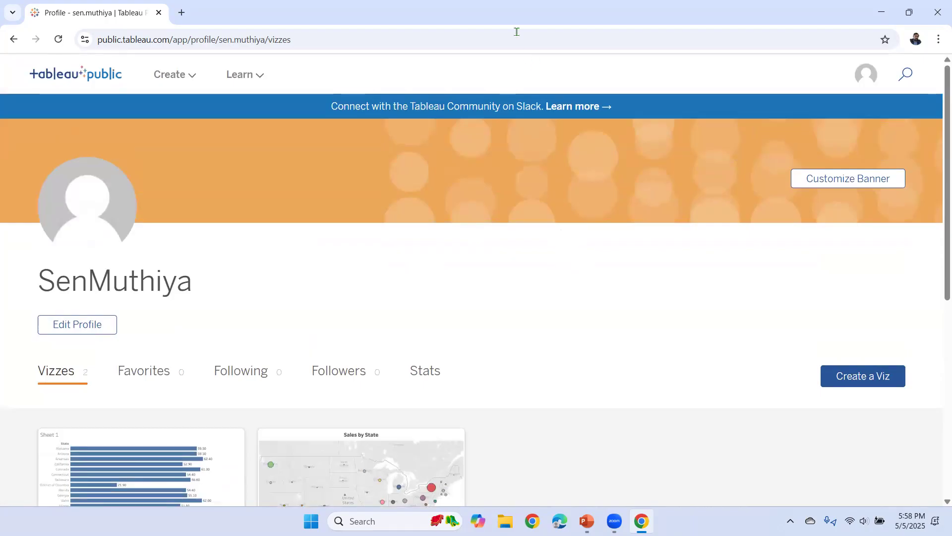
{"action": "left_click", "coordinate": [714, 81]}
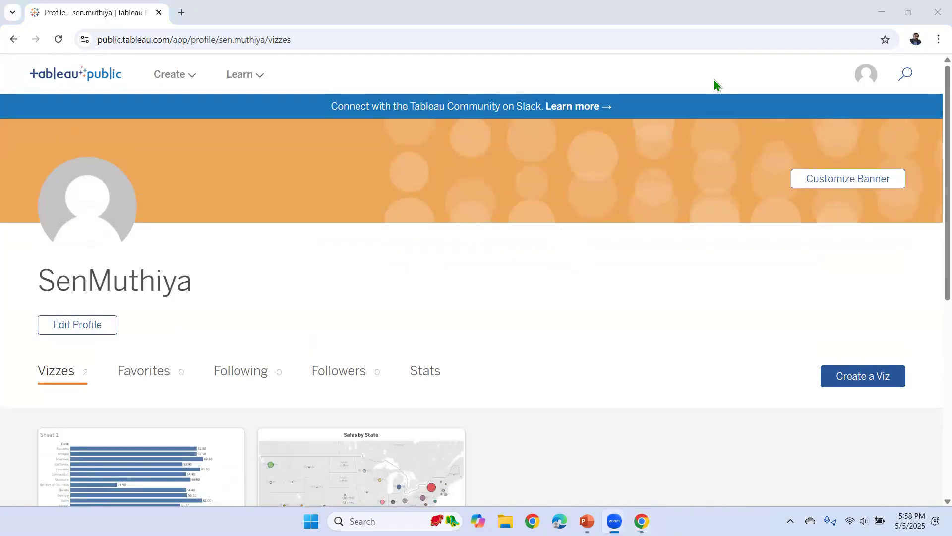